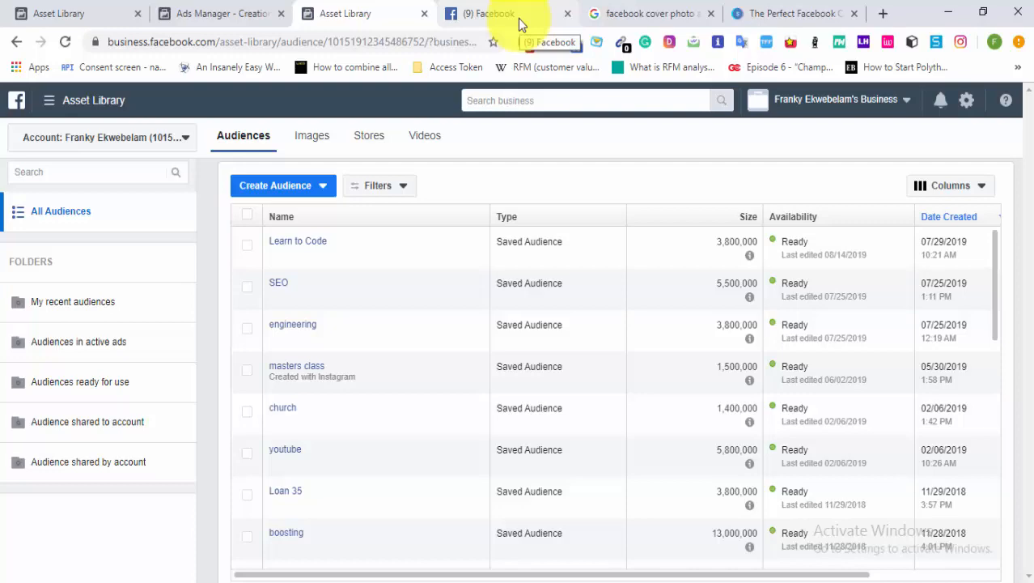
Step: Switch to Facebook and start creating a new Page of the Business or Brand type
left_click(523, 18)
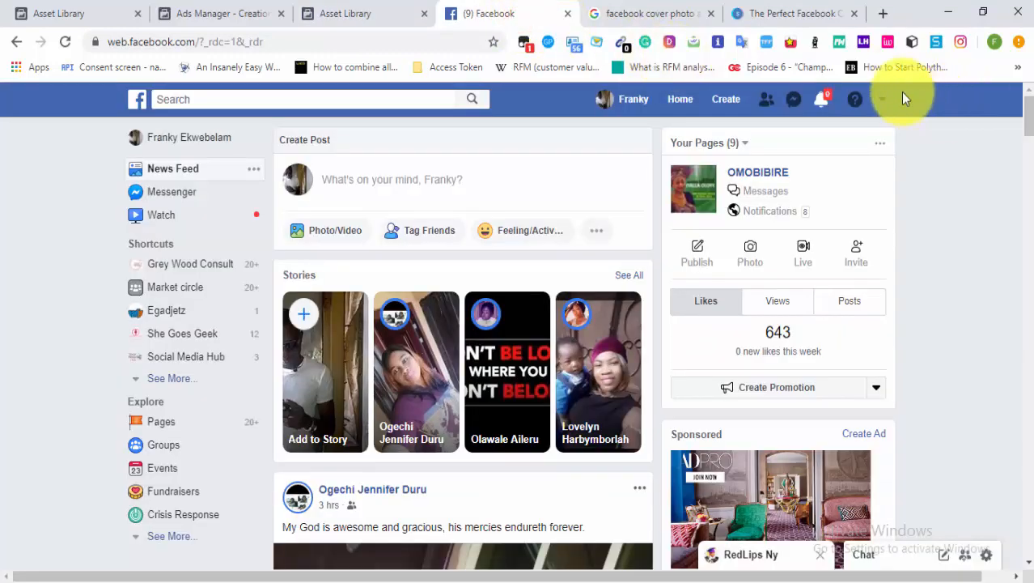
left_click(722, 102)
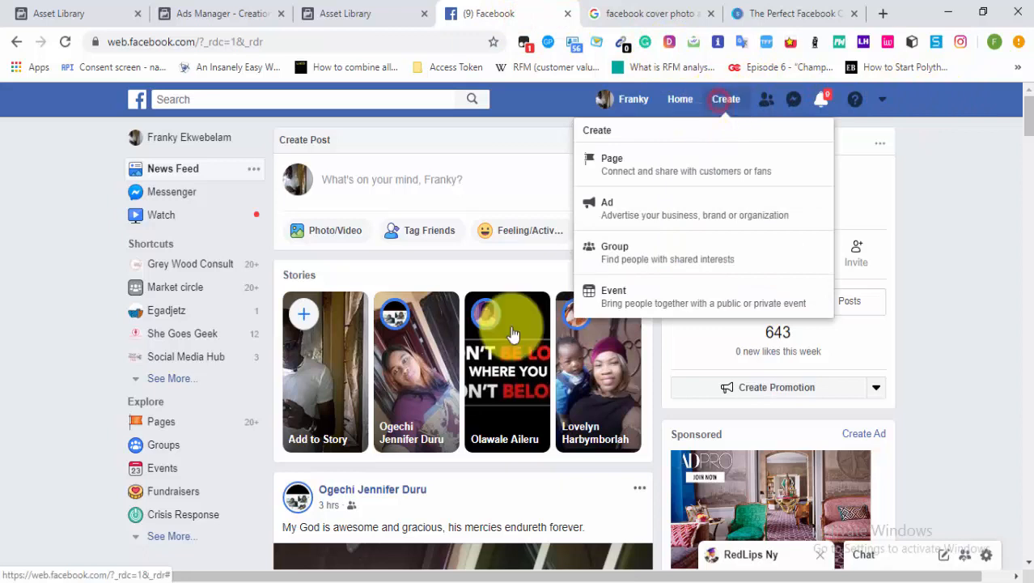
left_click(649, 170)
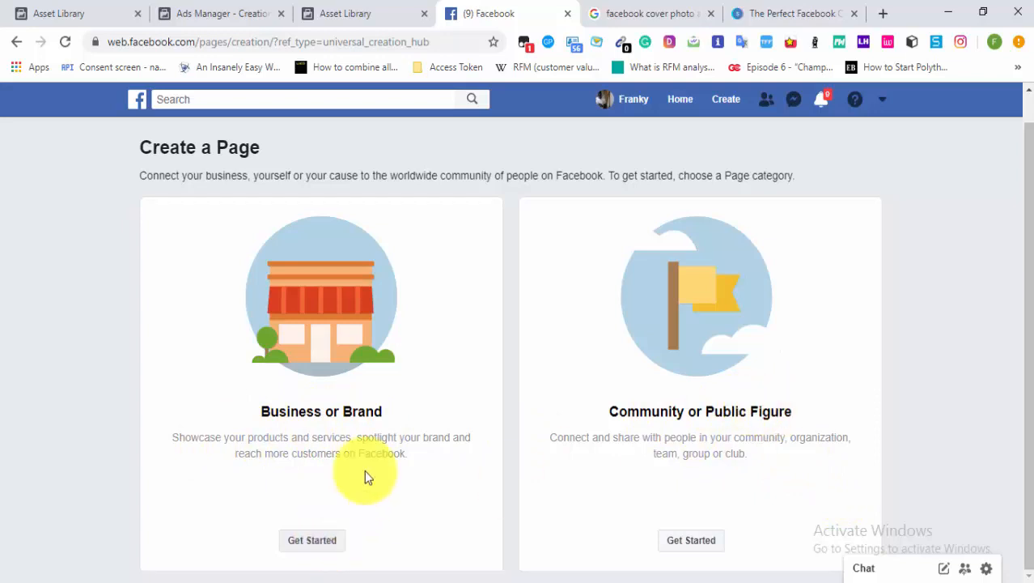
left_click(322, 541)
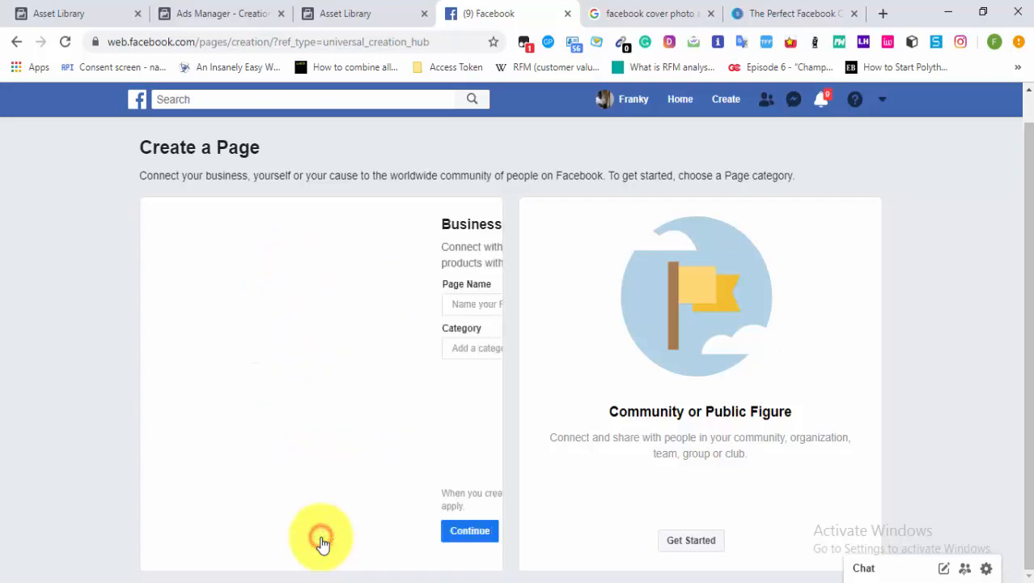
Step: Name the Page "ranti properties" and set its category to Real Estate Company
left_click(303, 304)
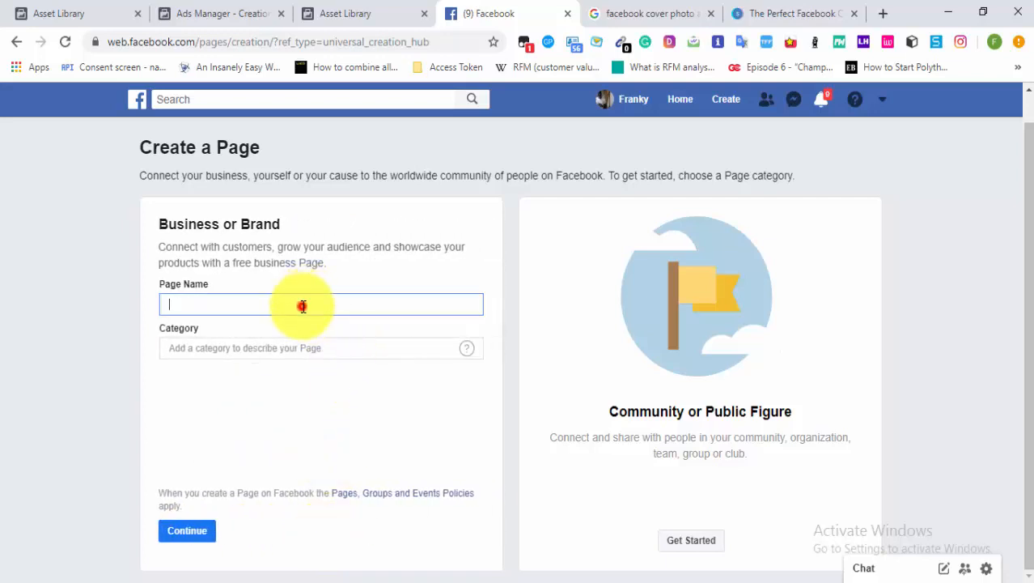
left_click(420, 268)
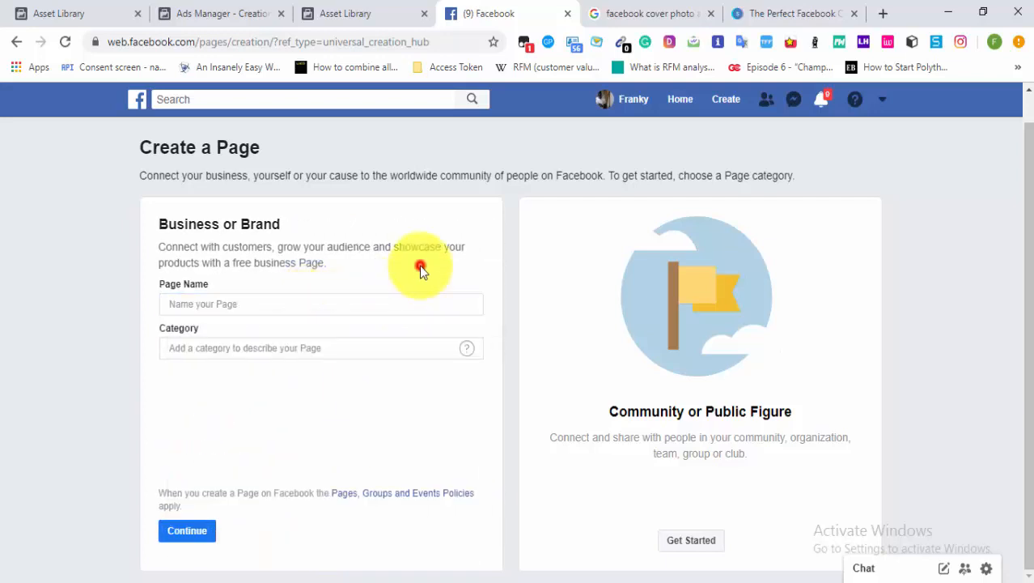
left_click(358, 303)
left_click(387, 272)
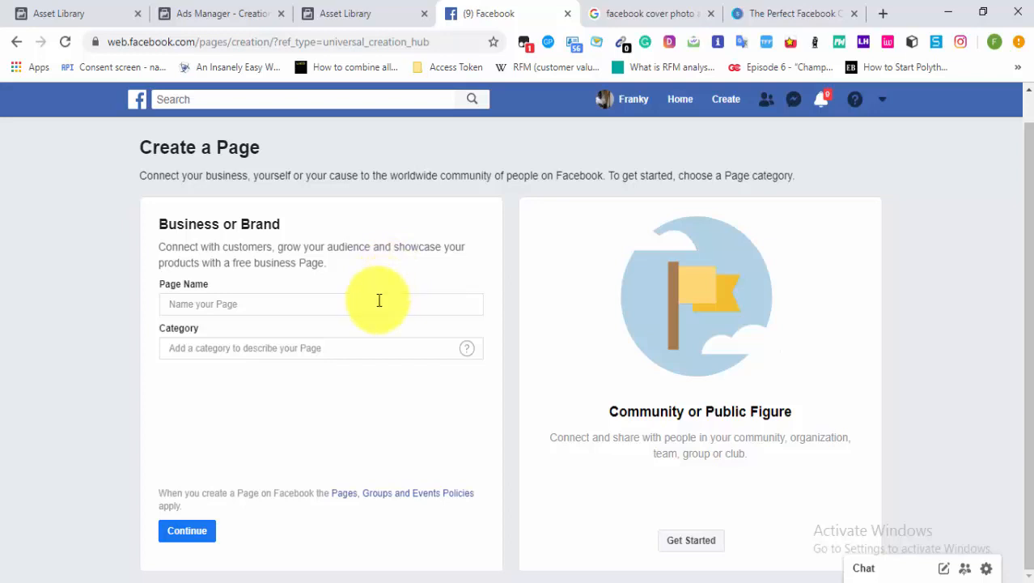
left_click(378, 300)
type("ranti")
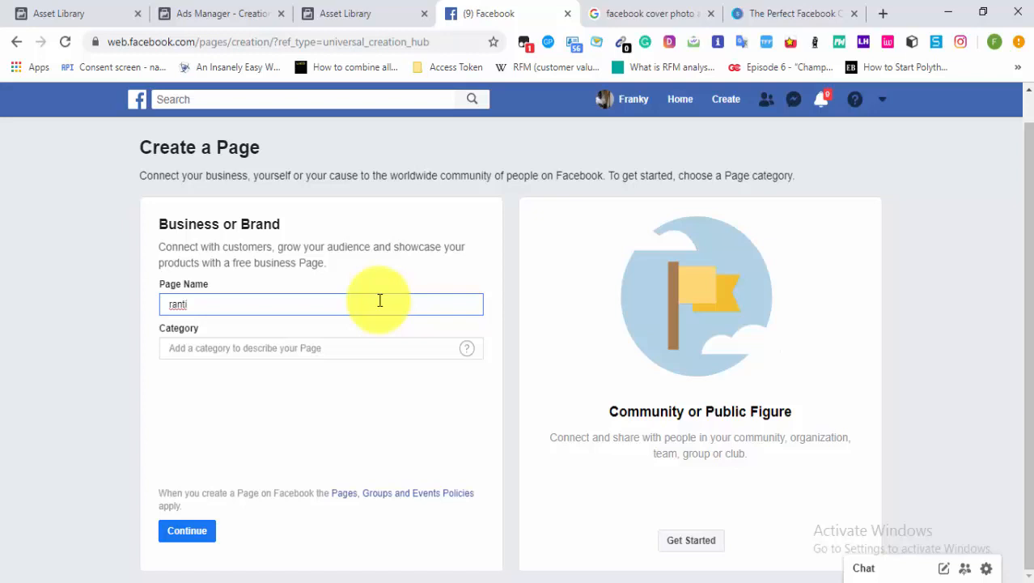
type("properties")
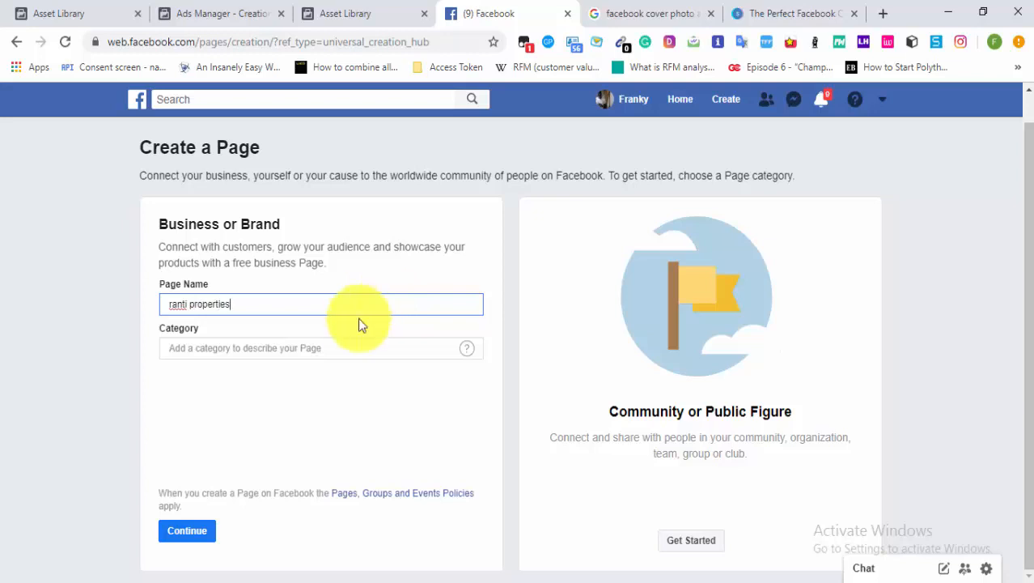
left_click(352, 350)
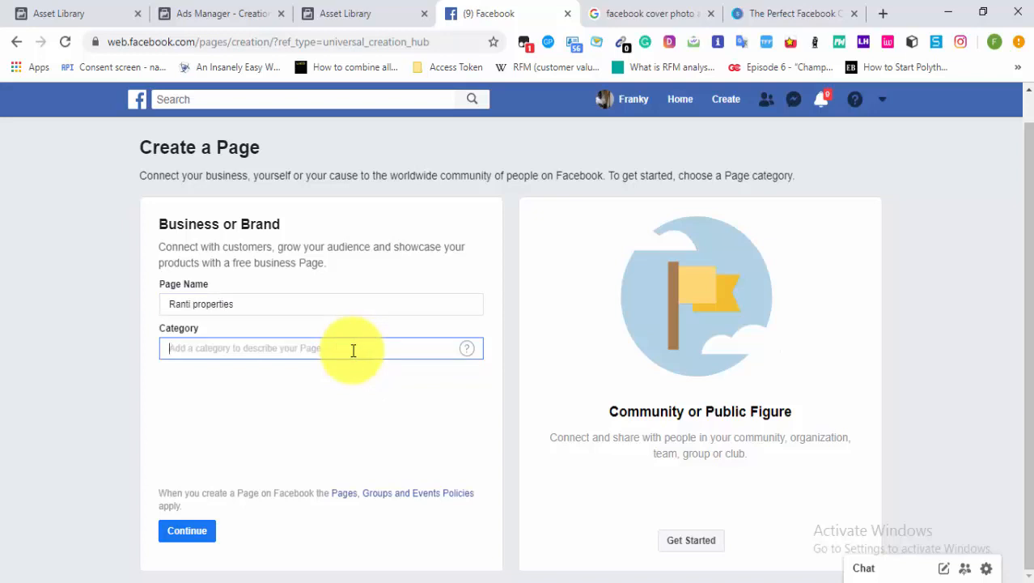
type("rea")
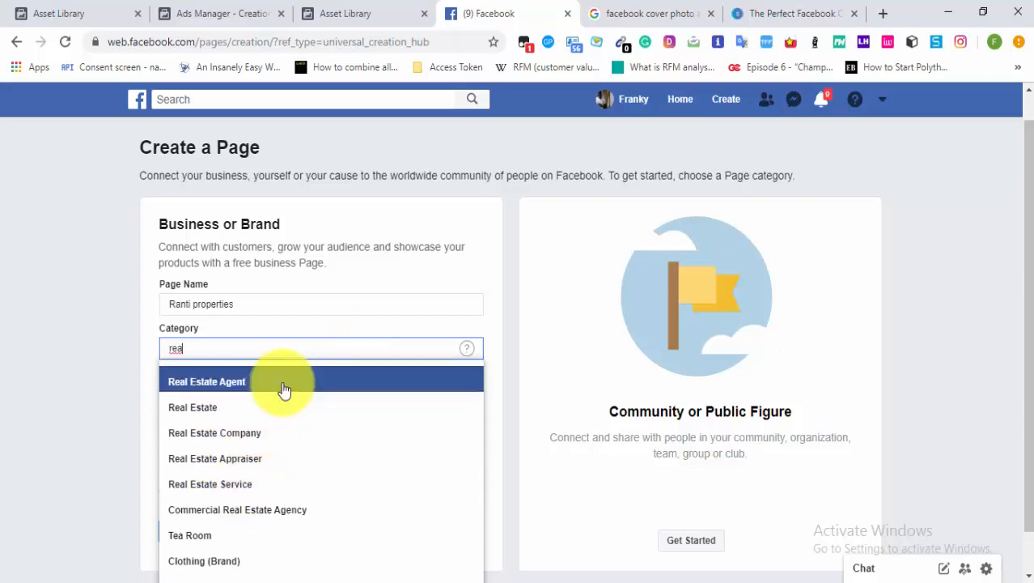
left_click(273, 437)
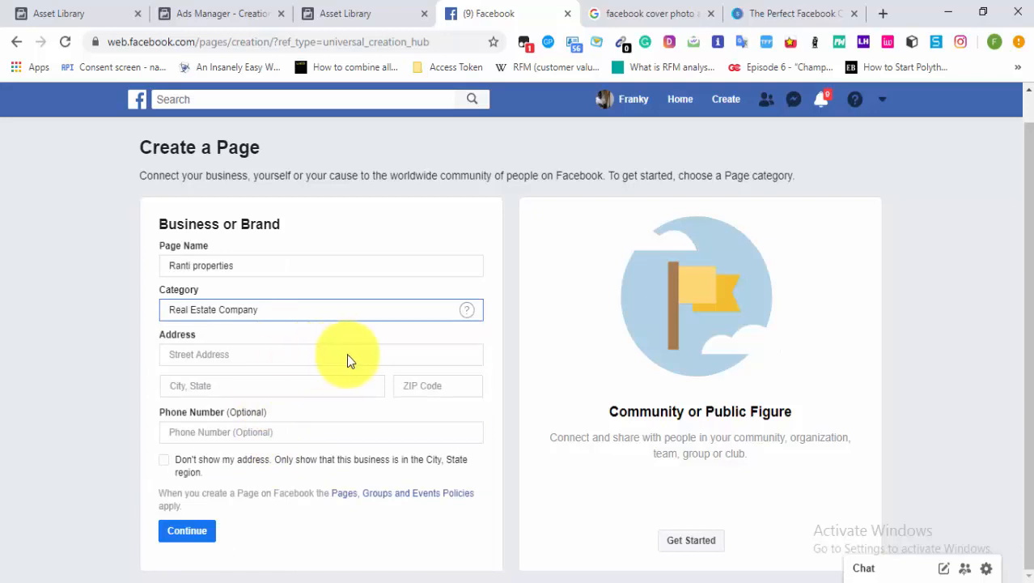
Step: Fill in the business contact details from a saved address entry and set the city to Lagos, Nigeria
left_click(368, 356)
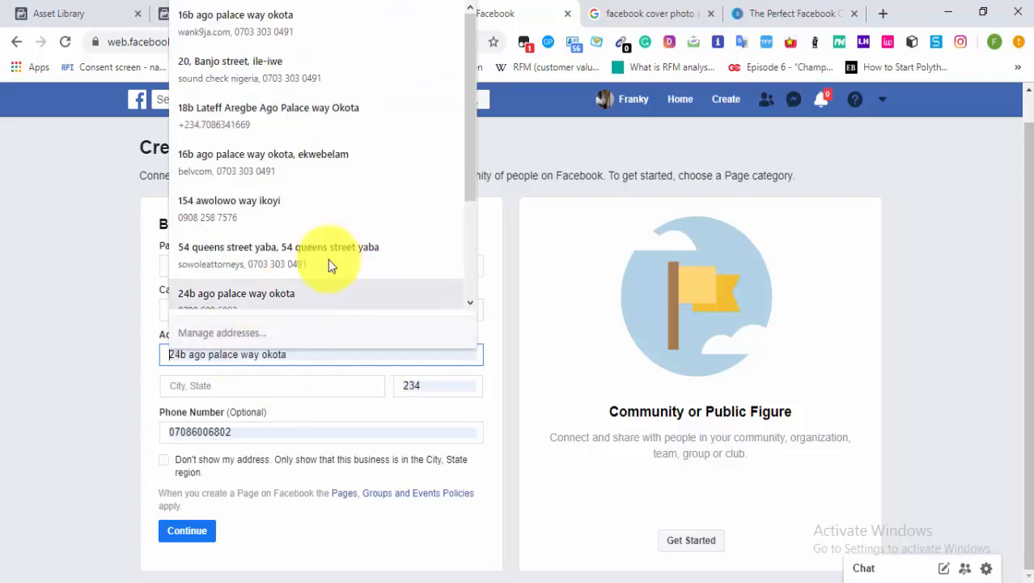
scroll(329, 82, "down", 2)
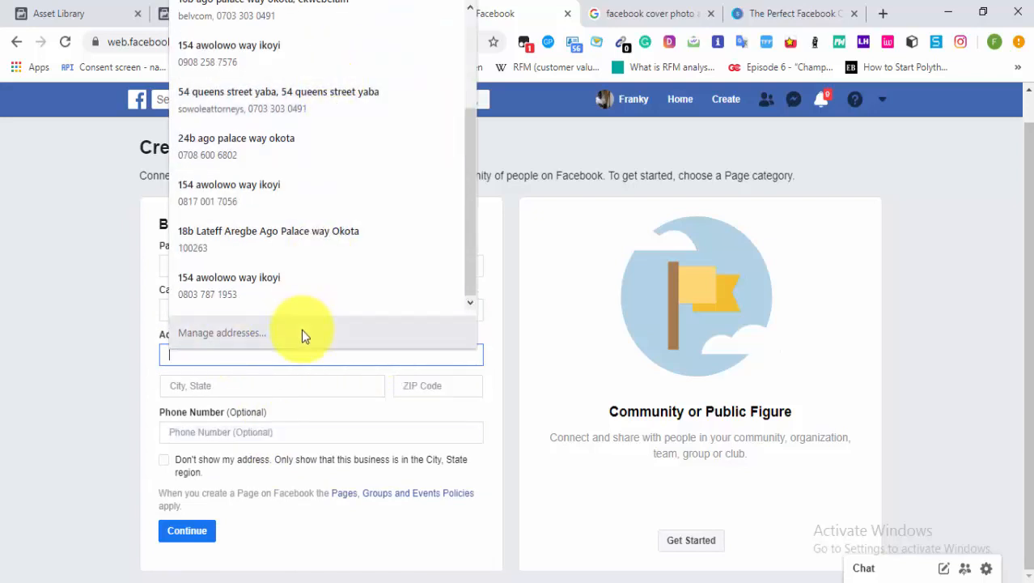
left_click(289, 283)
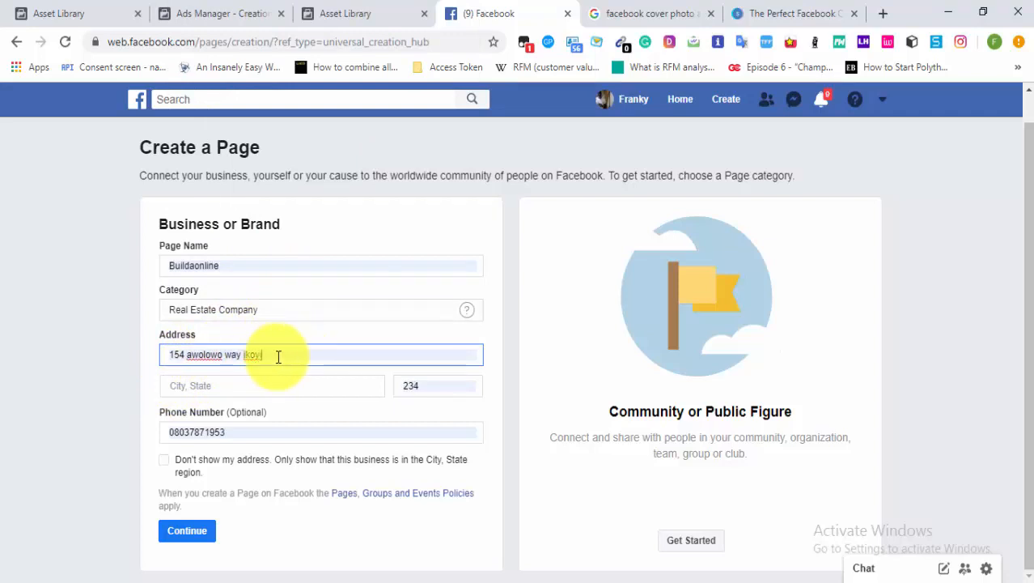
left_click(236, 383)
type("lagos")
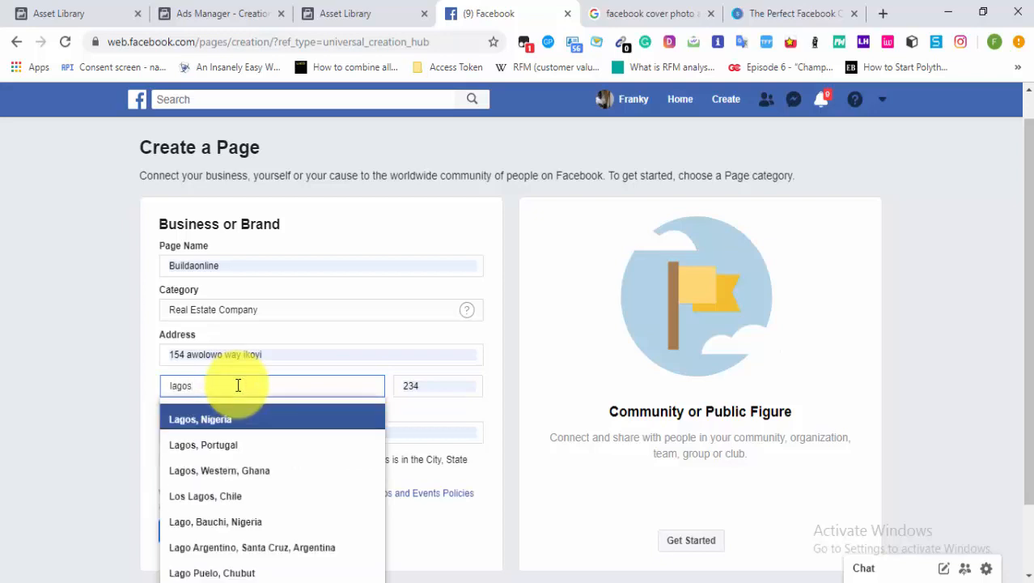
left_click(251, 410)
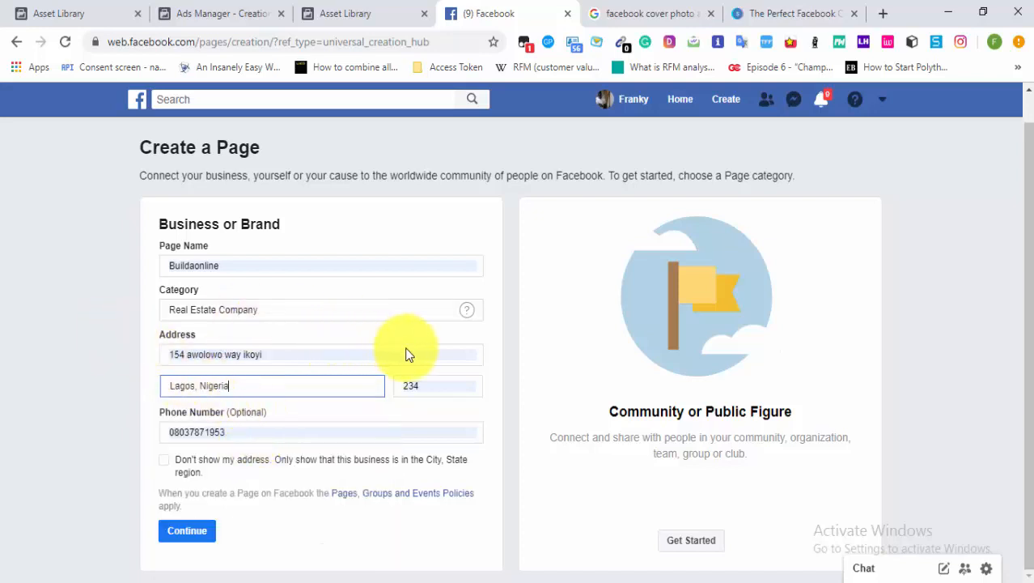
Step: Search Google in a new browser tab for "ikoyi lagos nigeria zip code" to look up the ZIP code the form needs
left_click(440, 386)
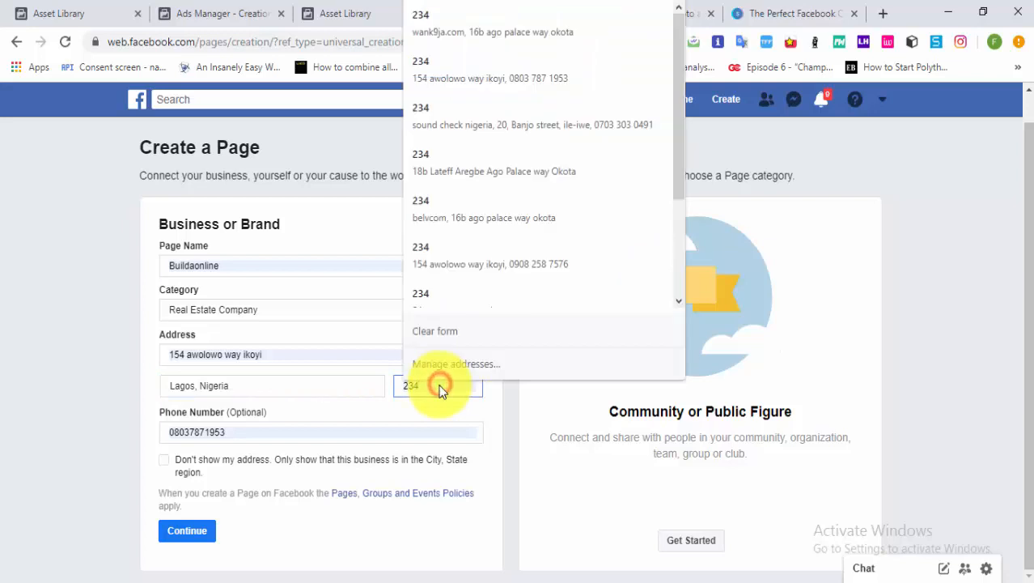
left_click(427, 409)
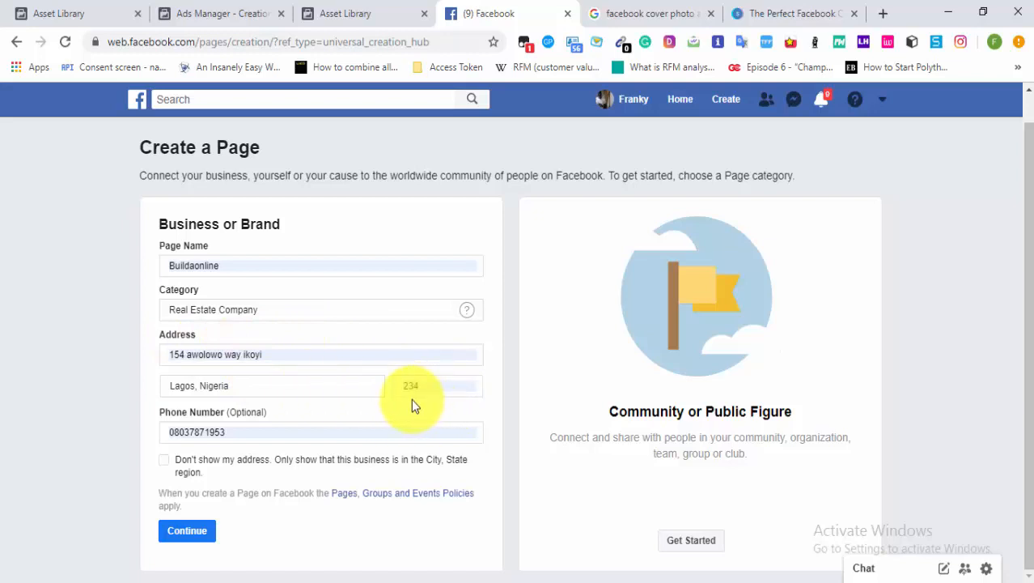
left_click(884, 13)
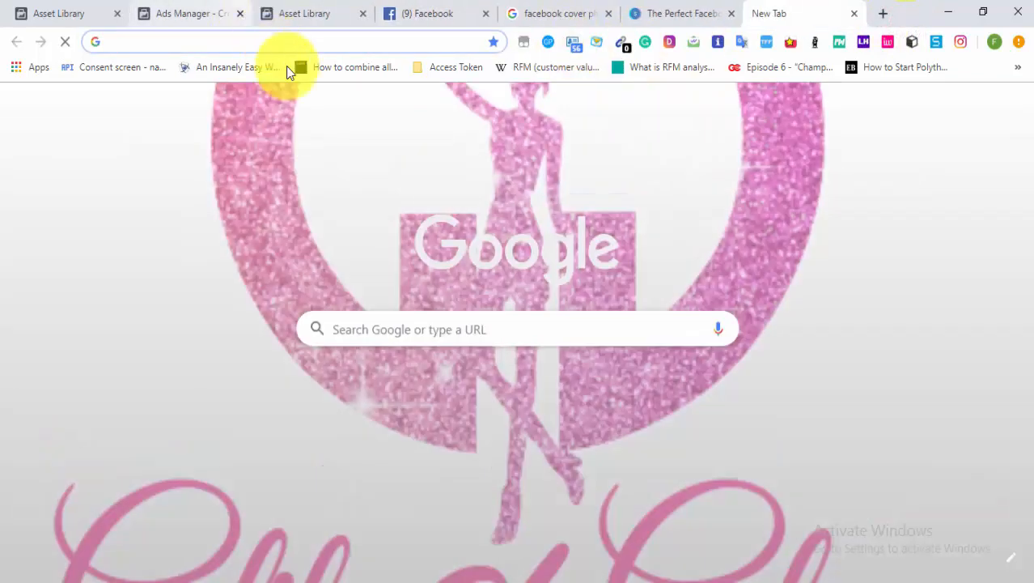
left_click(392, 402)
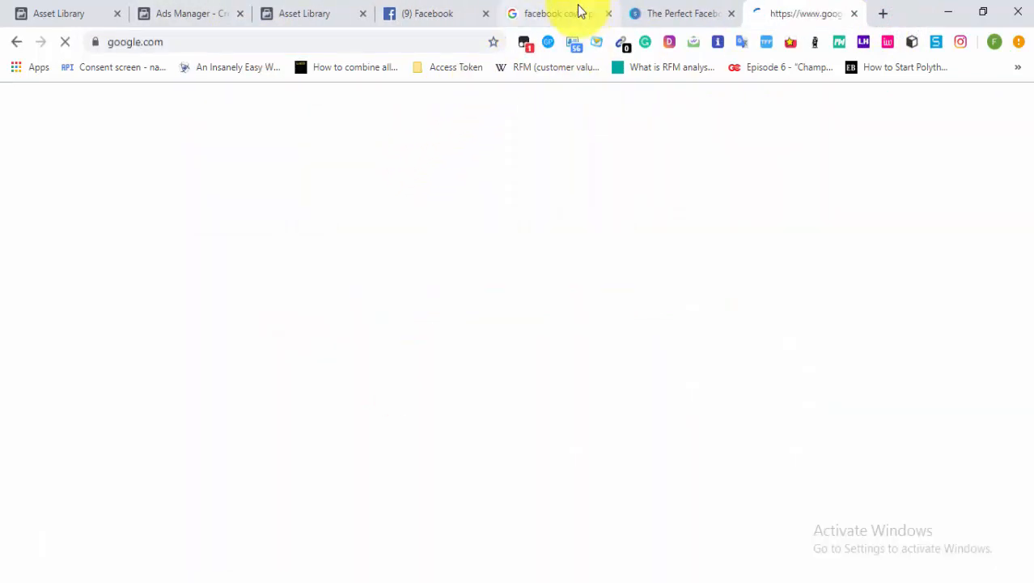
left_click(438, 8)
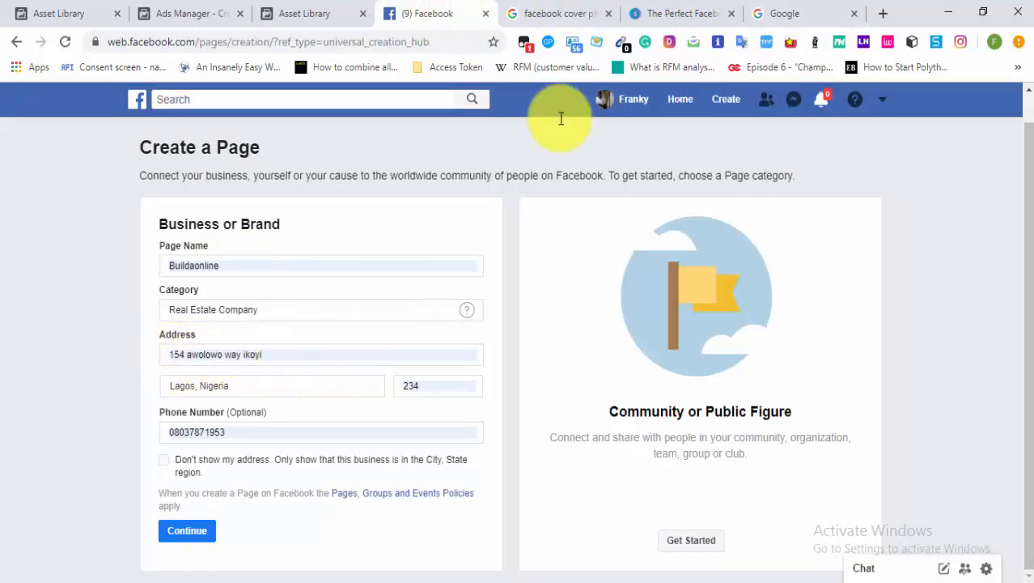
left_click(802, 11)
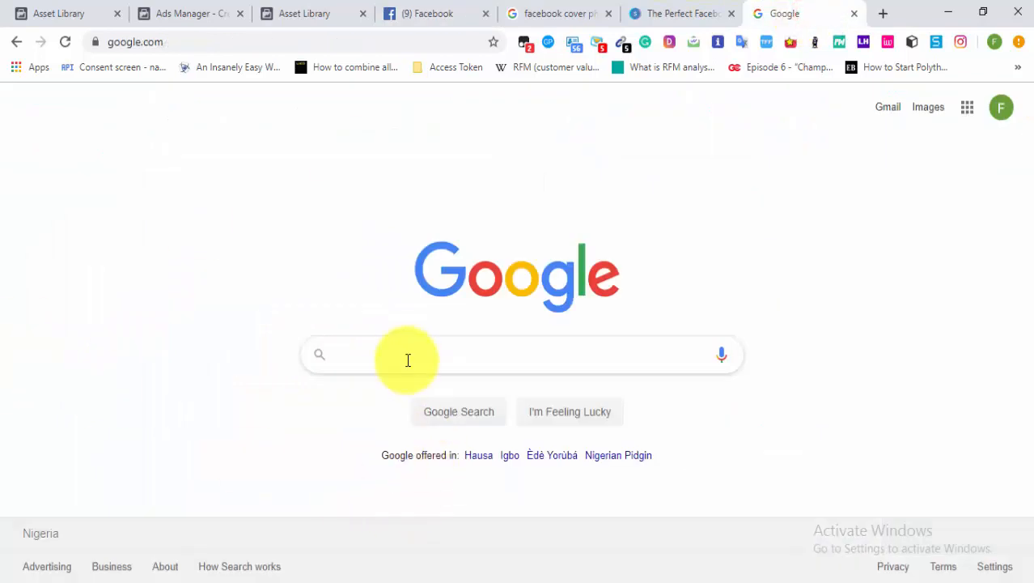
left_click(408, 360)
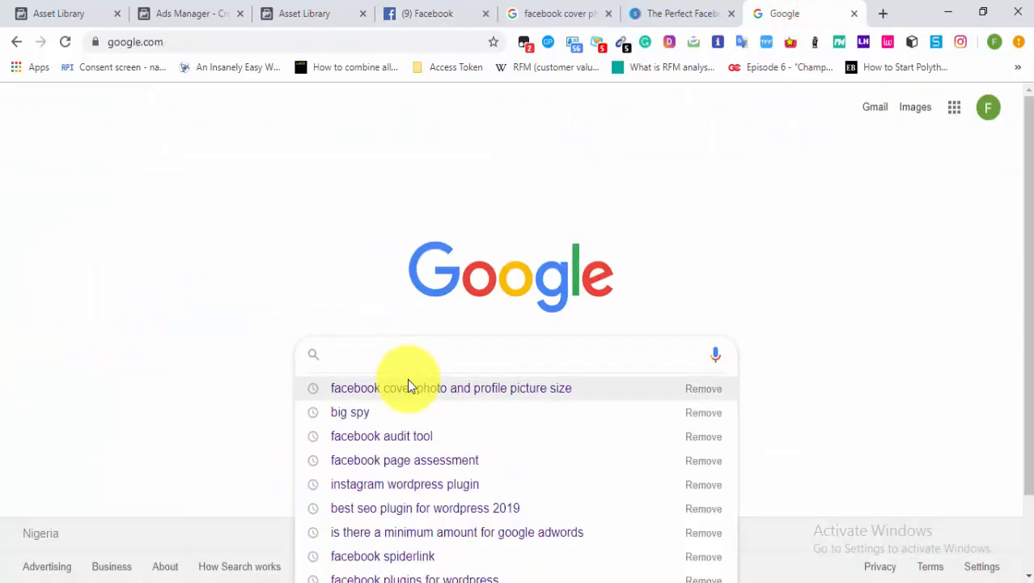
type("ikoy")
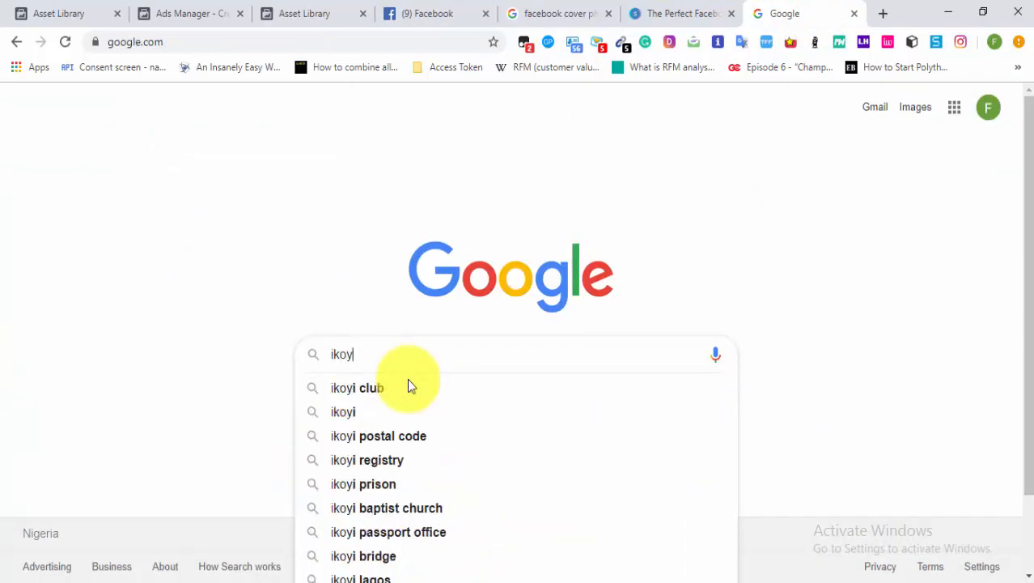
type("i")
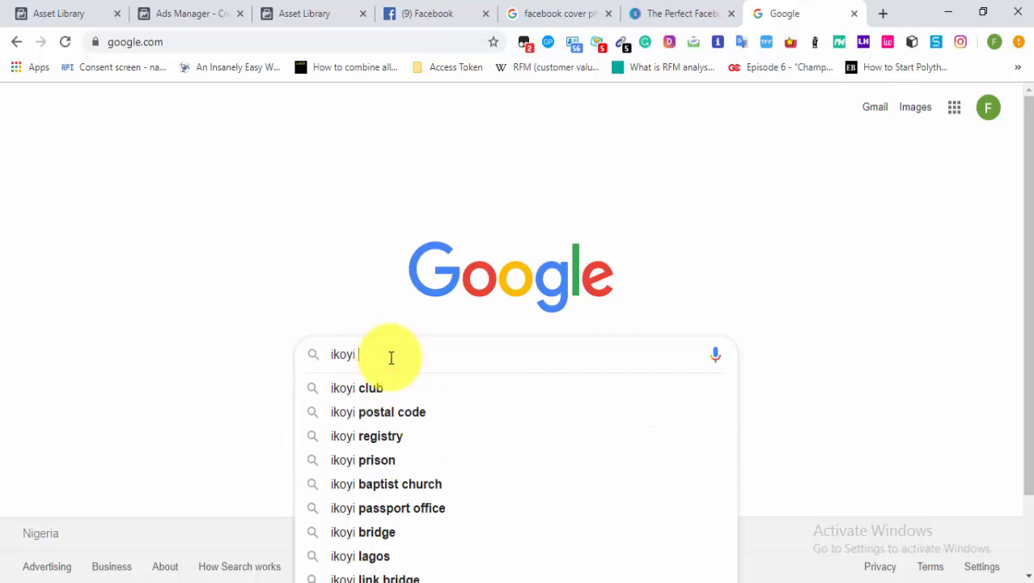
type(" zip")
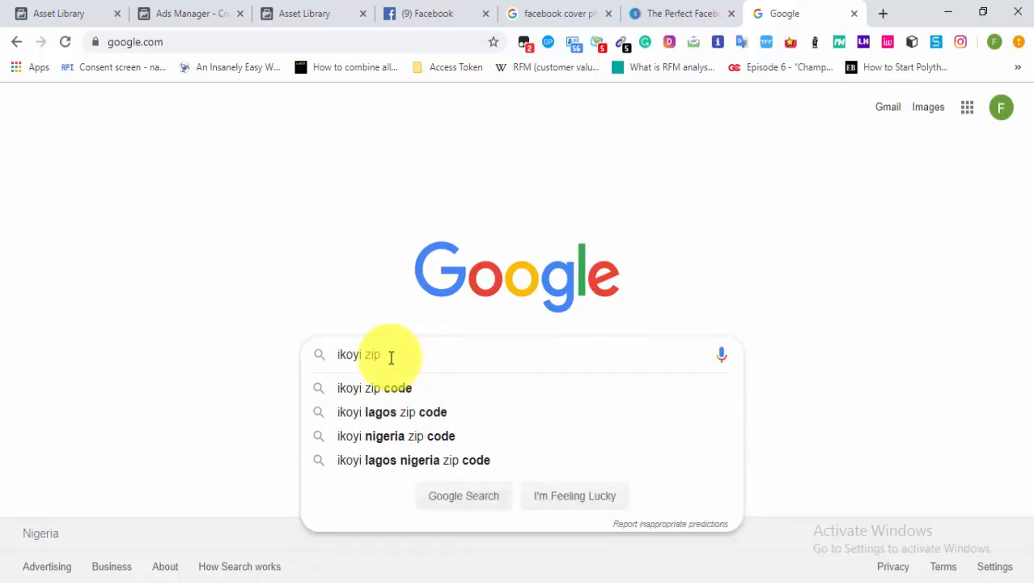
left_click(440, 461)
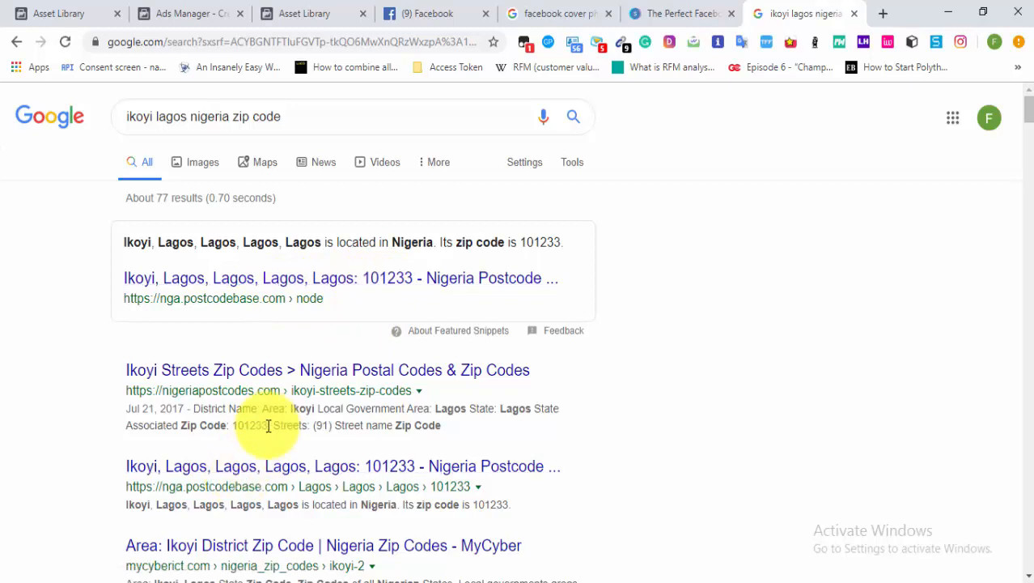
Step: Copy the zip code 101233 from the Ikoyi Streets Zip Codes search result
left_click_drag(268, 427, 236, 429)
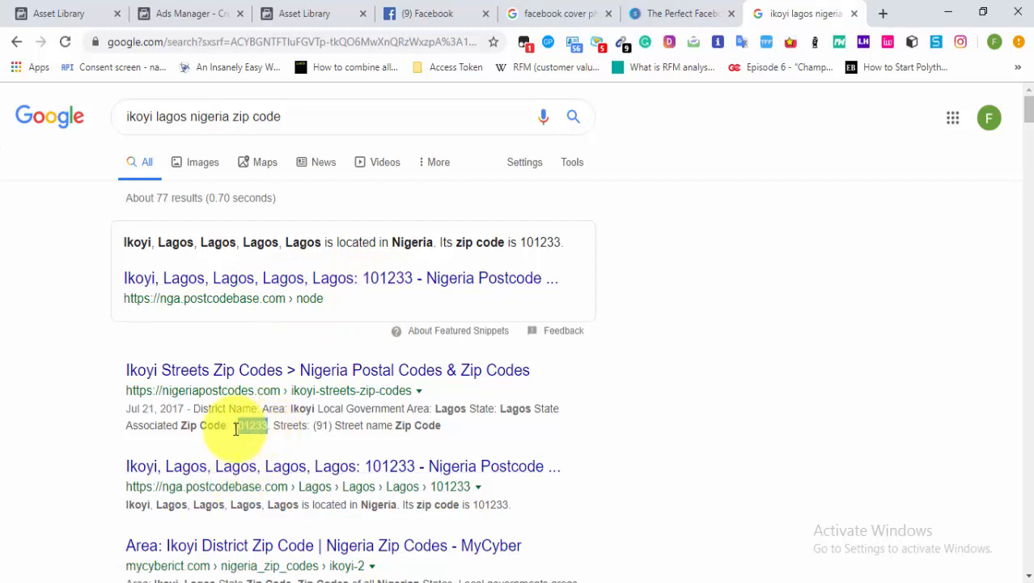
right_click(246, 428)
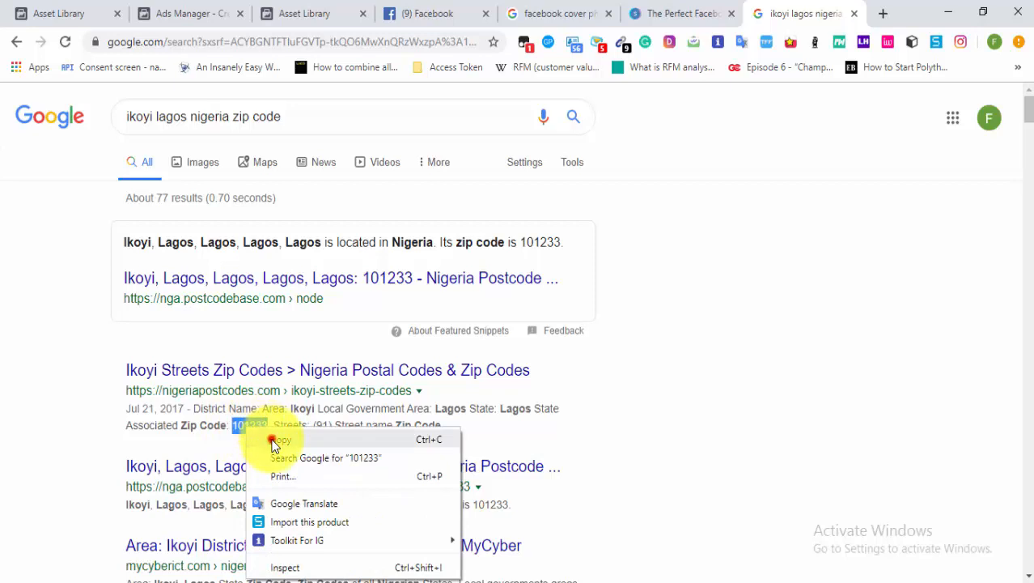
left_click(279, 439)
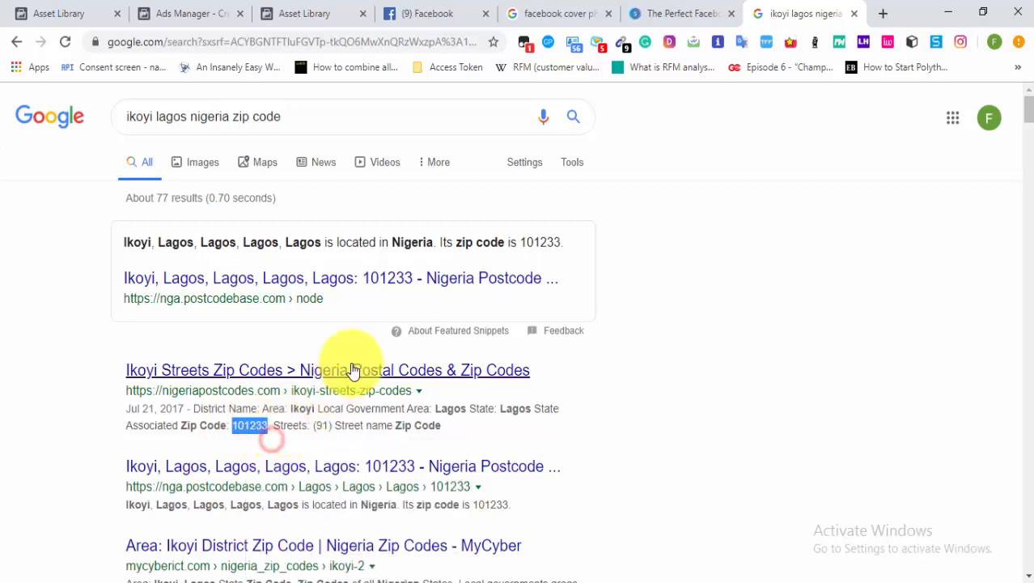
Step: Return to the Facebook Page form, replace the ZIP code with 101233 and continue to the profile picture stage
left_click(439, 20)
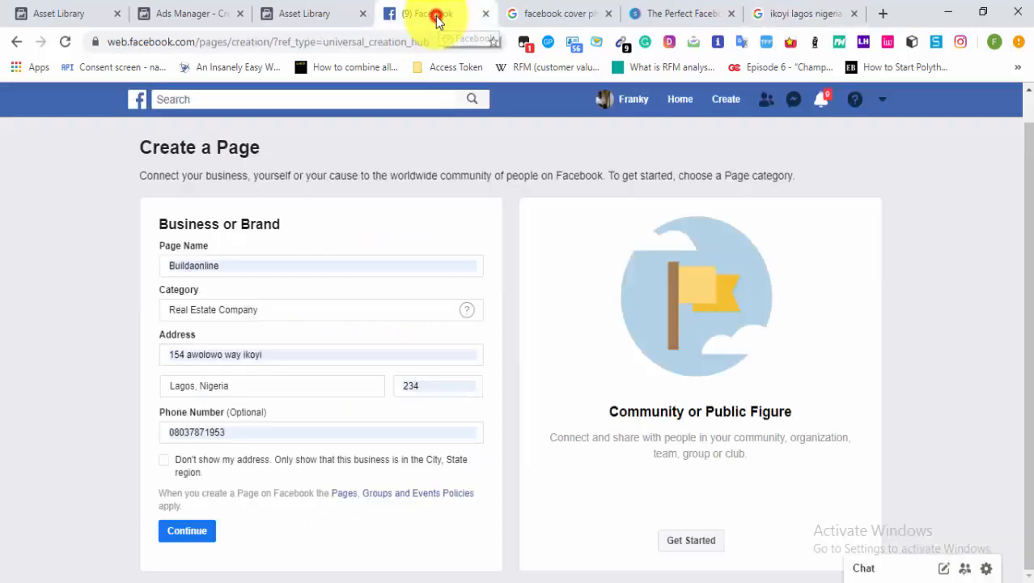
left_click(424, 386)
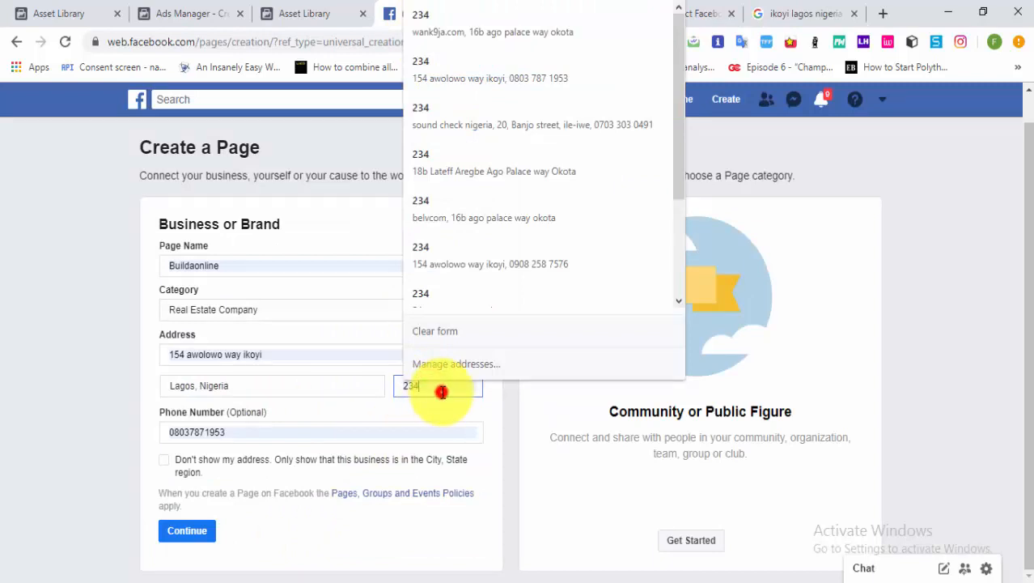
double_click(440, 390)
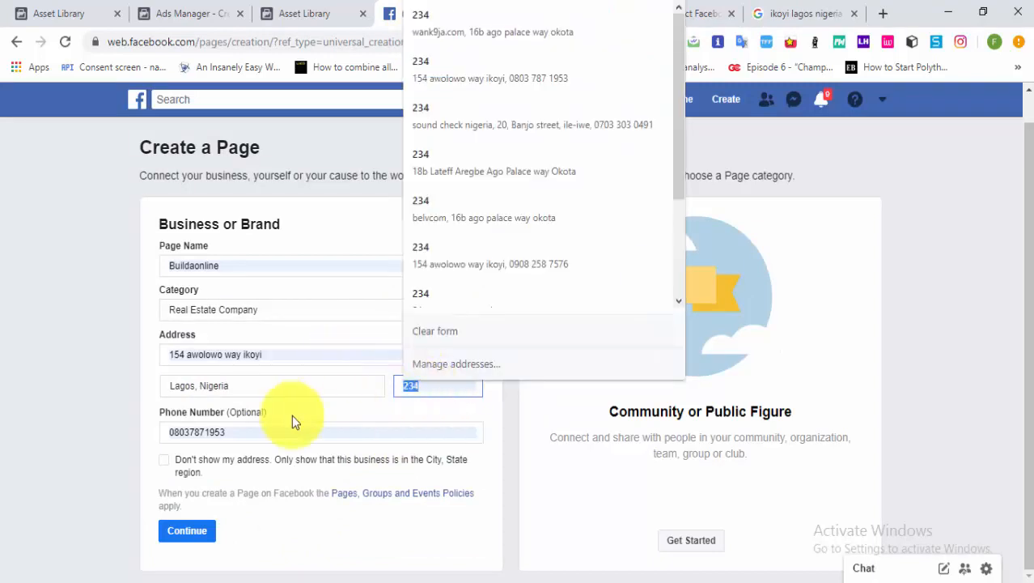
key("BackSpace")
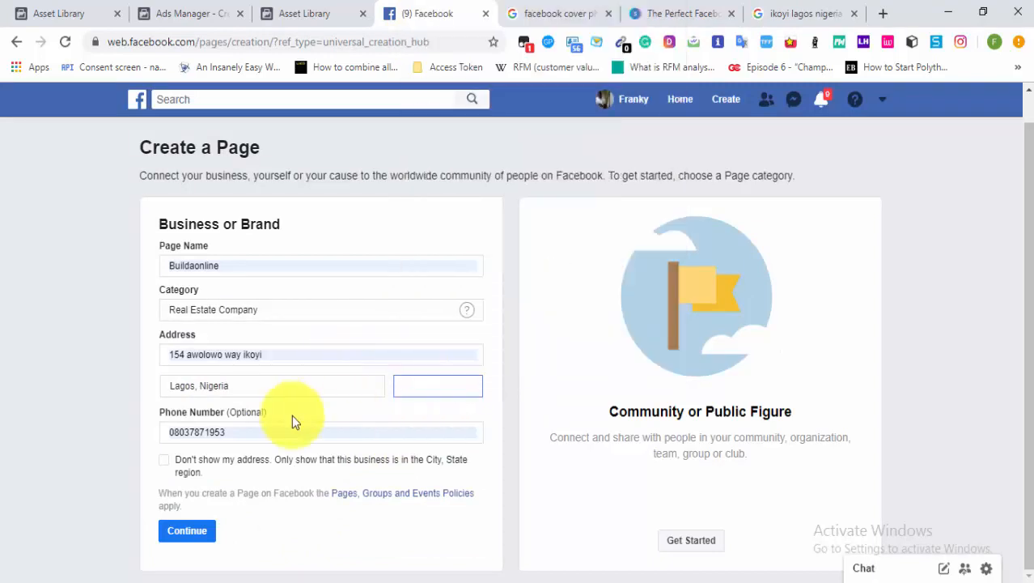
type("101233")
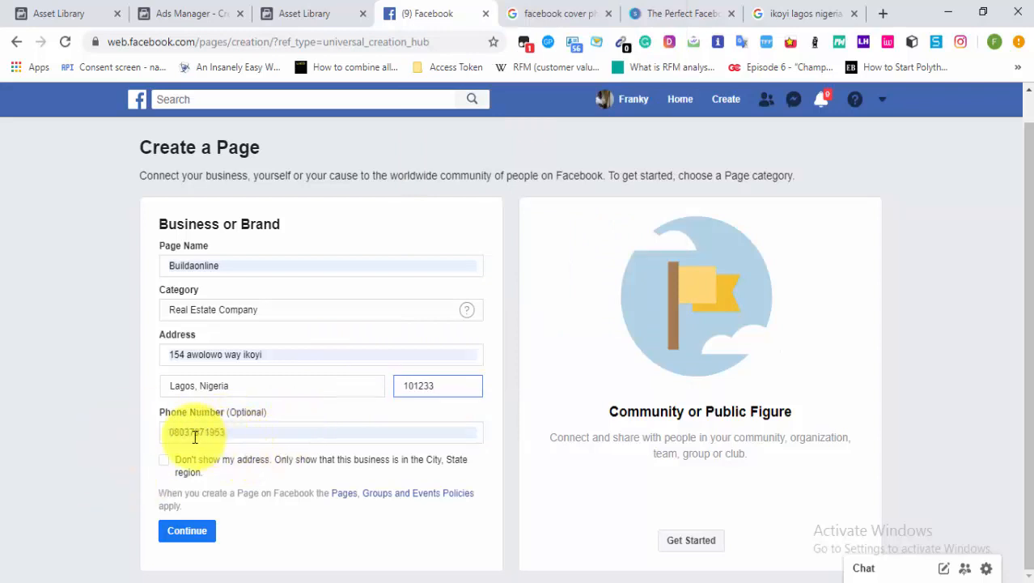
left_click(192, 531)
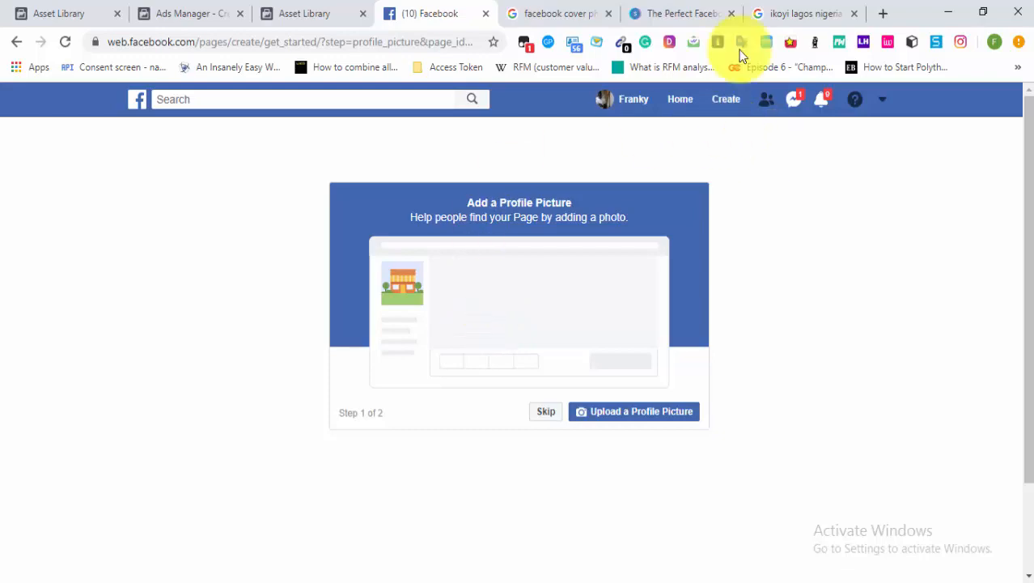
left_click(947, 13)
left_click(945, 13)
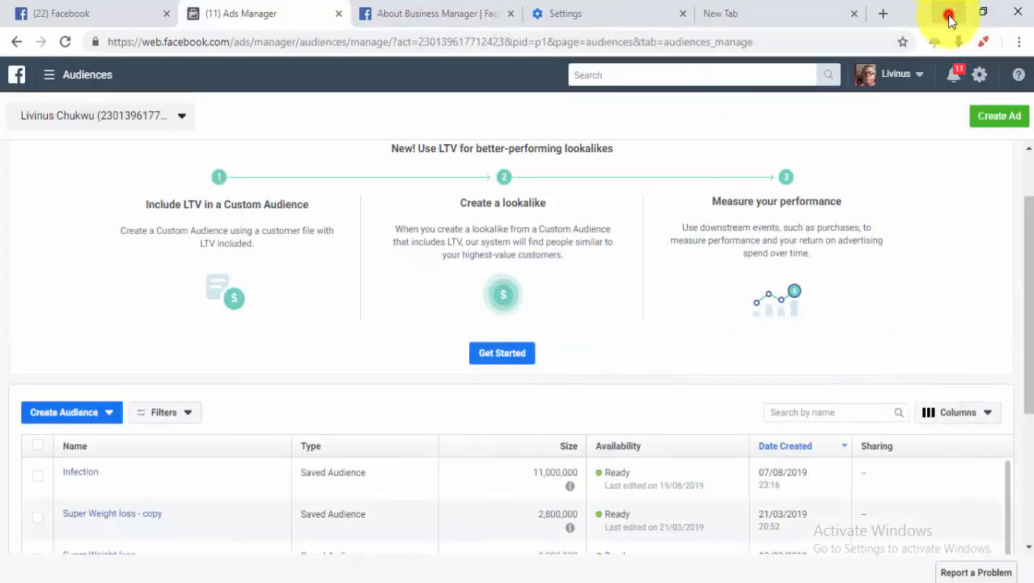
left_click(945, 13)
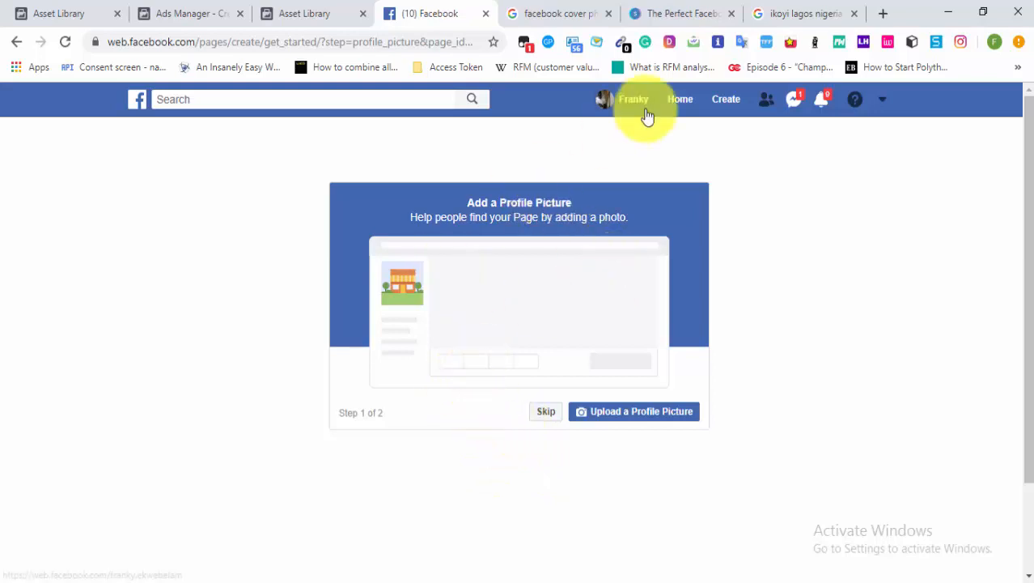
Step: Examine the Snappa article's recommended Facebook cover photo dimensions, safe zone and the desktop and mobile display examples
left_click(701, 13)
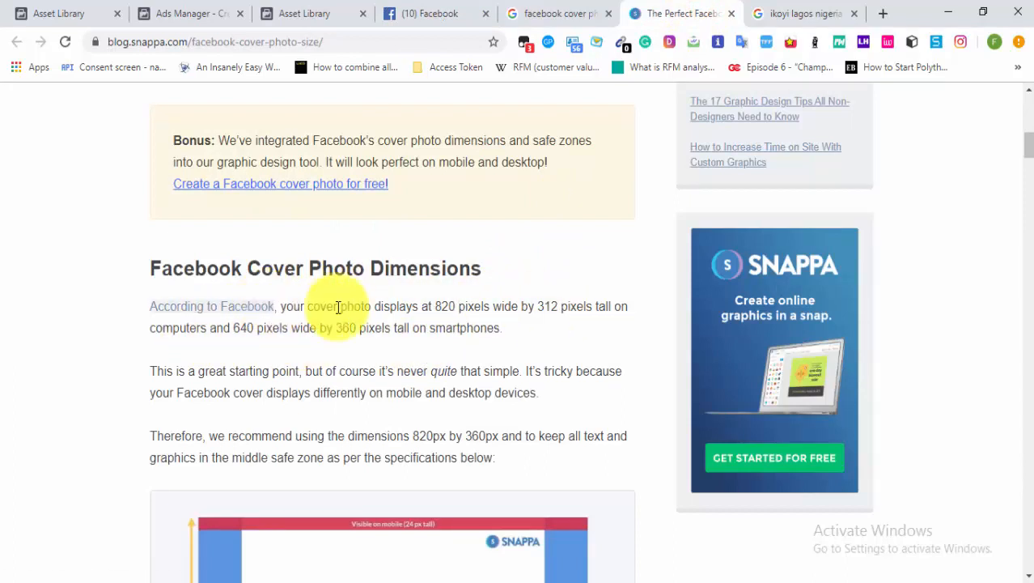
scroll(399, 326, "down", 1)
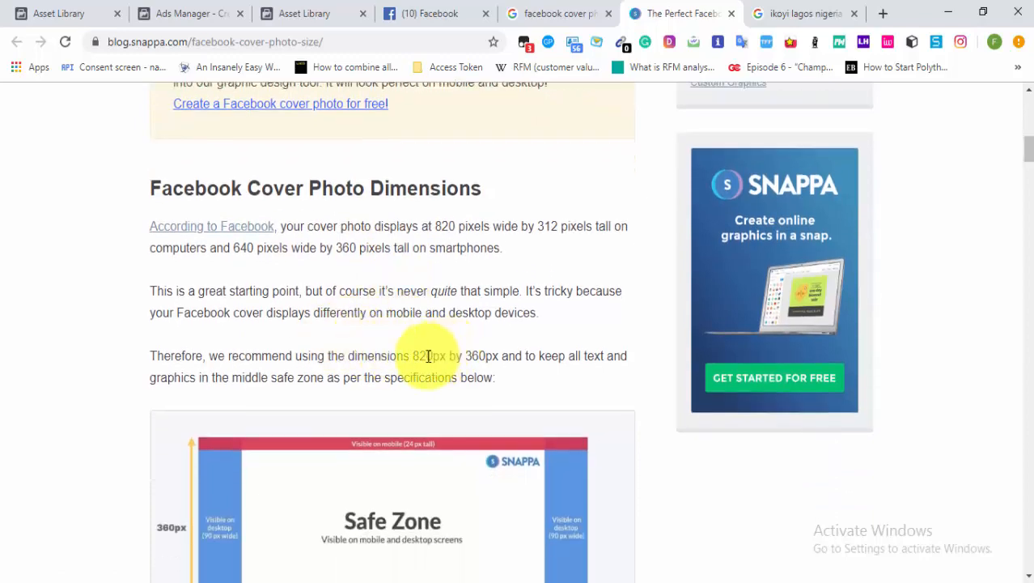
scroll(429, 361, "down", 7)
scroll(426, 356, "down", 20)
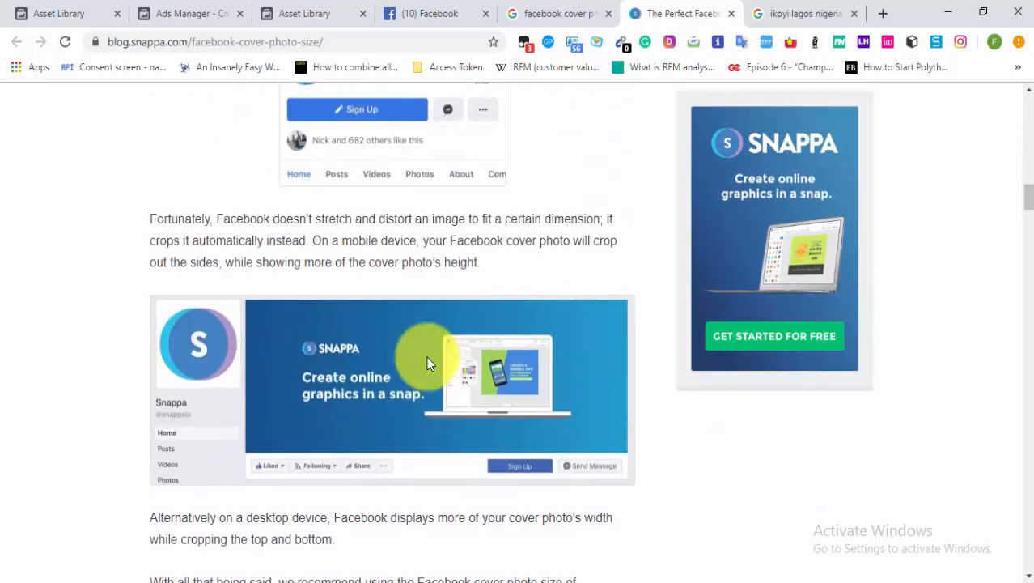
scroll(427, 360, "down", 2)
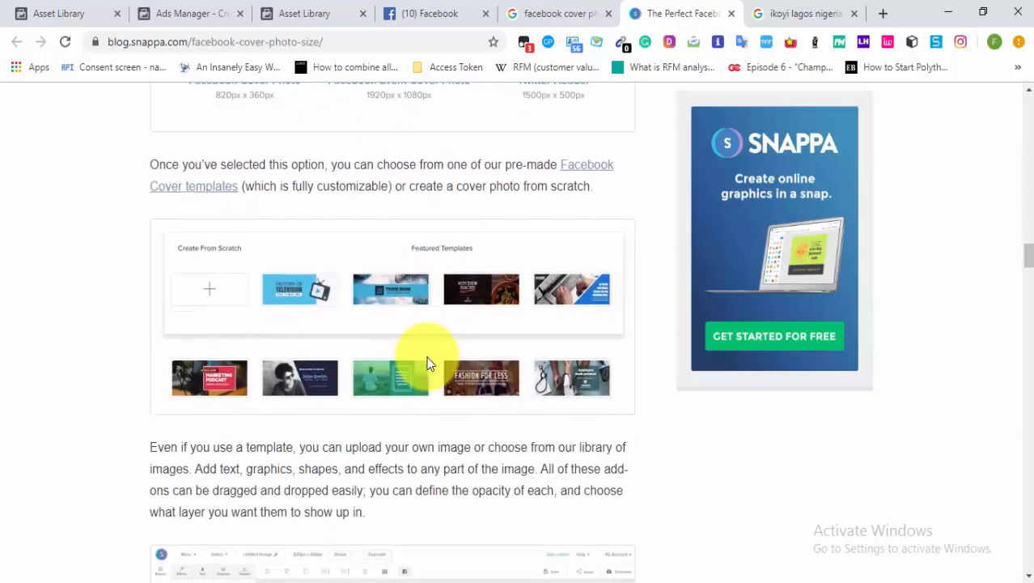
scroll(428, 360, "up", 7)
scroll(427, 359, "down", 7)
scroll(428, 360, "up", 20)
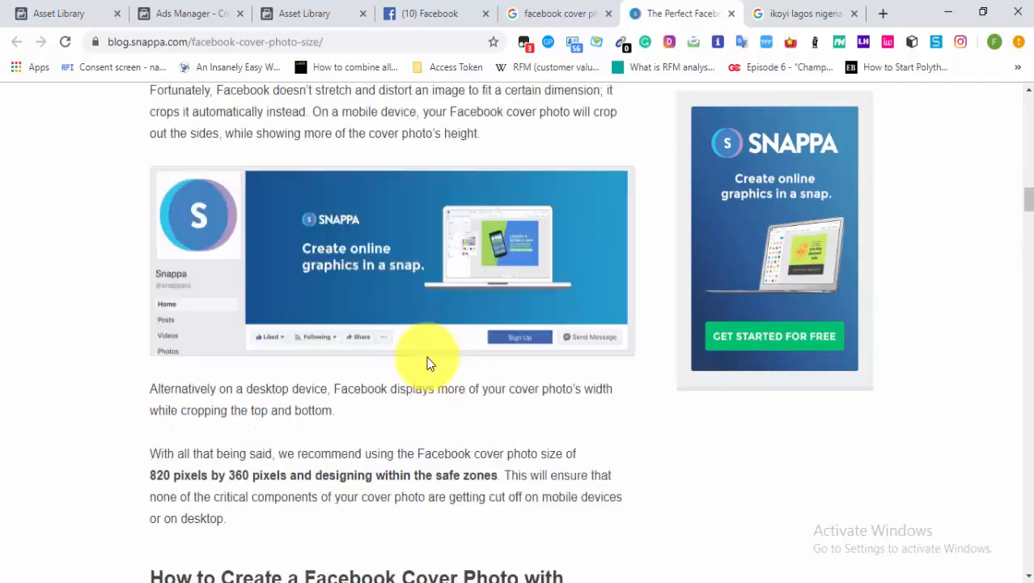
scroll(427, 363, "down", 5)
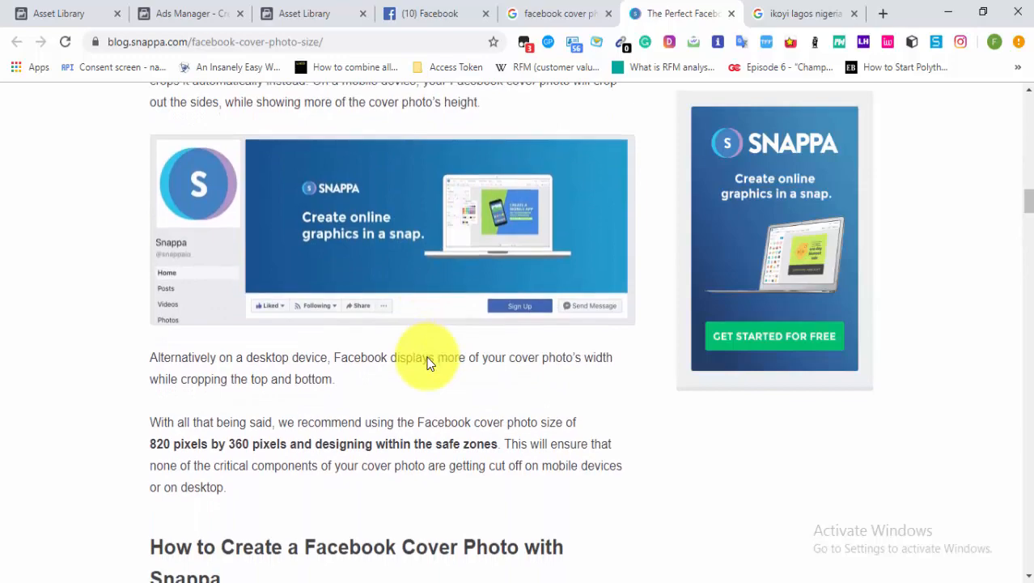
scroll(421, 356, "down", 3)
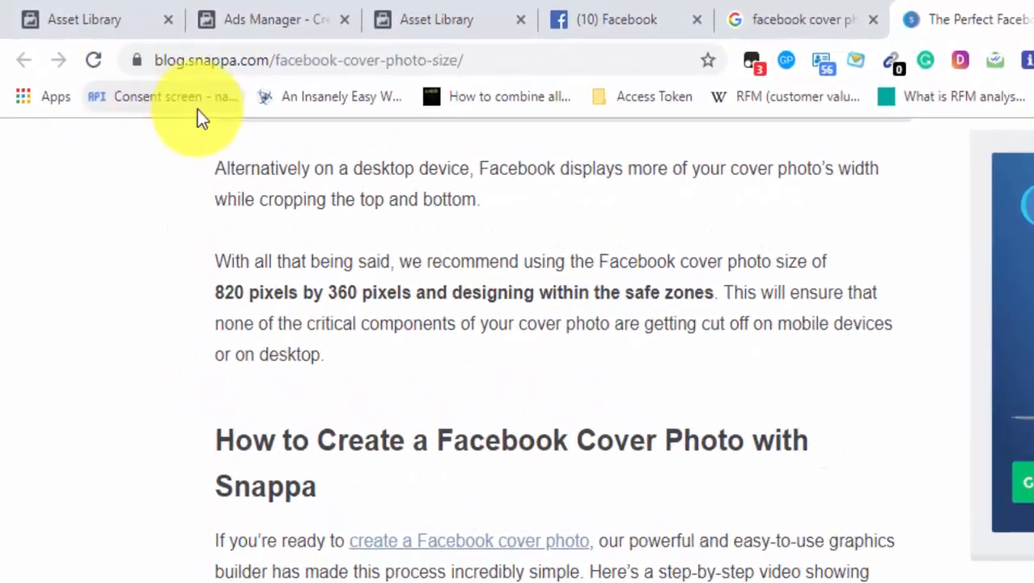
Step: Highlight the Snappa article's web address and review its introduction and cover photo dimensions section again
left_click(158, 69)
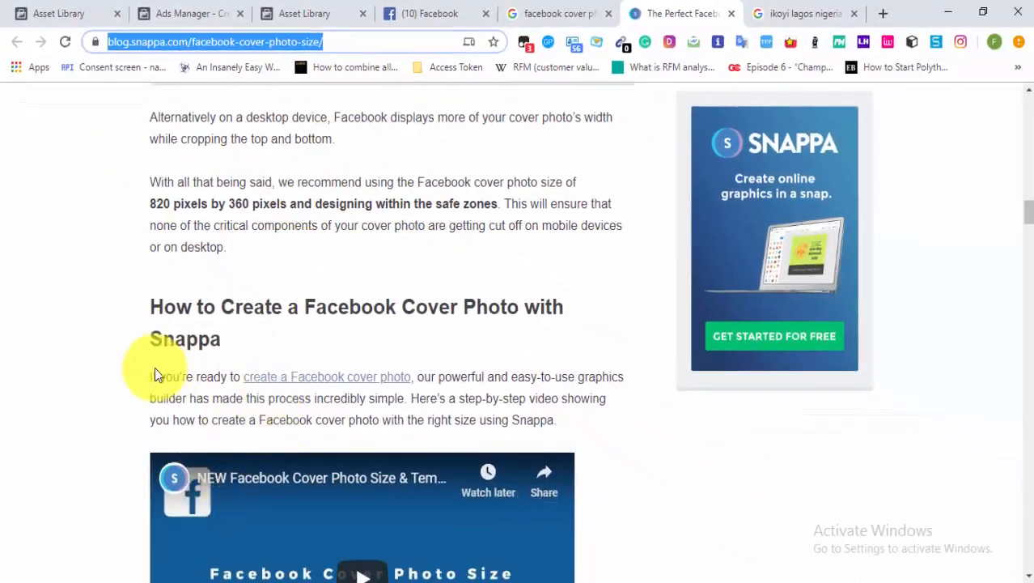
scroll(154, 372, "up", 10)
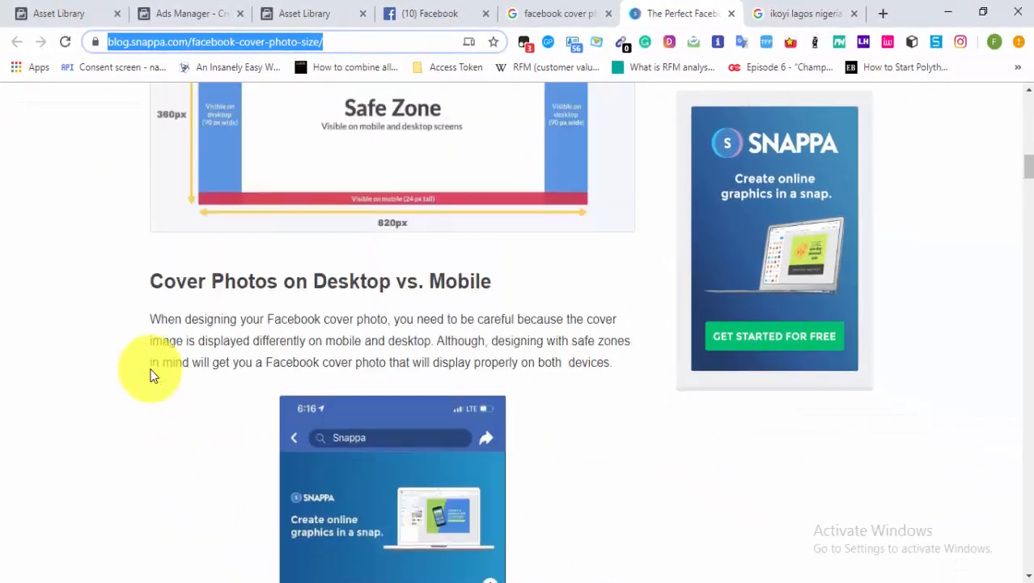
scroll(151, 373, "up", 3)
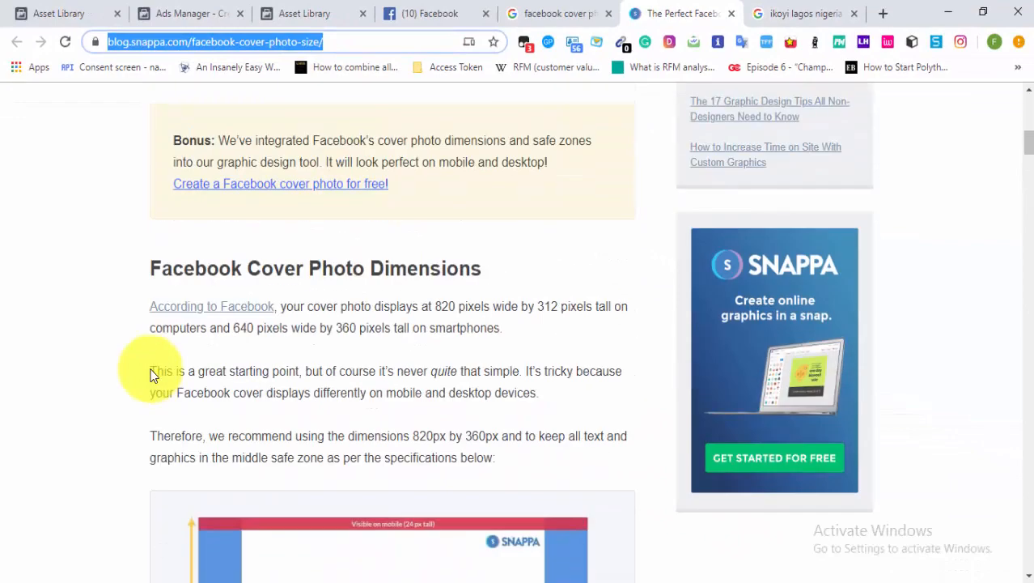
scroll(151, 374, "up", 8)
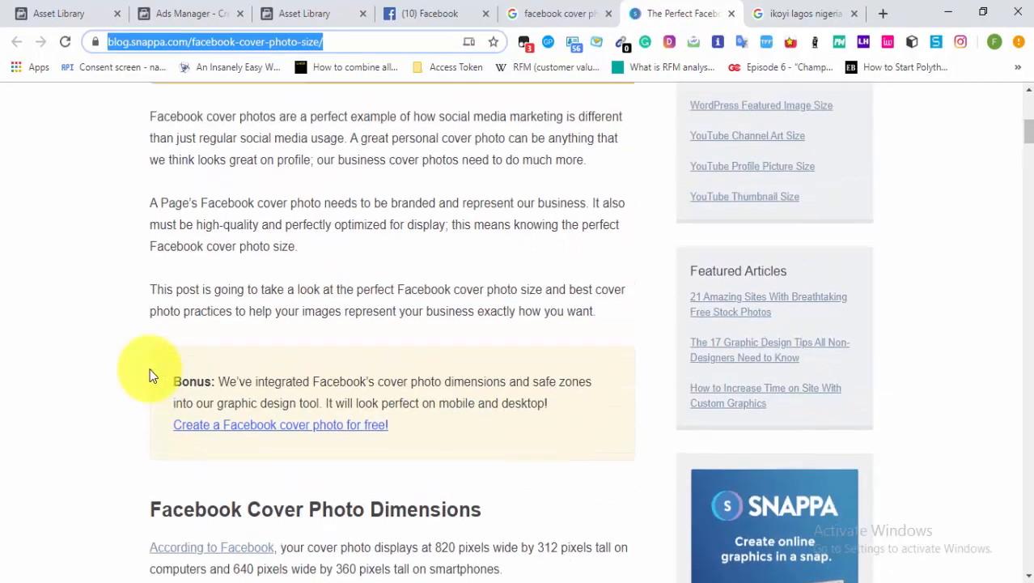
scroll(149, 369, "up", 2)
scroll(149, 377, "down", 12)
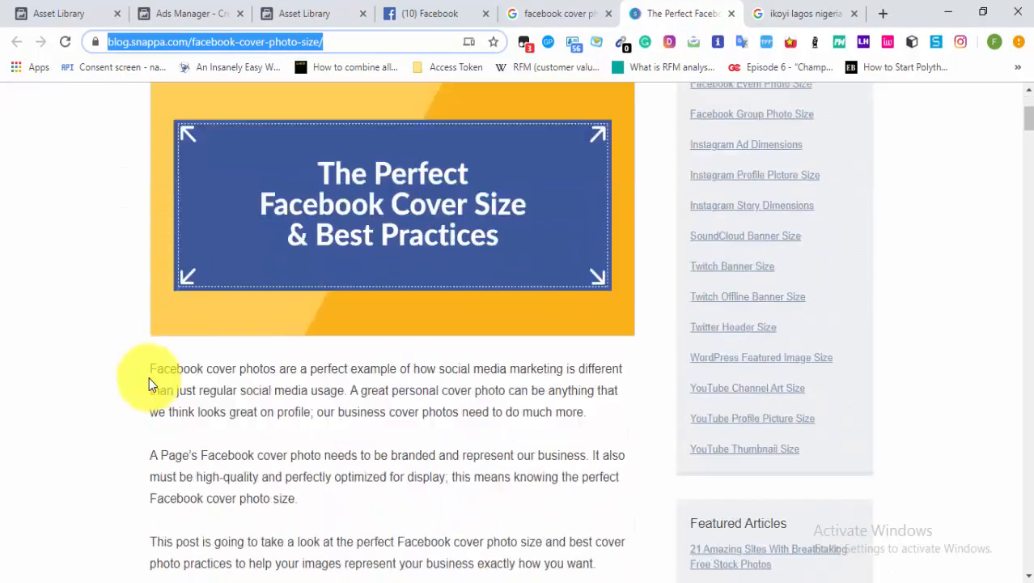
scroll(149, 378, "up", 6)
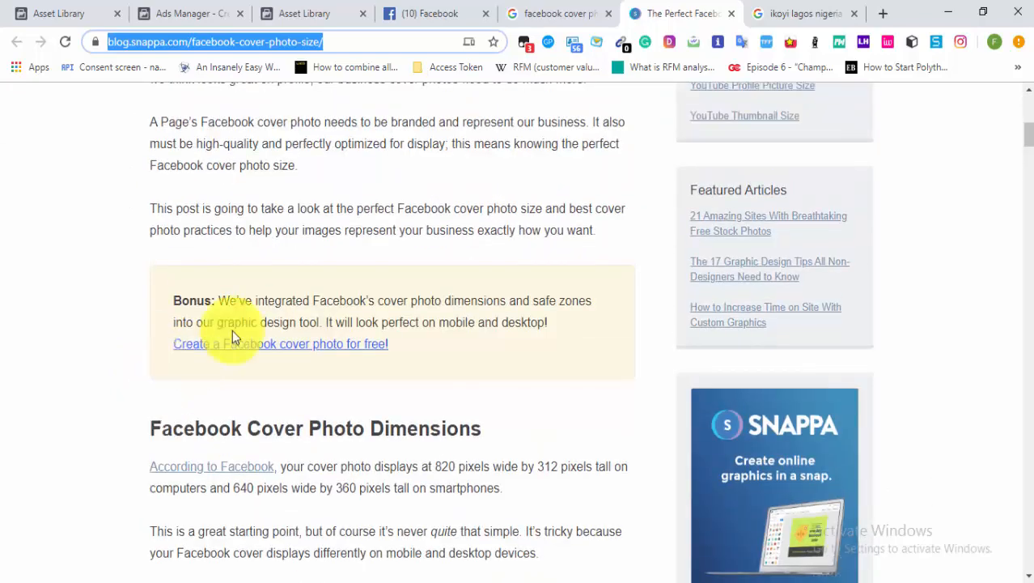
Step: Return to the Facebook Page setup and upload 20170403_113938 from the Digital Marketing Tutorials folder as the profile picture
left_click(433, 16)
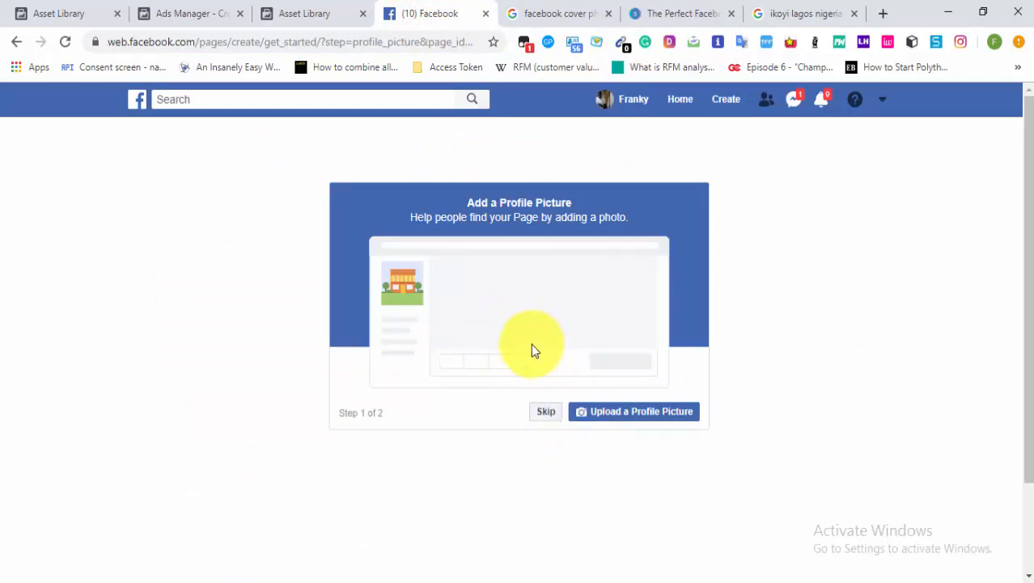
left_click(608, 413)
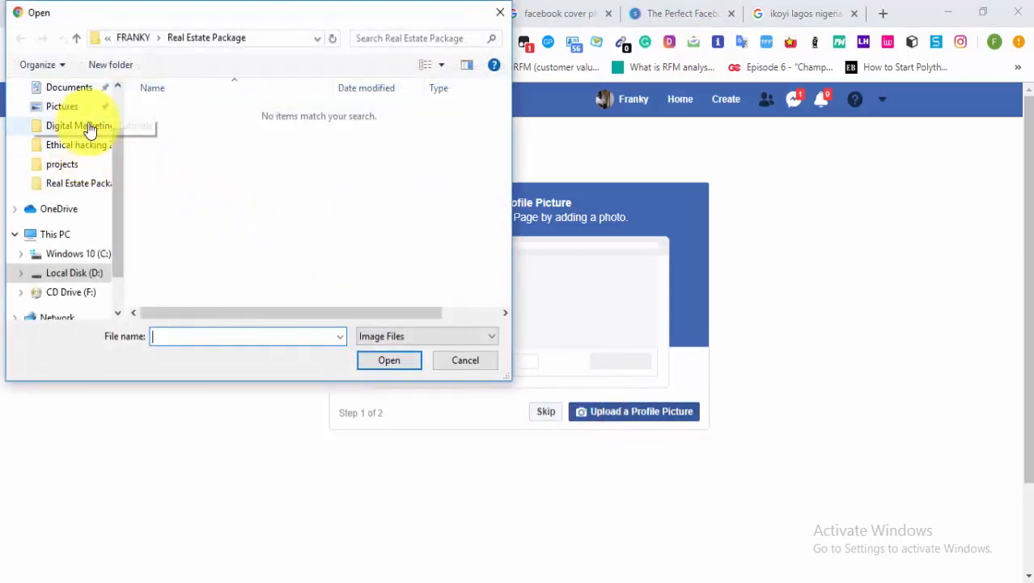
left_click(73, 106)
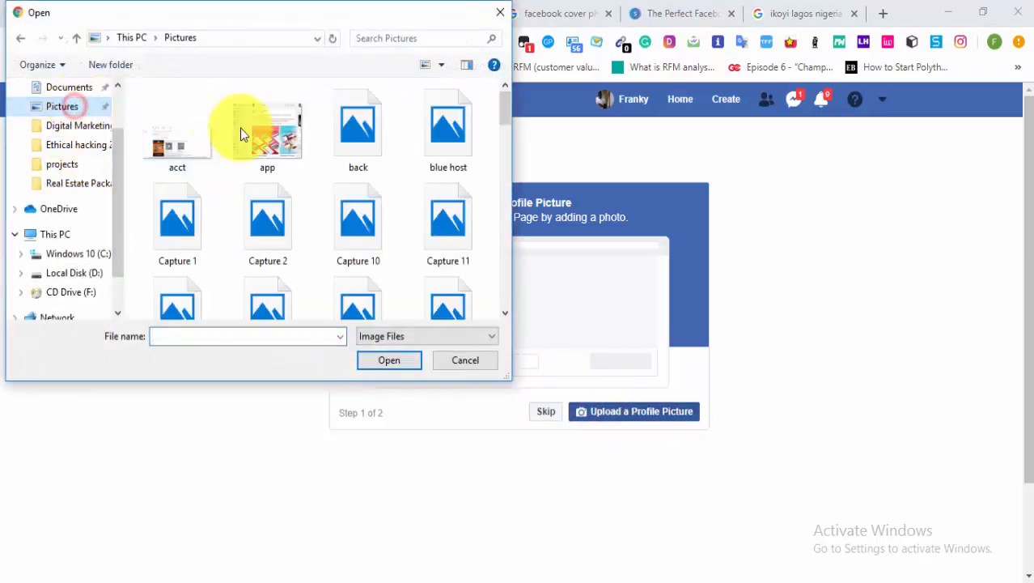
scroll(285, 219, "down", 15)
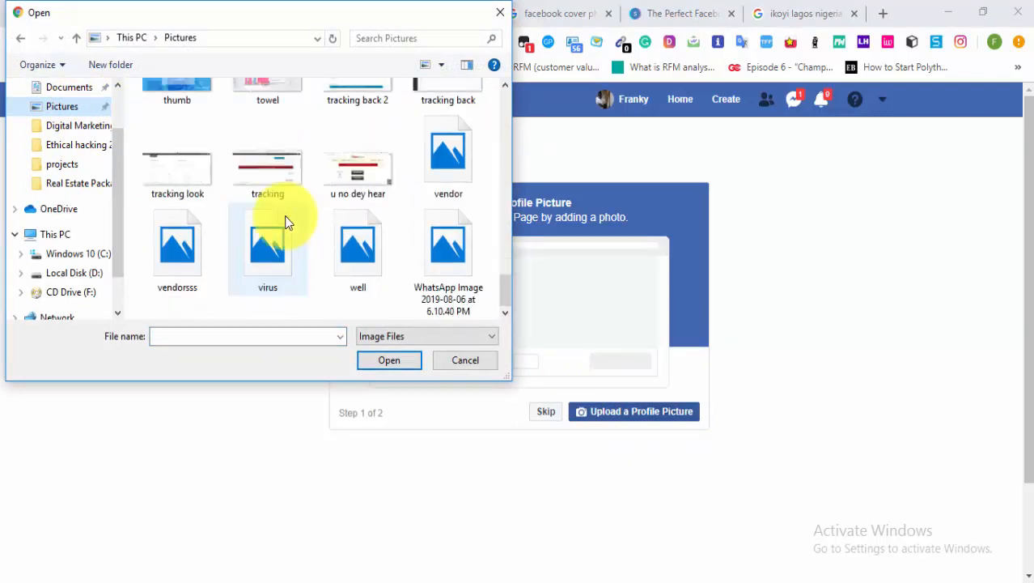
scroll(267, 212, "up", 8)
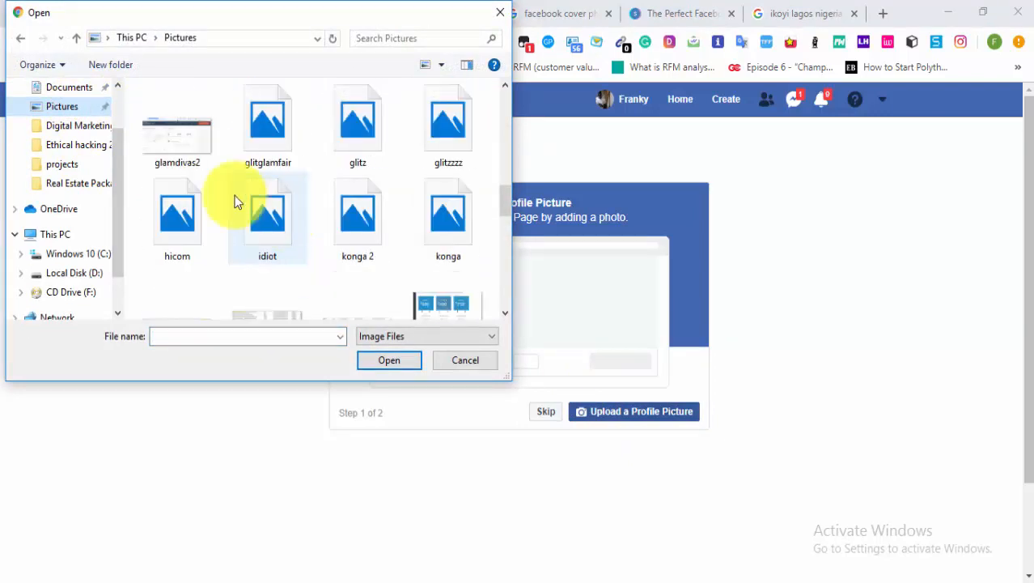
left_click(58, 129)
scroll(244, 195, "down", 5)
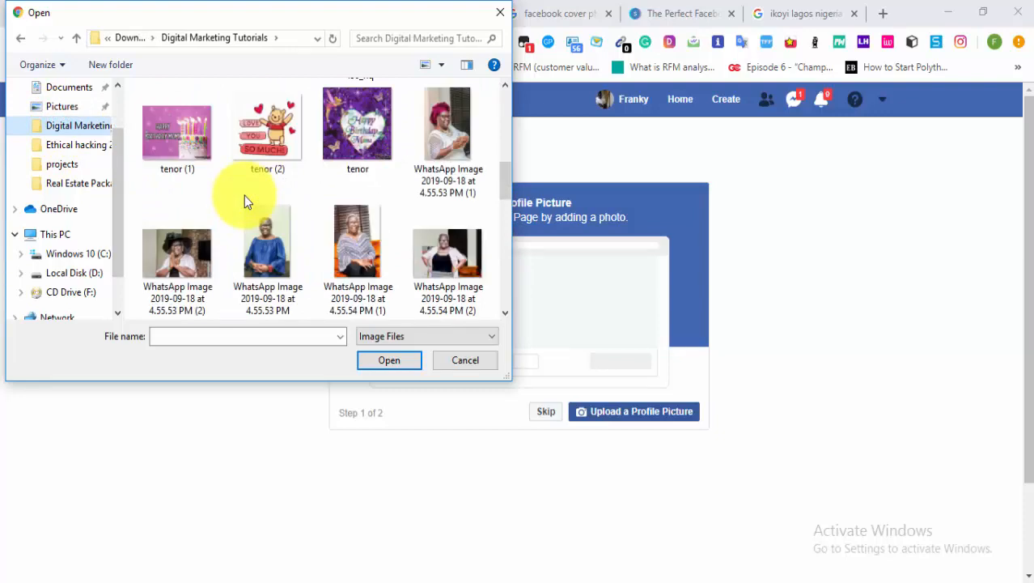
scroll(245, 195, "up", 4)
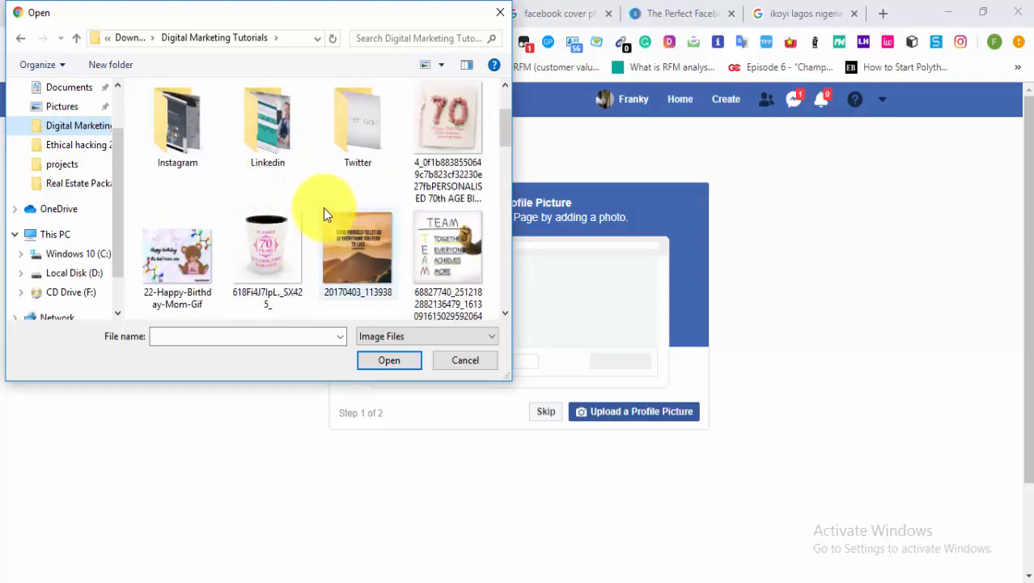
left_click(346, 247)
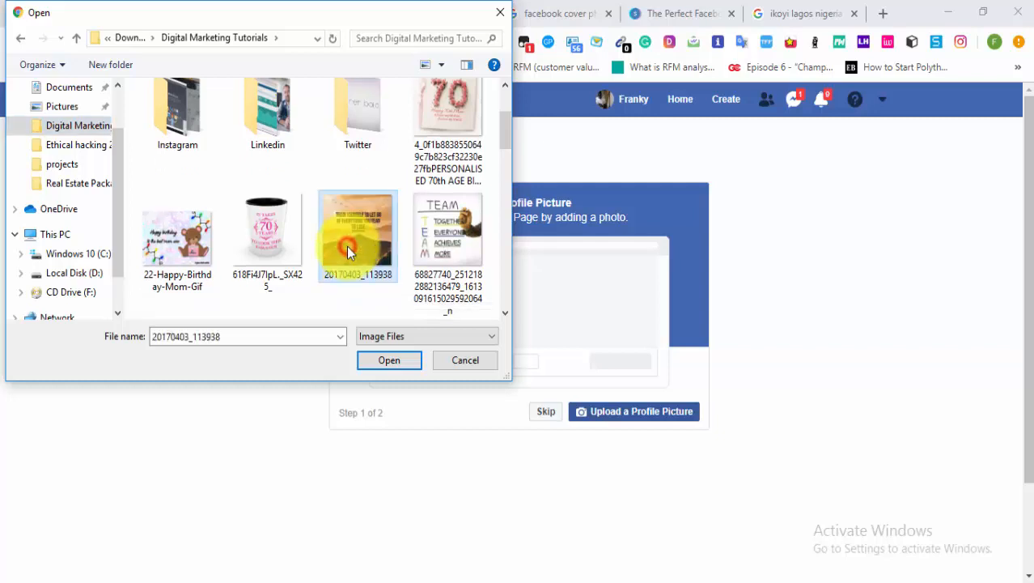
left_click(390, 360)
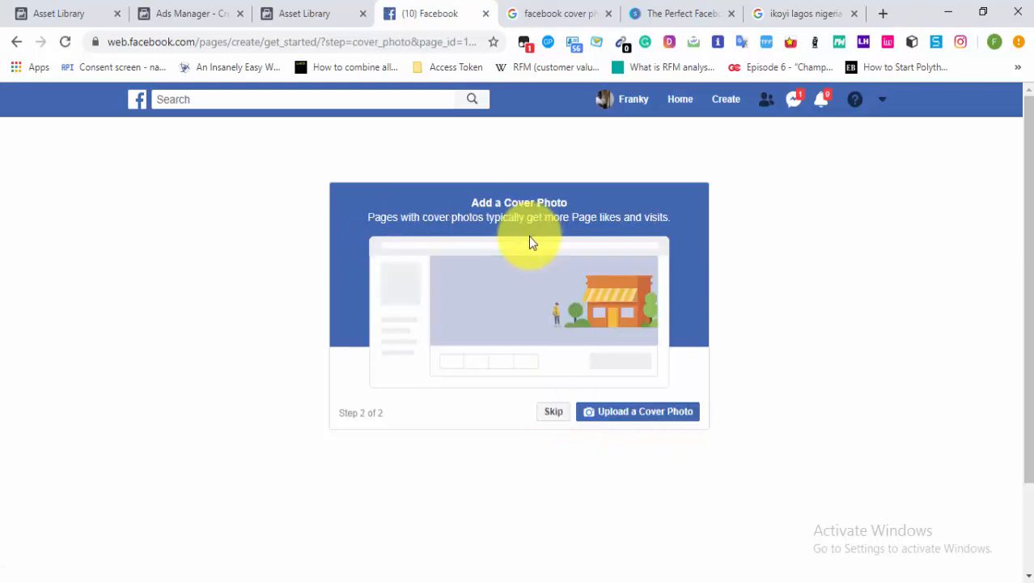
left_click(642, 413)
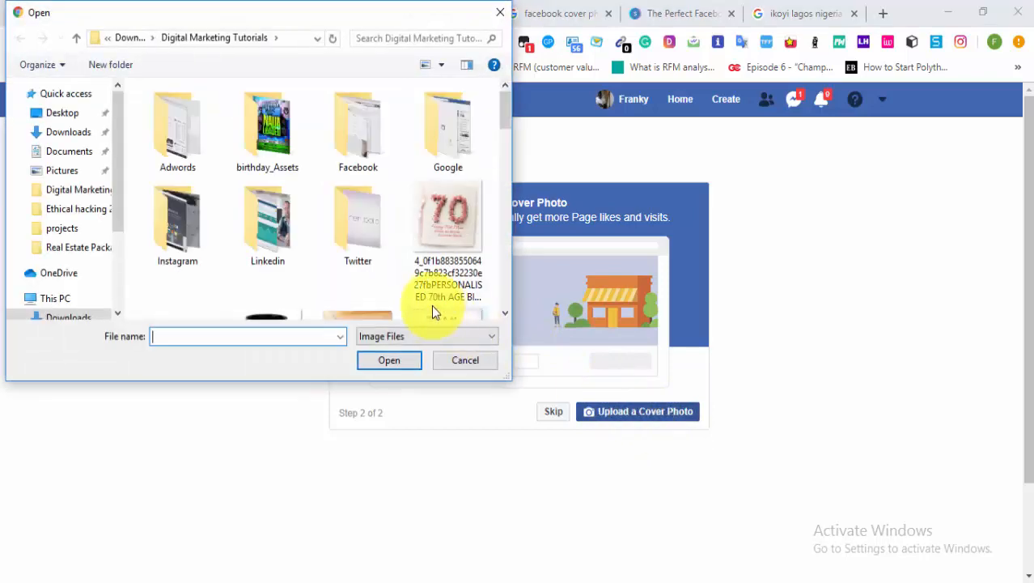
scroll(370, 254, "down", 5)
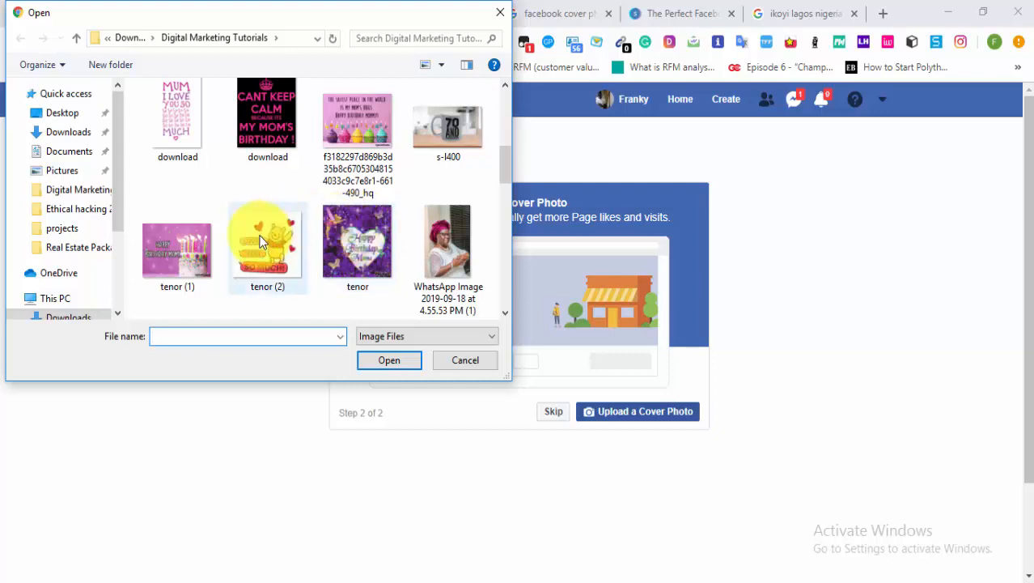
scroll(270, 166, "up", 1)
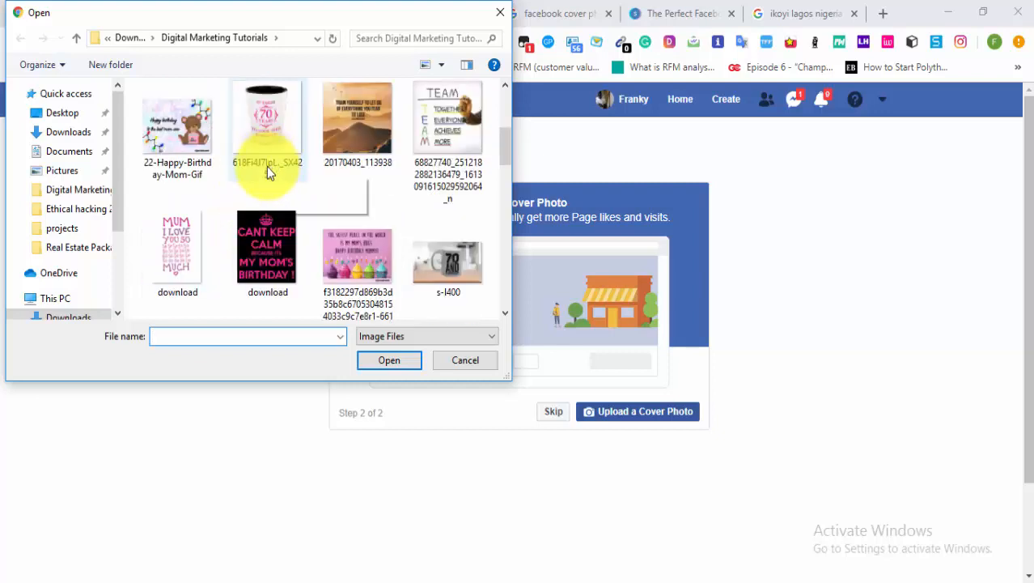
left_click(456, 136)
left_click(395, 358)
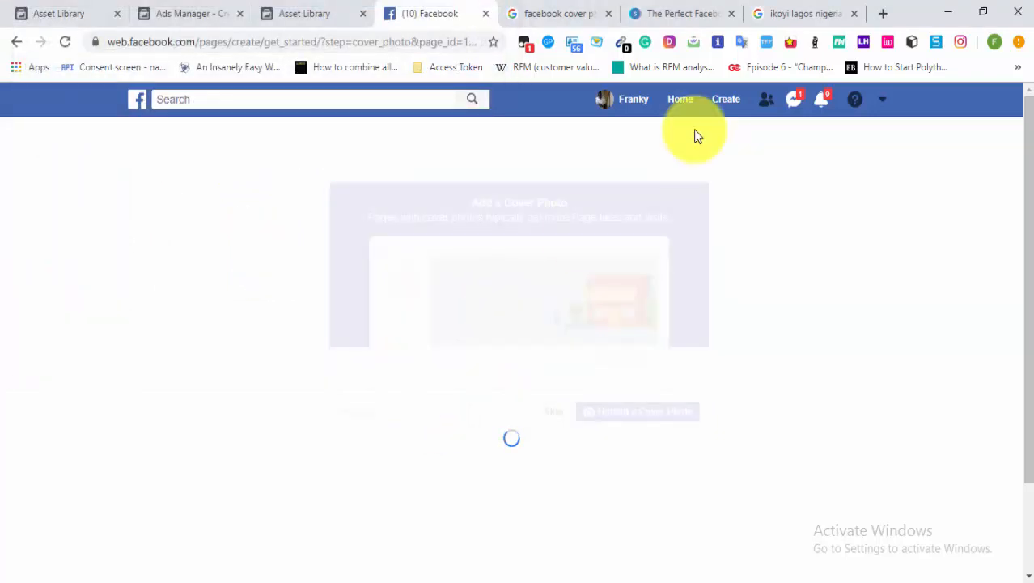
Step: Recheck the cover photo dimensions in the Snappa article and the Google results, and return to the Buildaonline Page, dismissing the notification popup
left_click(694, 18)
scroll(567, 154, "up", 3)
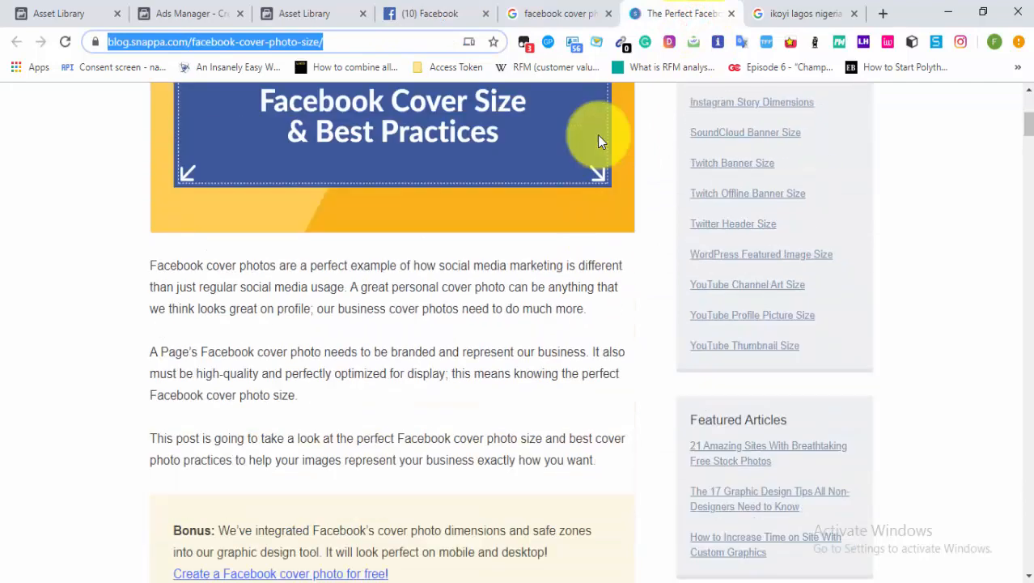
scroll(600, 142, "down", 8)
scroll(600, 141, "up", 2)
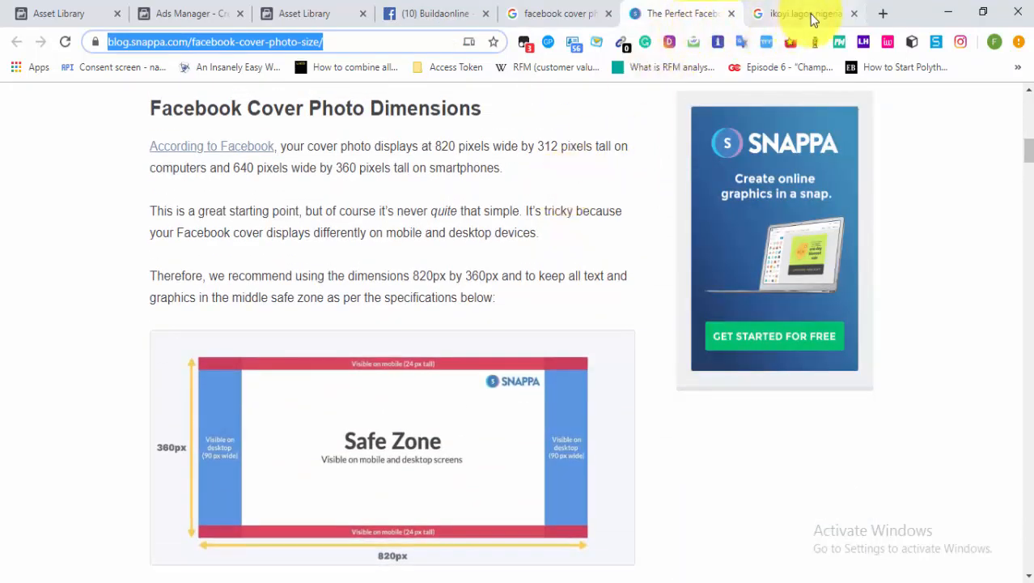
left_click(542, 16)
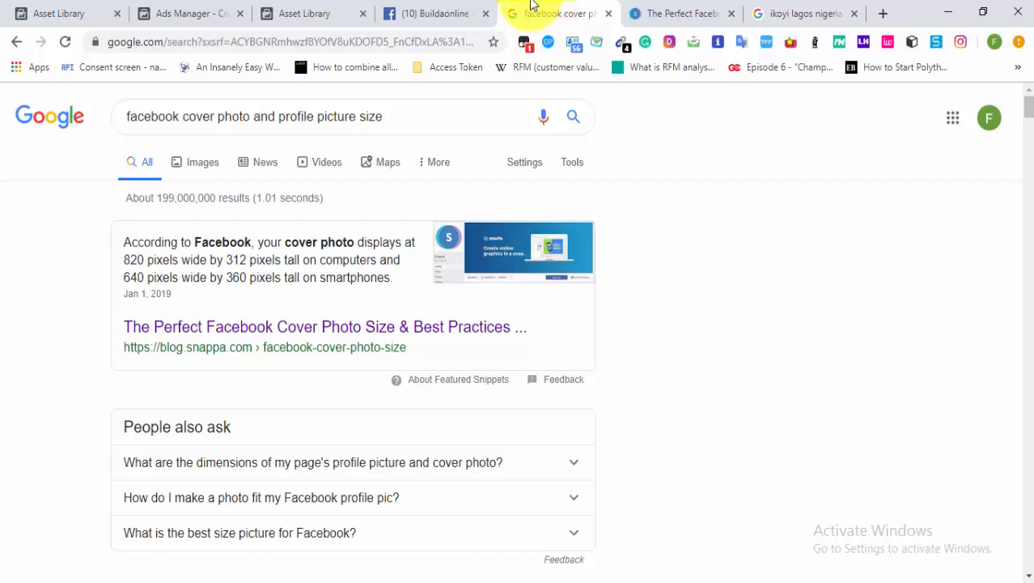
left_click(684, 15)
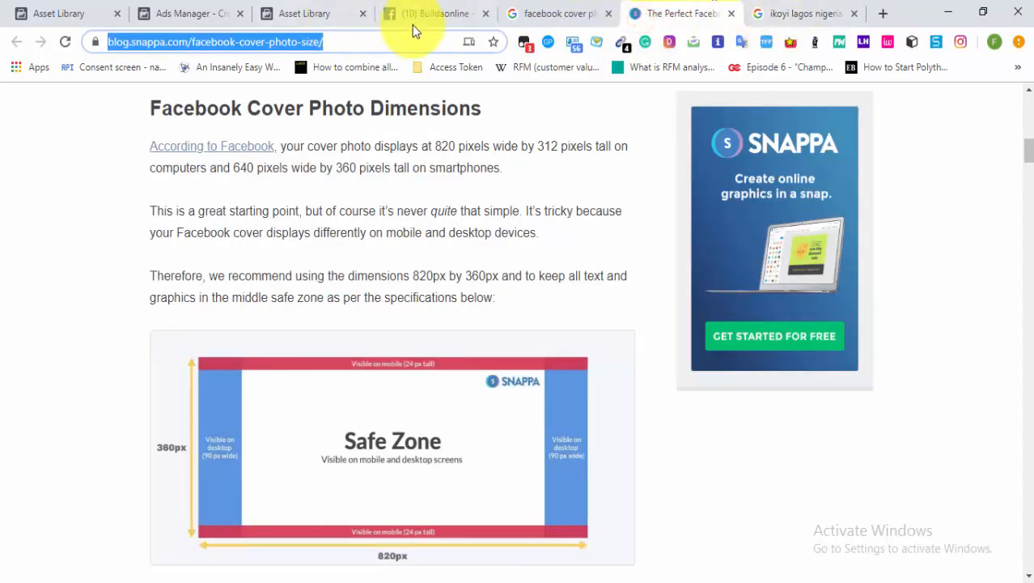
left_click(413, 16)
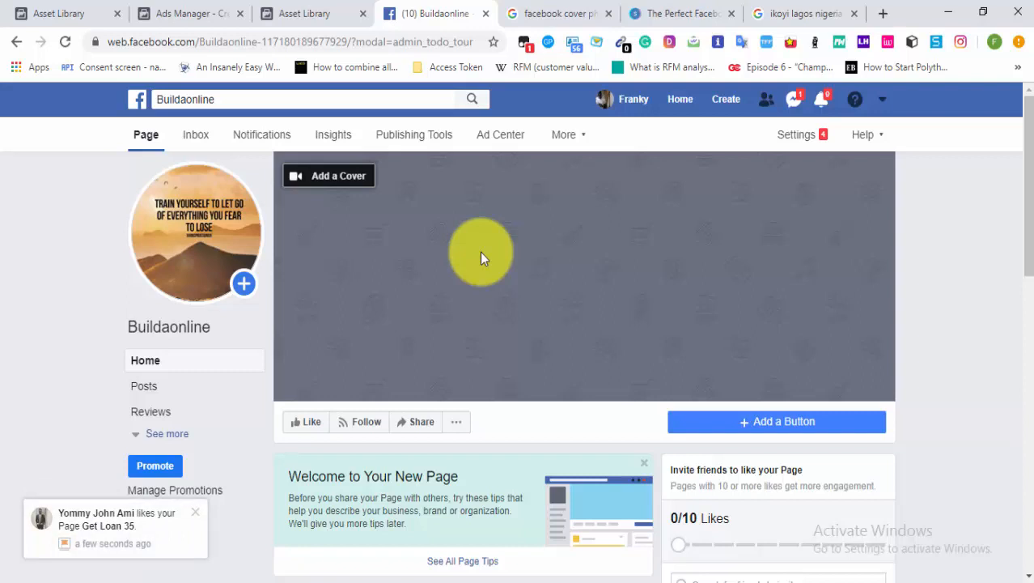
left_click(195, 515)
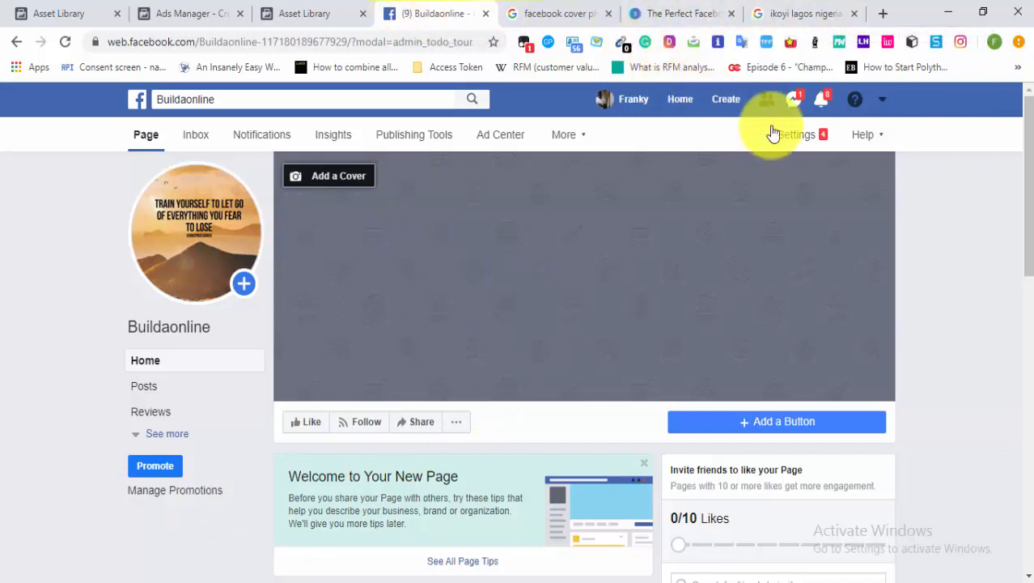
Step: Open the Facebook home feed and the Grey Wood Consult Page in separate new tabs and examine that Page's video cover
right_click(681, 100)
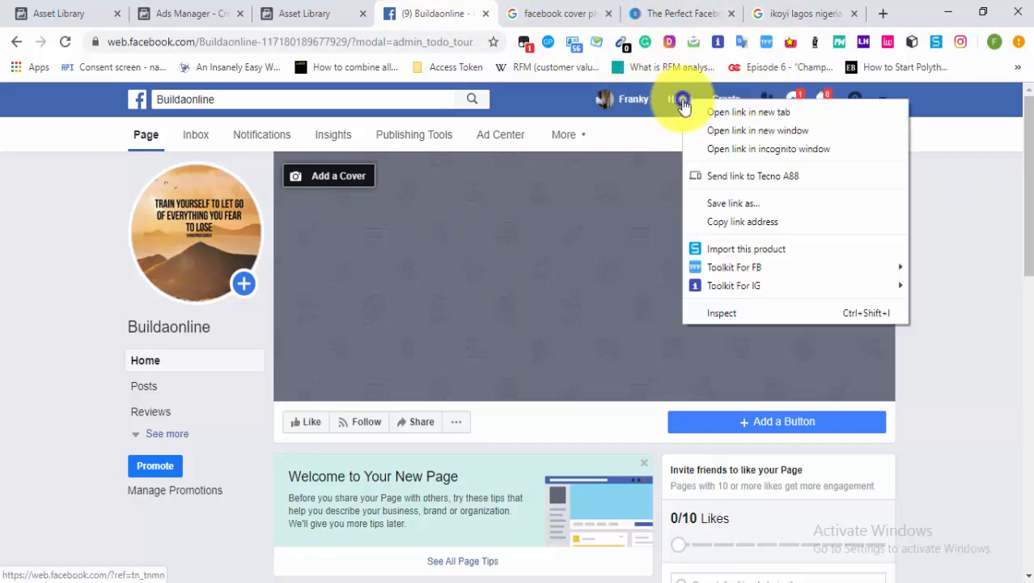
left_click(709, 113)
left_click(473, 16)
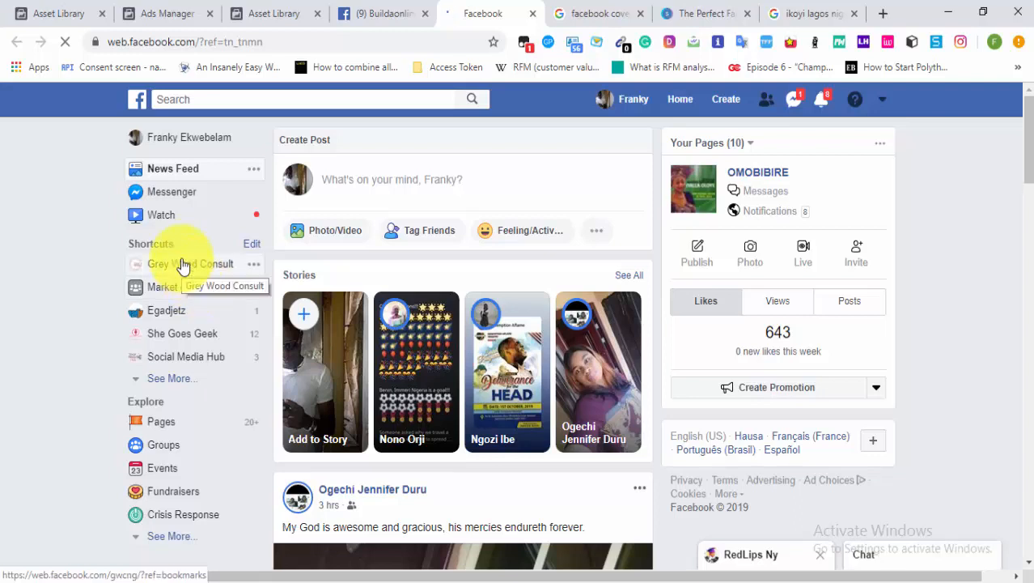
right_click(182, 264)
left_click(212, 272)
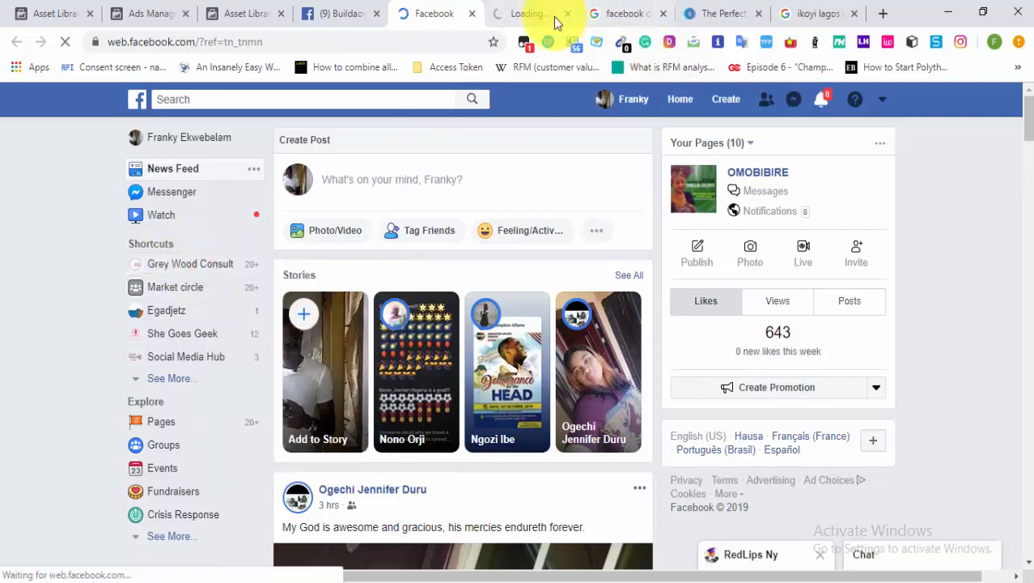
left_click(541, 16)
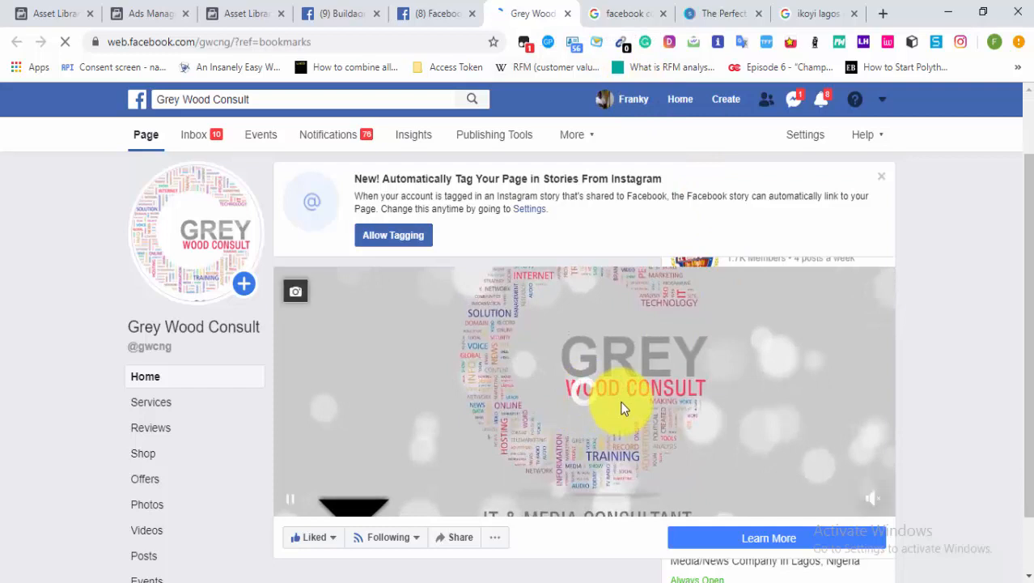
scroll(691, 386, "down", 1)
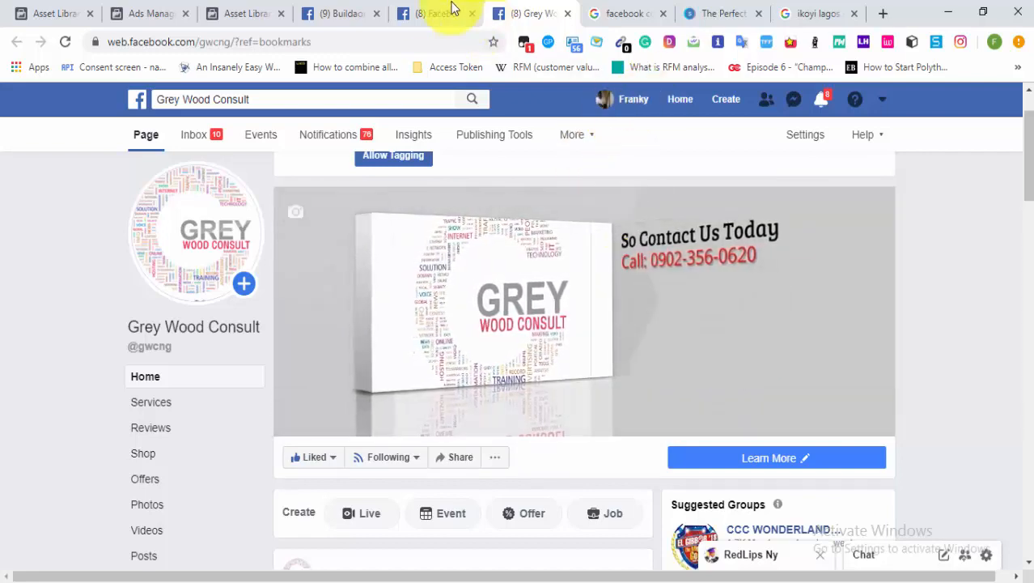
Step: Return to the Buildaonline Page and look over its cover area, friend invitations, posts and transparency section
left_click(421, 12)
left_click(351, 19)
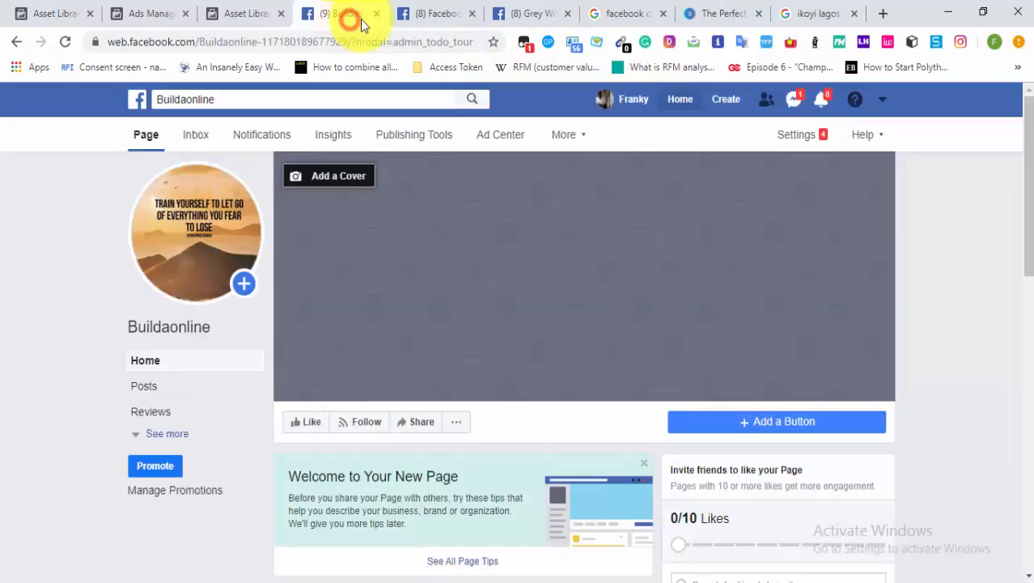
scroll(718, 264, "down", 4)
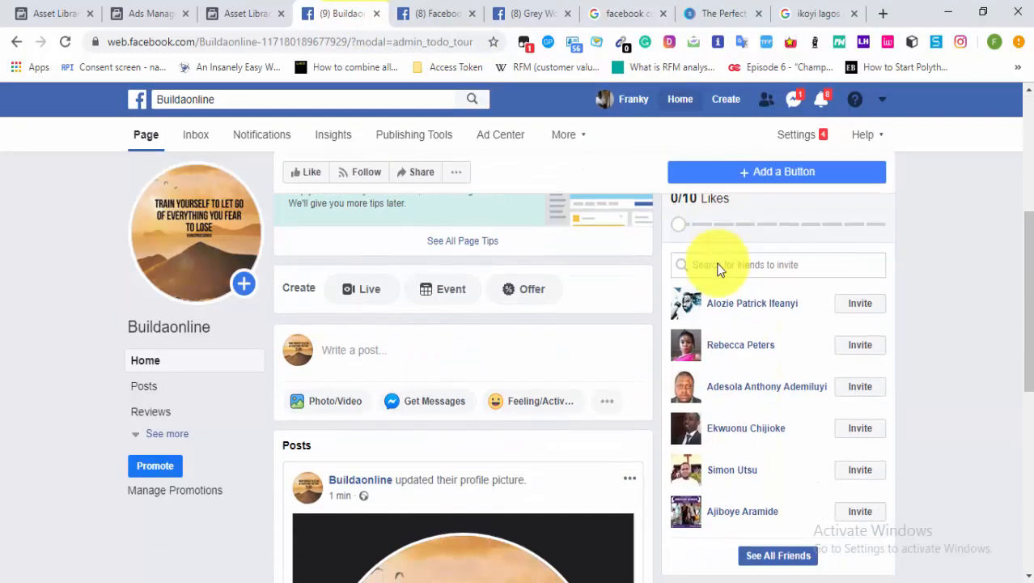
scroll(718, 264, "up", 4)
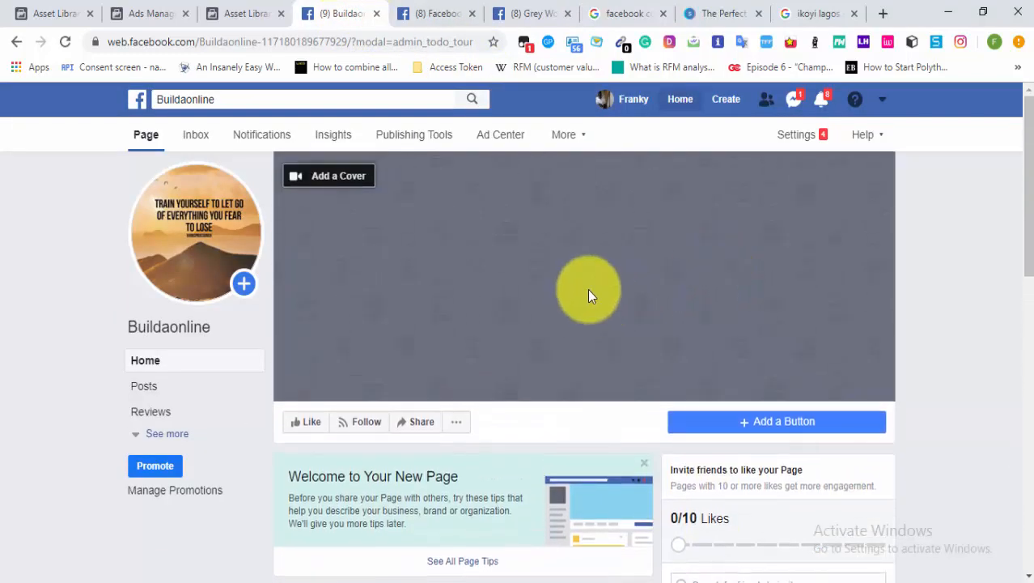
scroll(588, 288, "down", 10)
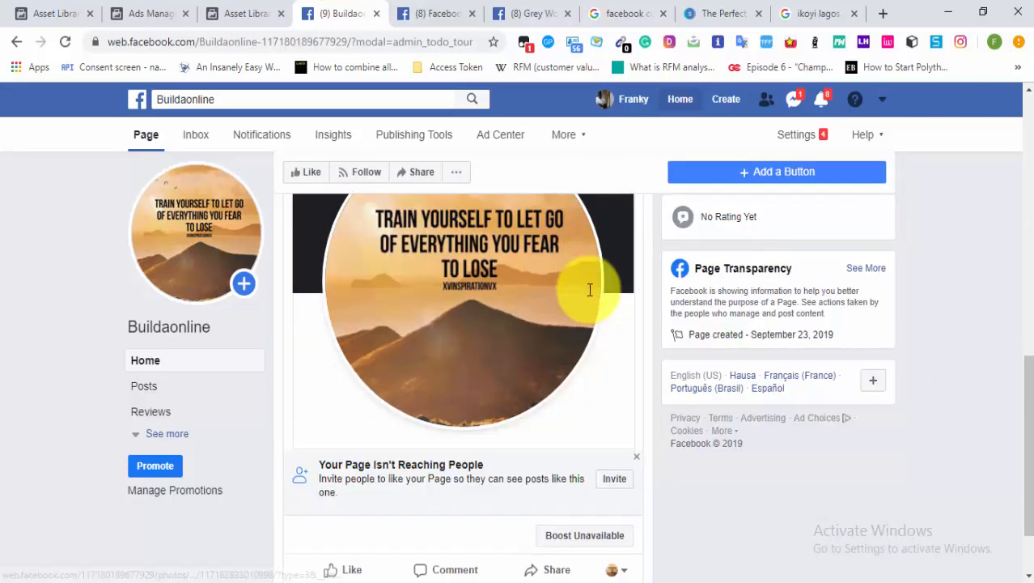
scroll(591, 298, "up", 1)
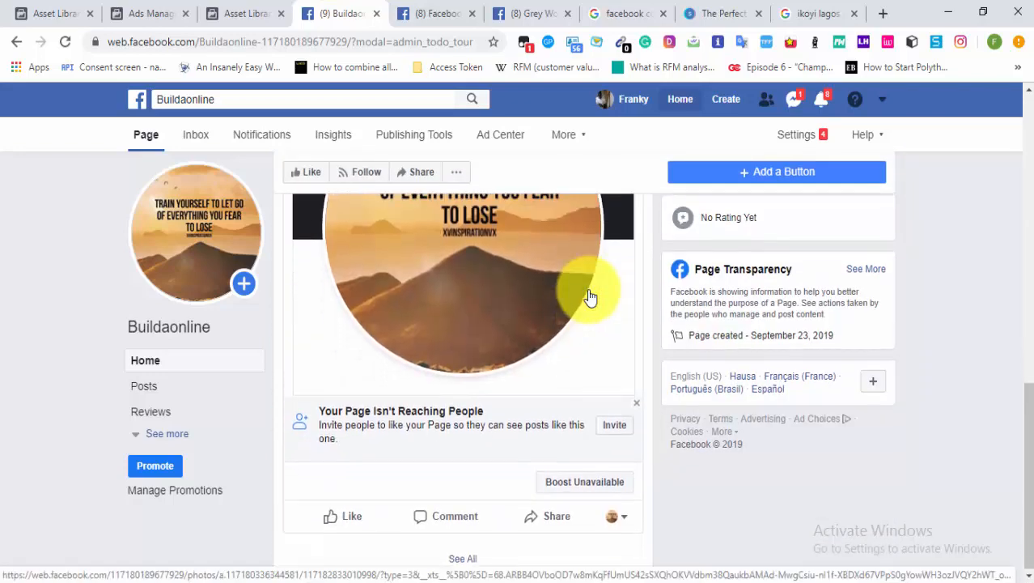
scroll(589, 296, "up", 10)
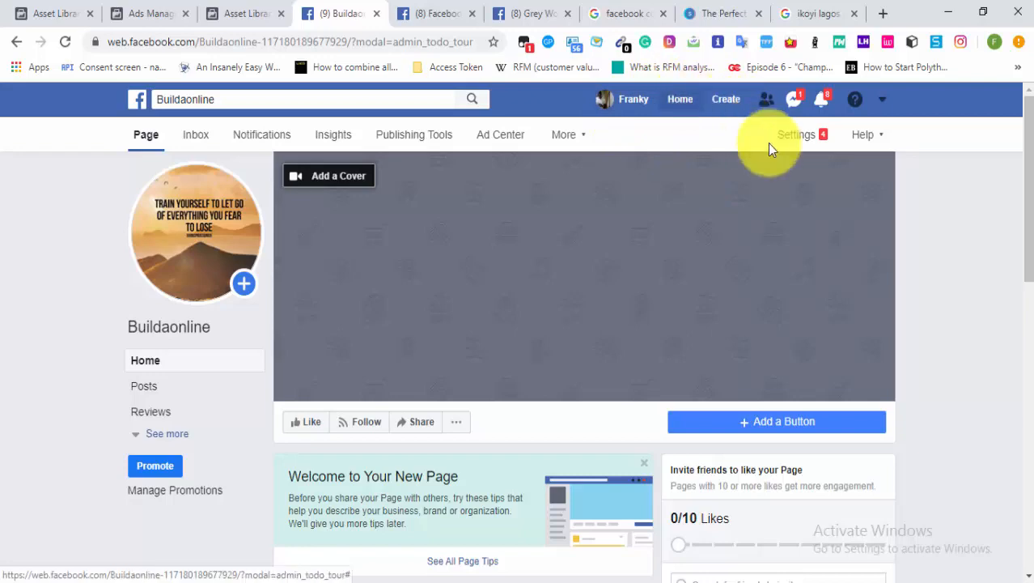
Step: Open the Buildaonline Page's Templates and Tabs settings and start editing the current template
left_click(793, 137)
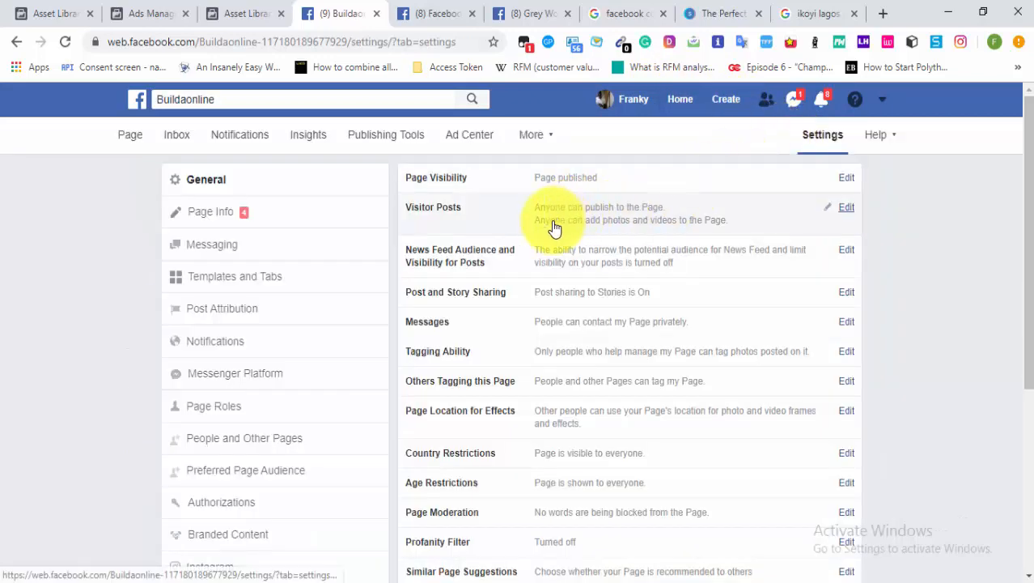
left_click(279, 282)
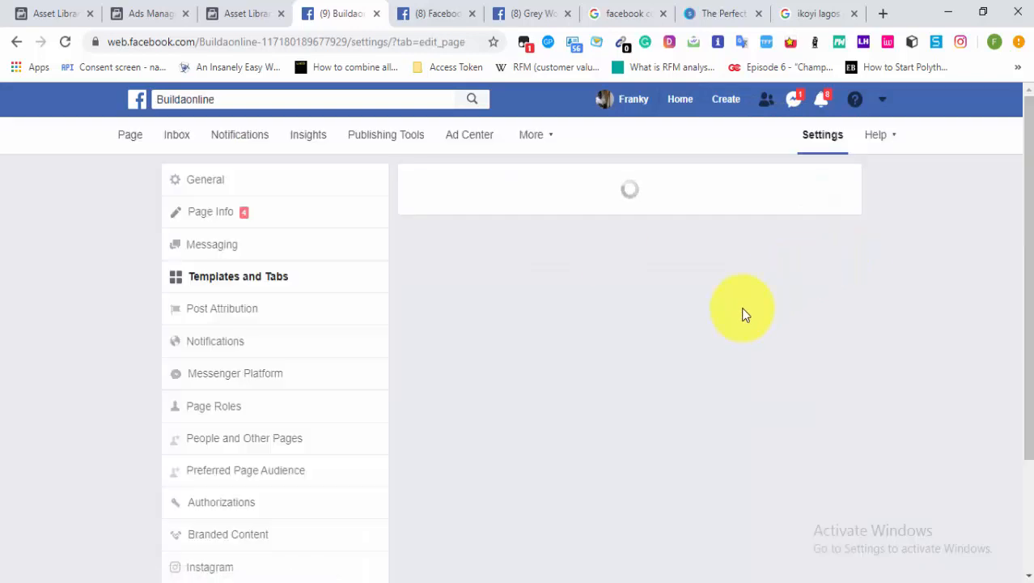
scroll(755, 301, "down", 2)
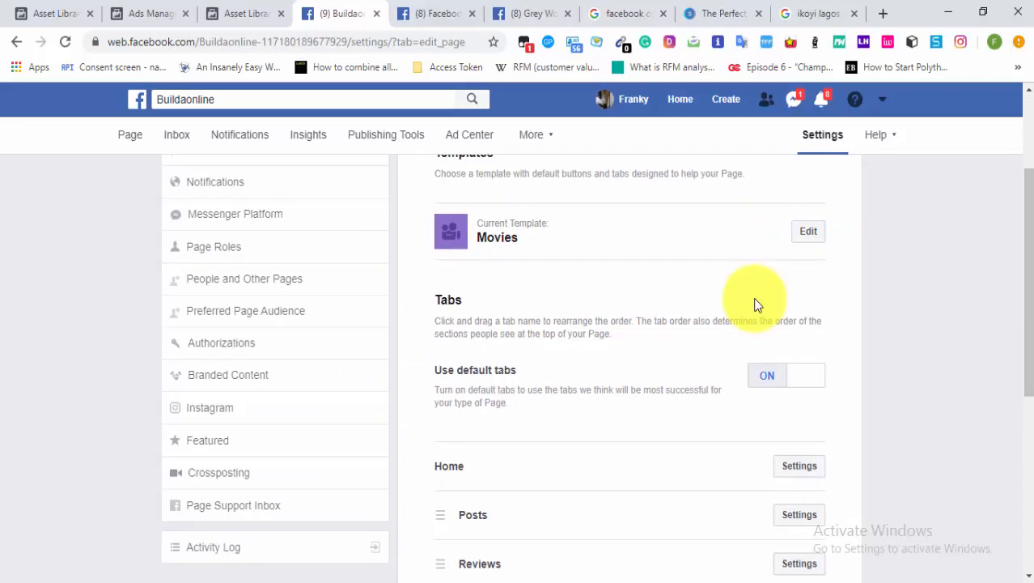
scroll(755, 306, "up", 2)
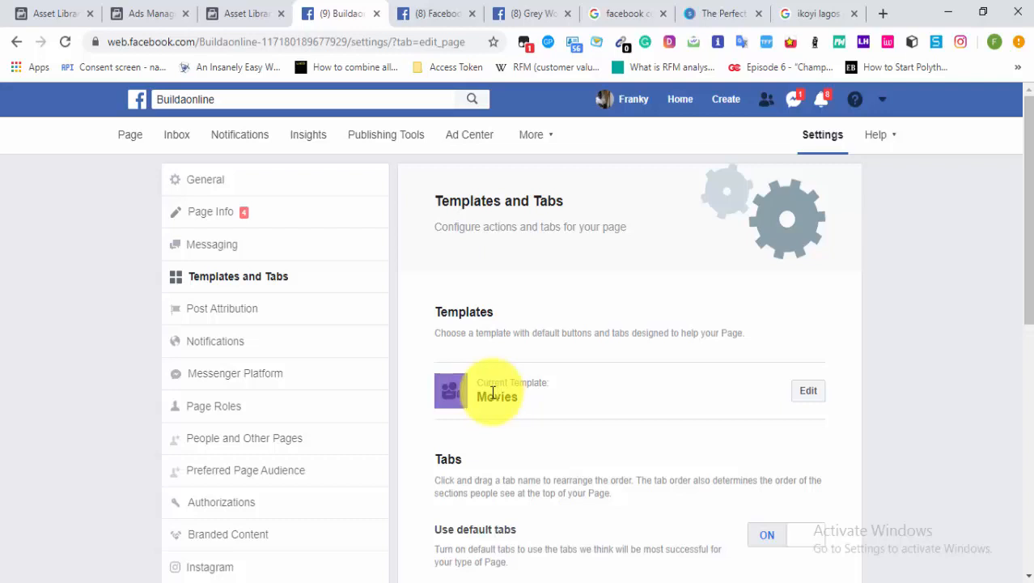
left_click(805, 394)
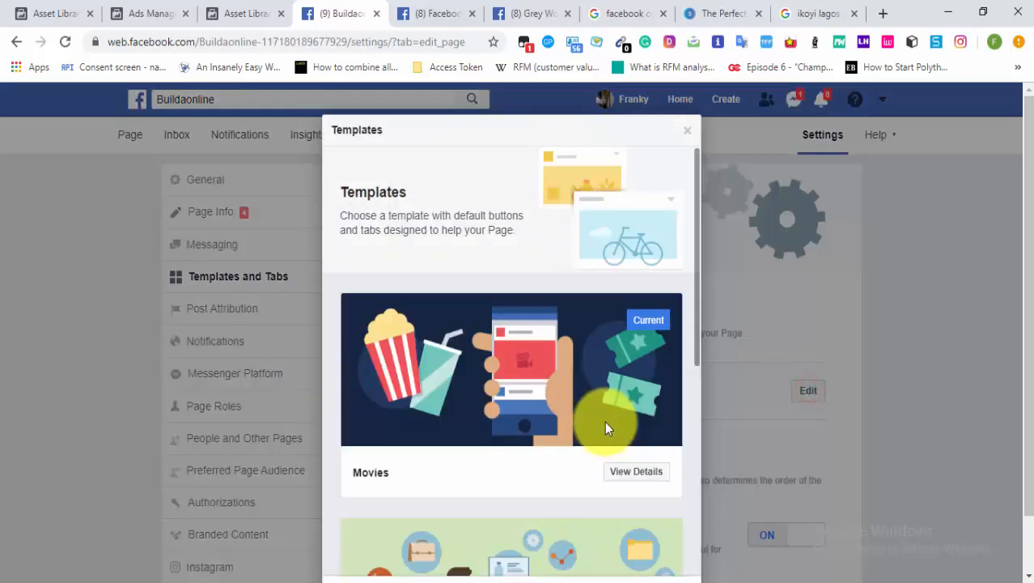
Step: Browse the available Page templates from Movies to Standard, including Business, Services and Shopping, to compare the options
scroll(549, 311, "down", 3)
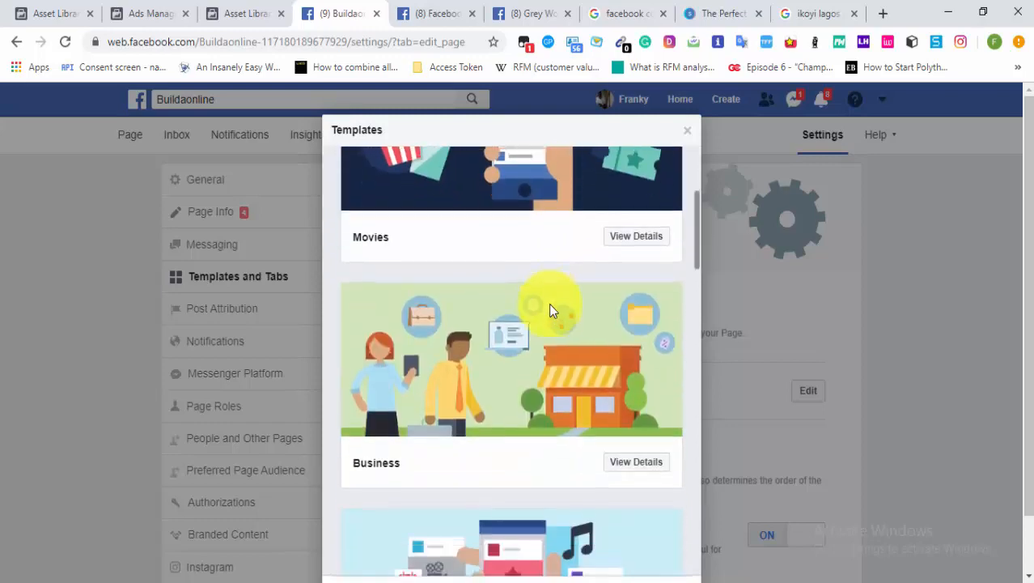
scroll(549, 310, "down", 1)
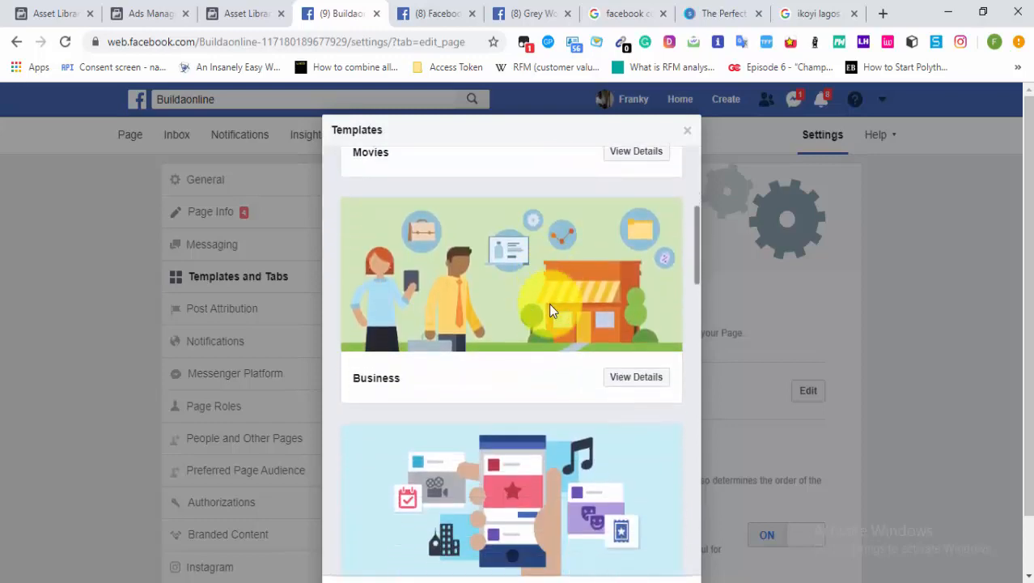
scroll(554, 292, "down", 4)
scroll(554, 292, "down", 8)
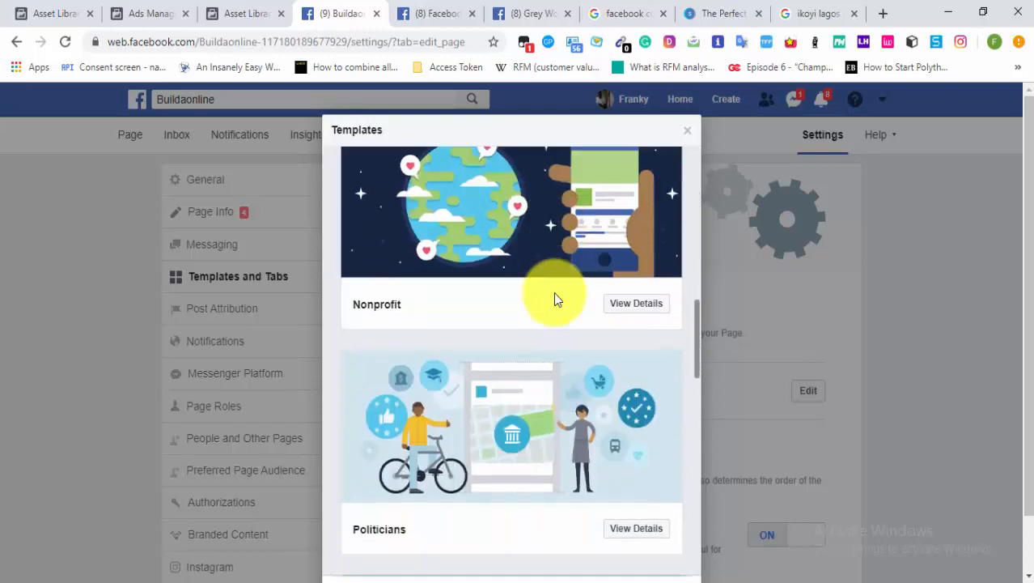
scroll(554, 292, "down", 8)
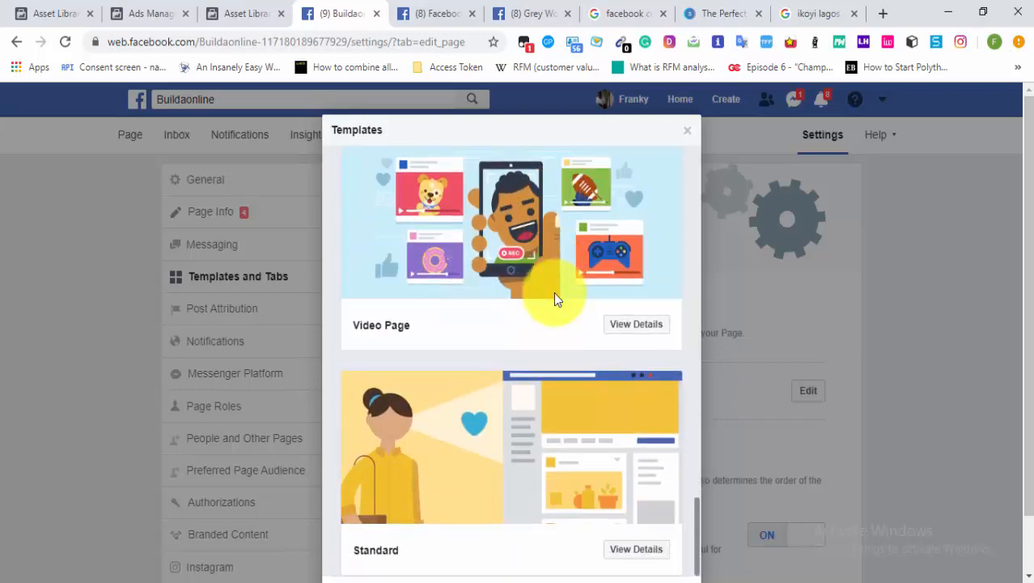
scroll(554, 292, "up", 6)
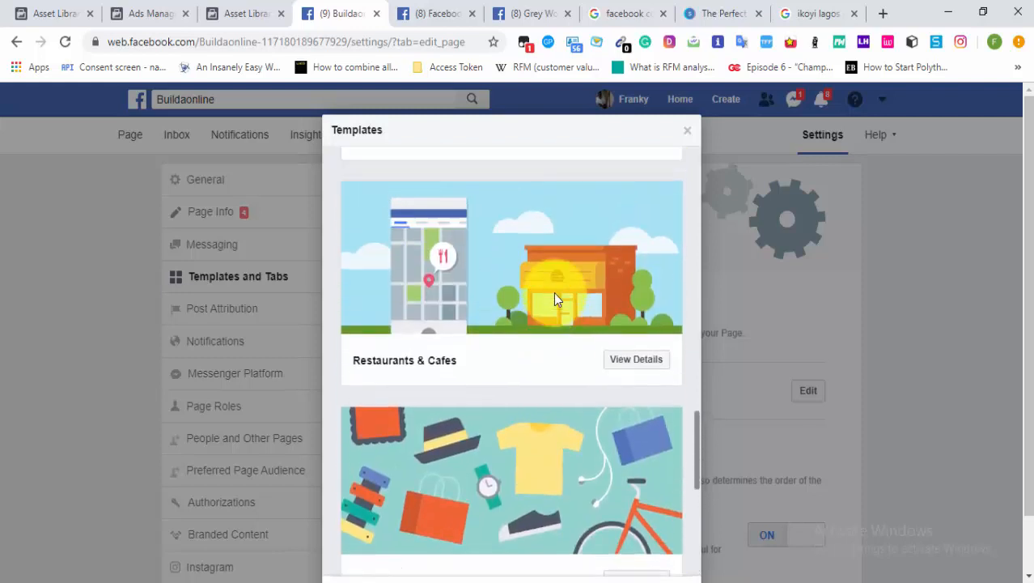
scroll(555, 298, "down", 2)
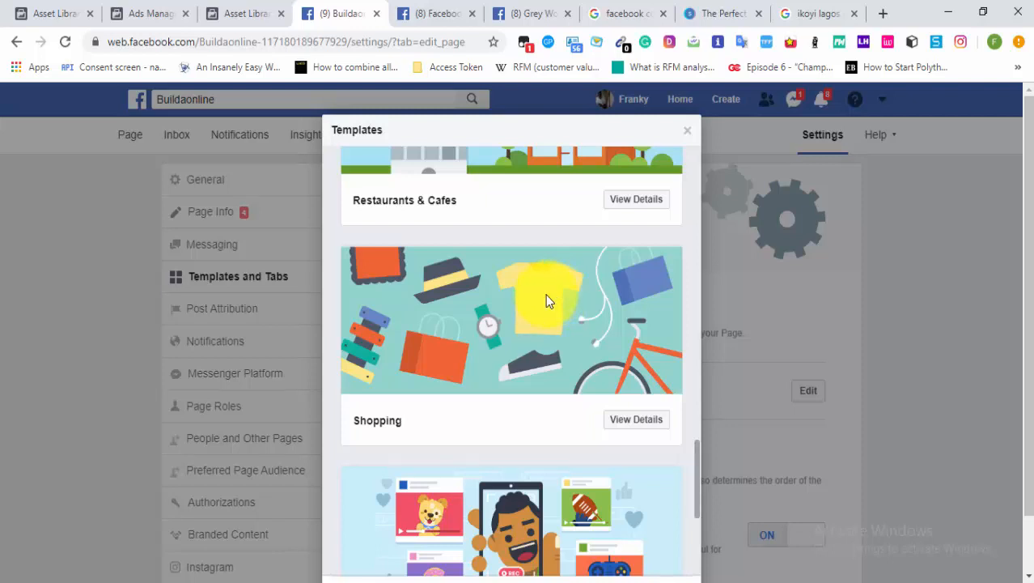
scroll(532, 300, "up", 5)
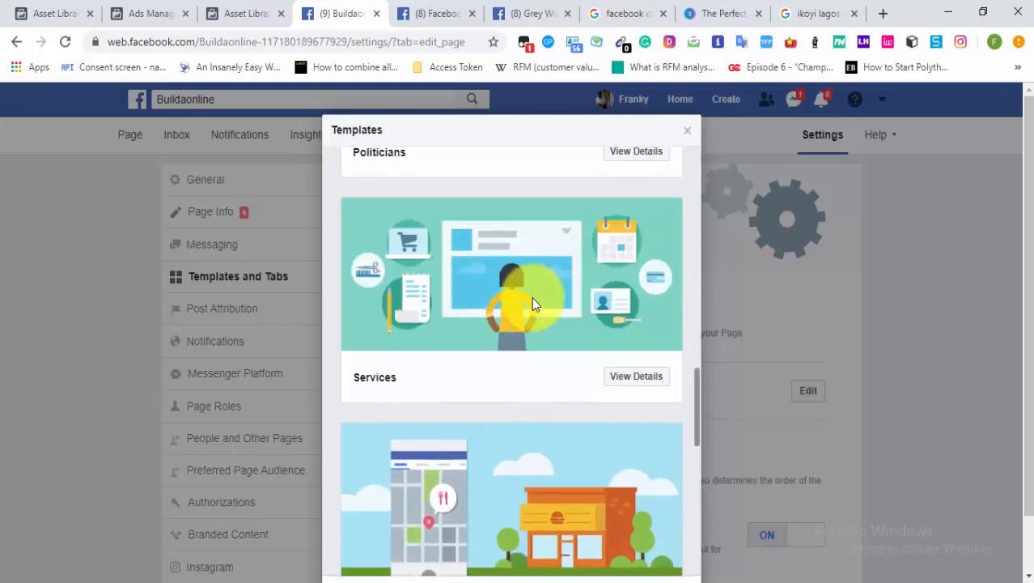
scroll(532, 303, "up", 2)
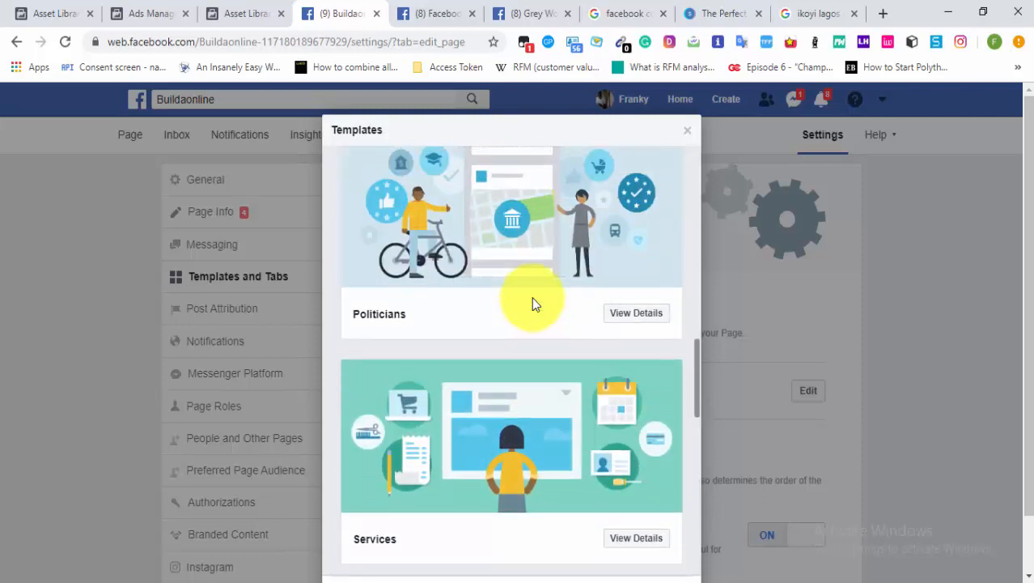
scroll(532, 304, "up", 10)
scroll(532, 303, "down", 2)
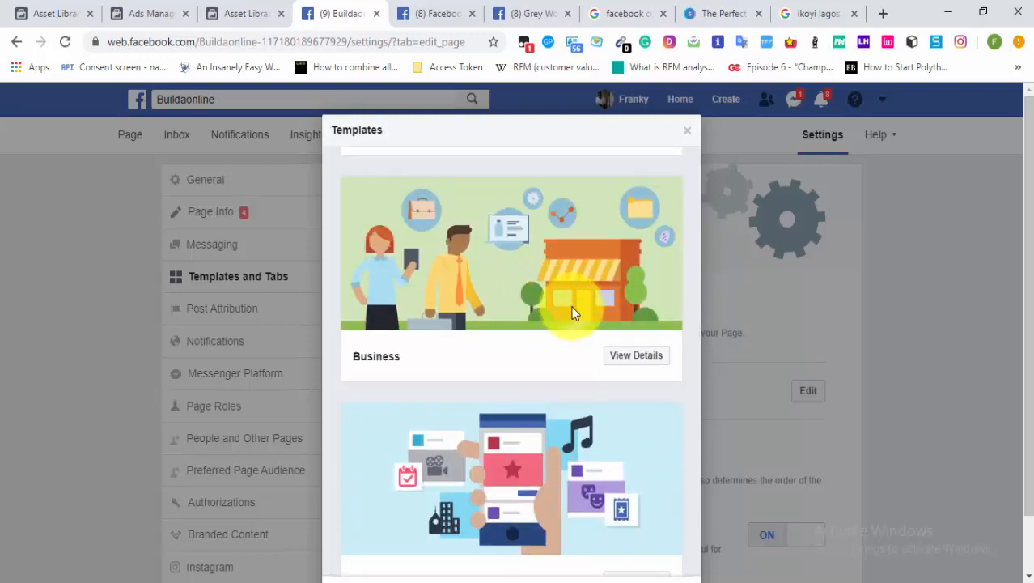
Step: View the Business template's details, then apply it to the Page and confirm the tab changes
left_click(625, 357)
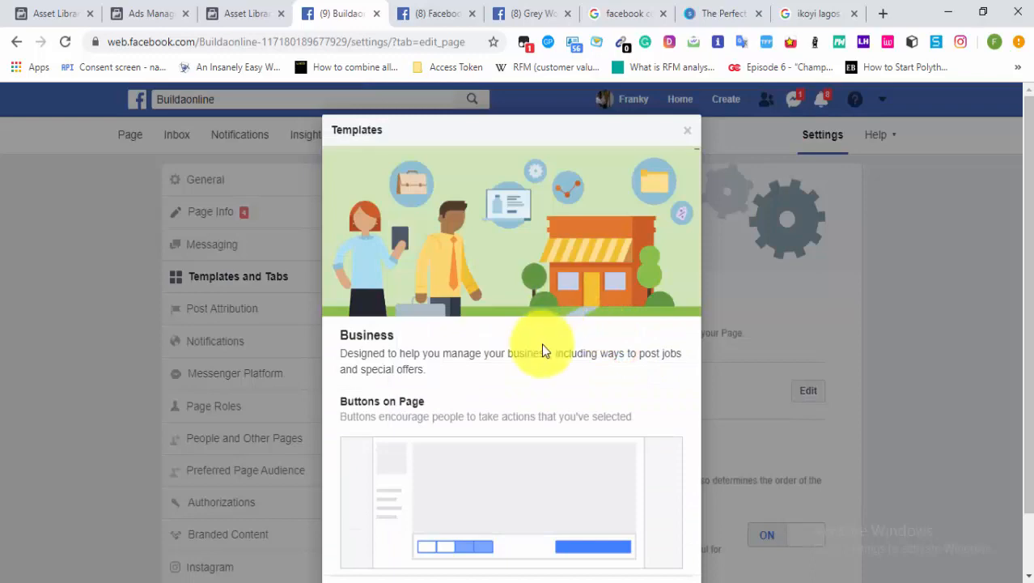
scroll(541, 343, "down", 10)
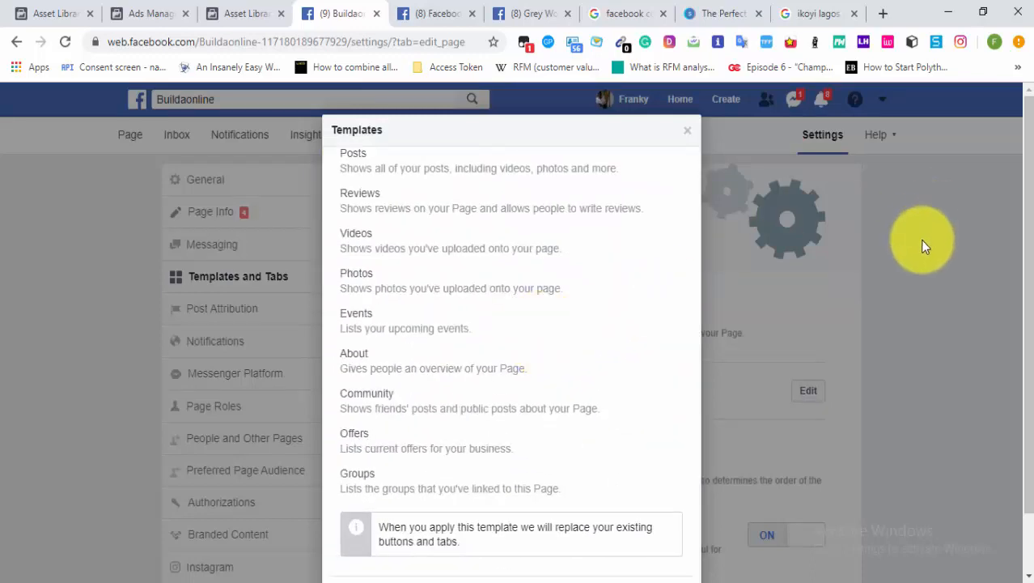
scroll(907, 259, "down", 1)
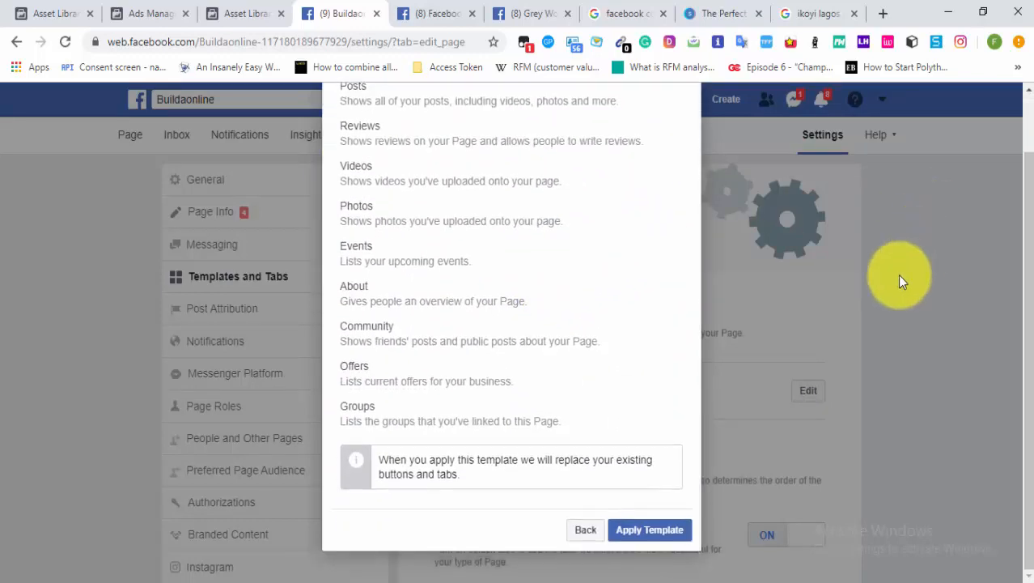
left_click(639, 538)
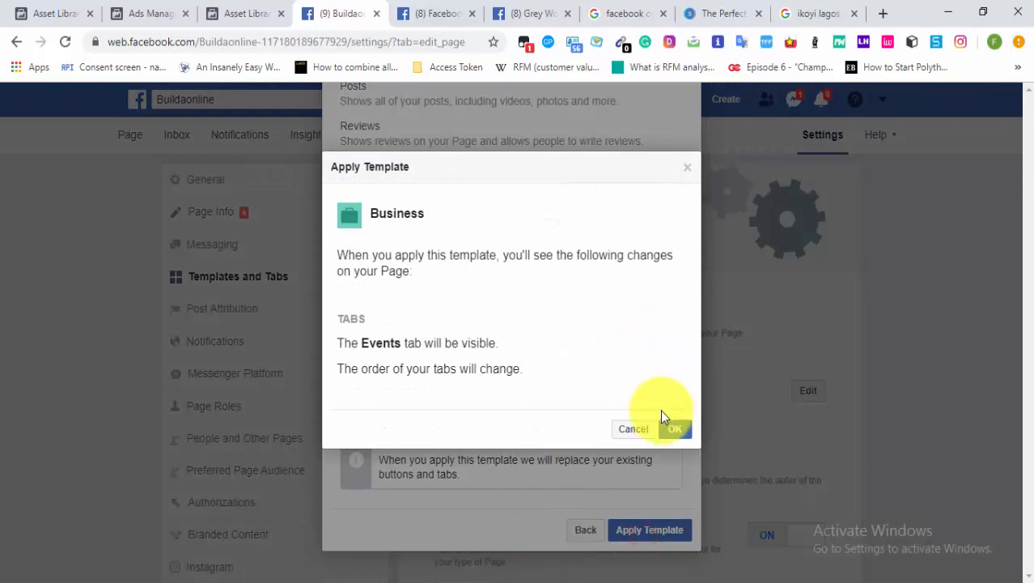
left_click(665, 429)
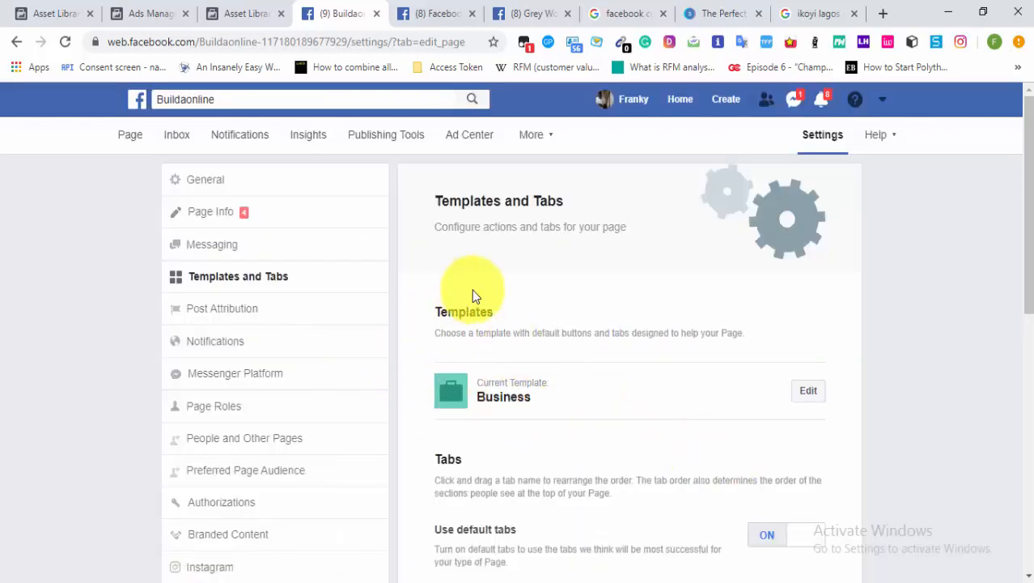
Step: Open the Page Info settings and fill in the description "we are playing around a real estate page", correcting the misspelled "around"
left_click(205, 219)
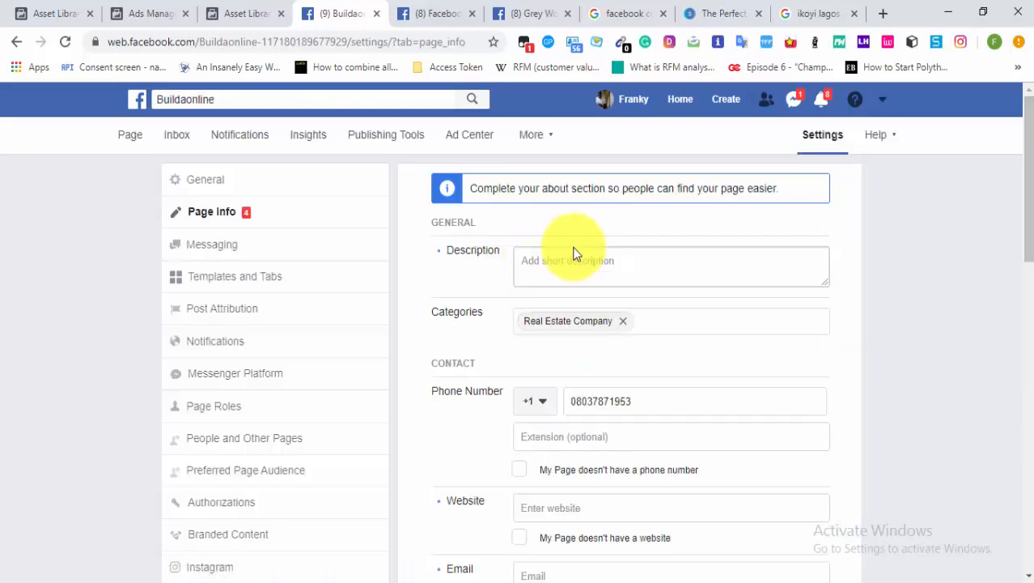
scroll(575, 246, "down", 1)
scroll(577, 238, "up", 1)
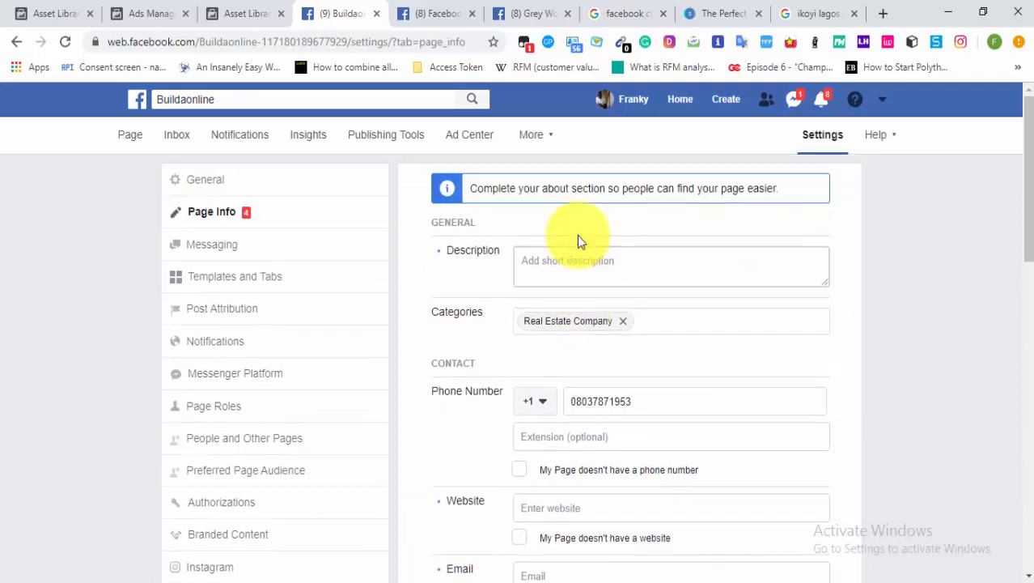
left_click(582, 250)
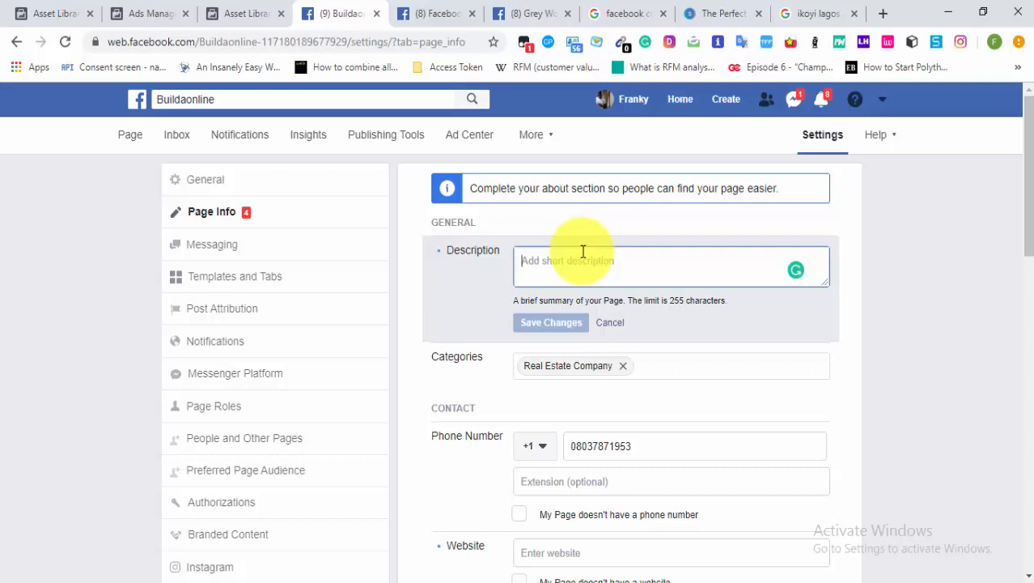
type("we a")
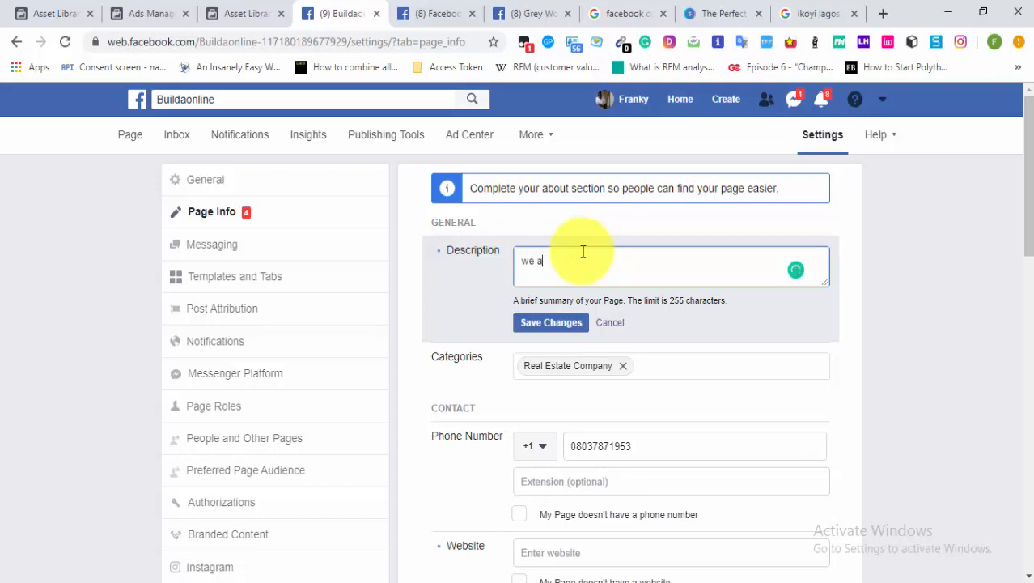
type("re play")
type("ing ")
type("an")
type("run")
type("d a ")
type("rea")
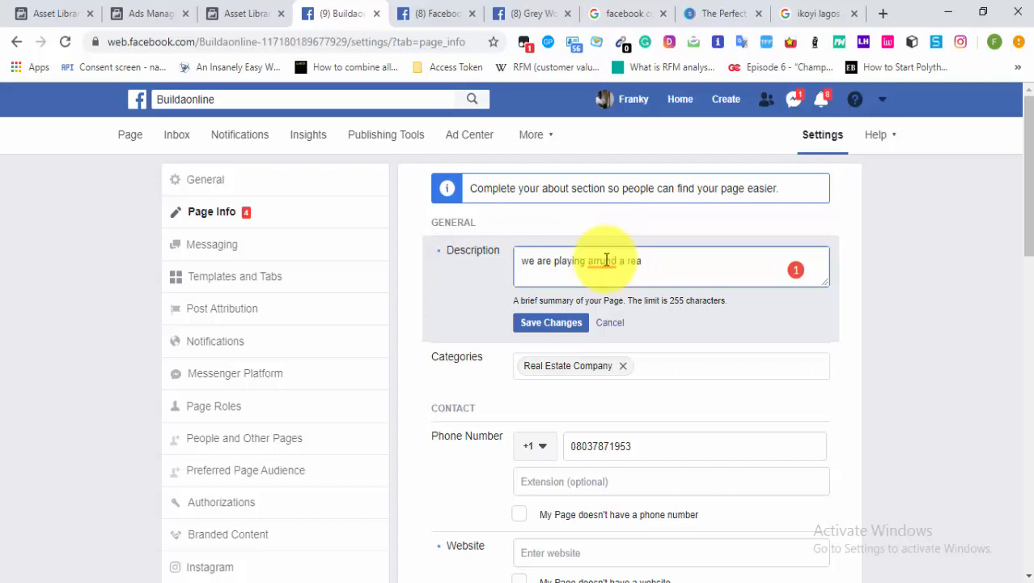
right_click(605, 262)
left_click(606, 262)
left_click(613, 286)
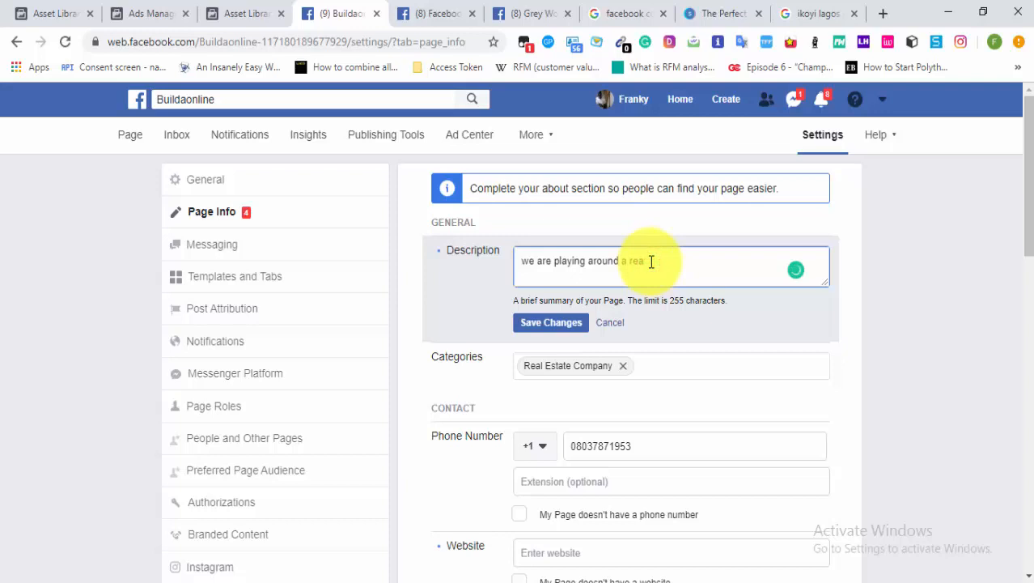
type("l estate page")
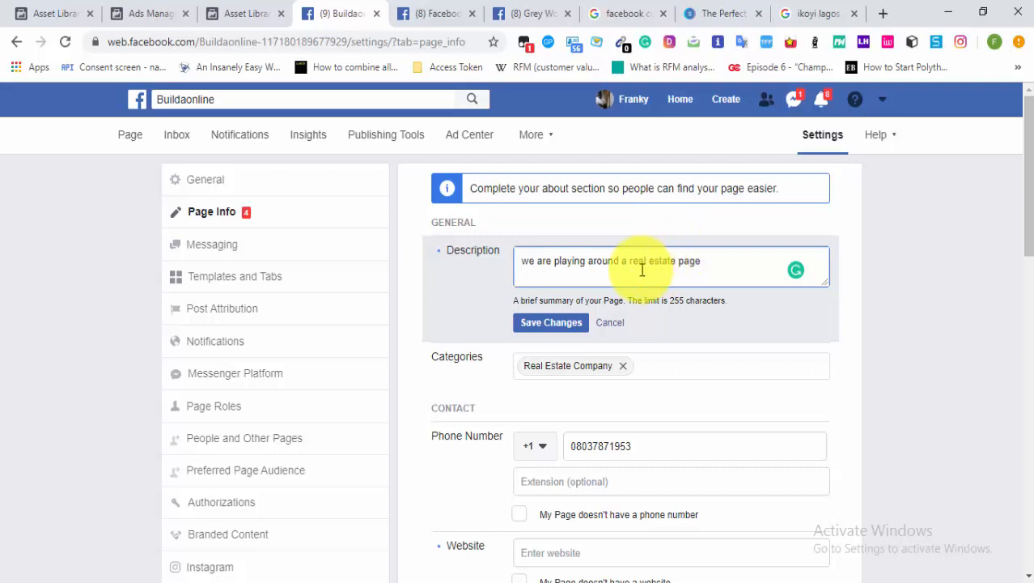
Step: Examine the other Page Info fields, from categories, website and email to address, service area, hours, impressum and price range
scroll(642, 269, "down", 1)
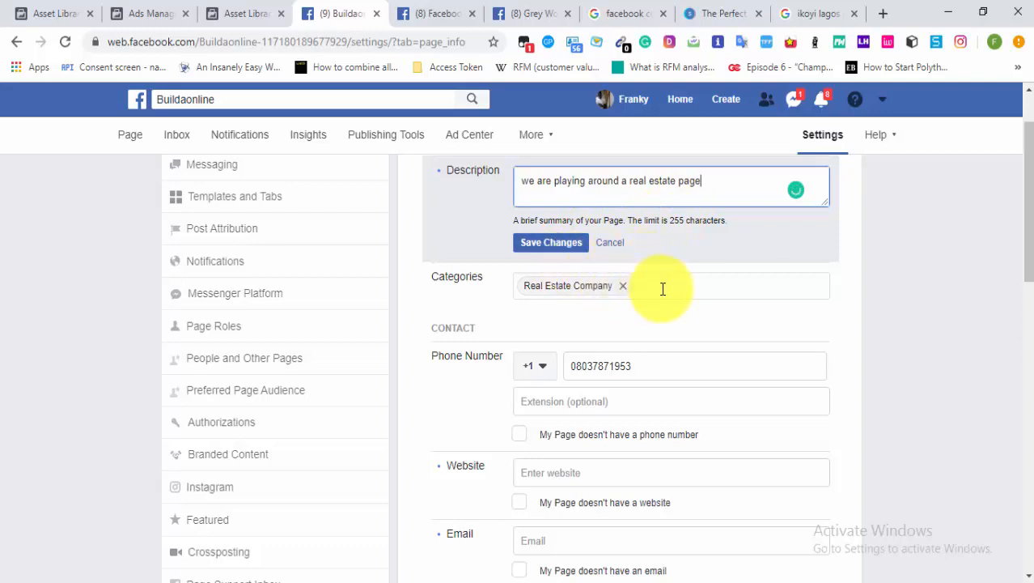
scroll(662, 289, "down", 2)
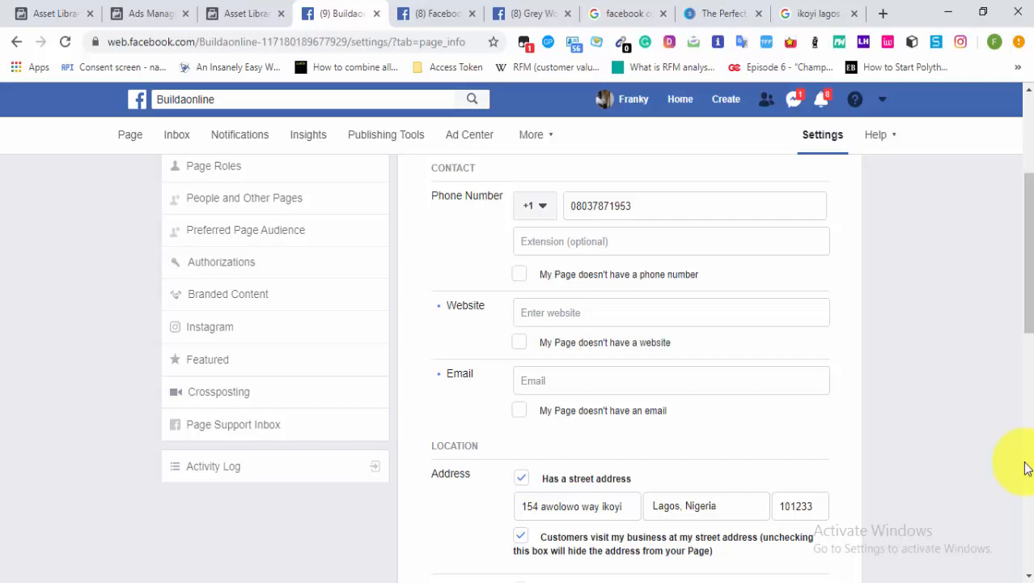
left_click(566, 313)
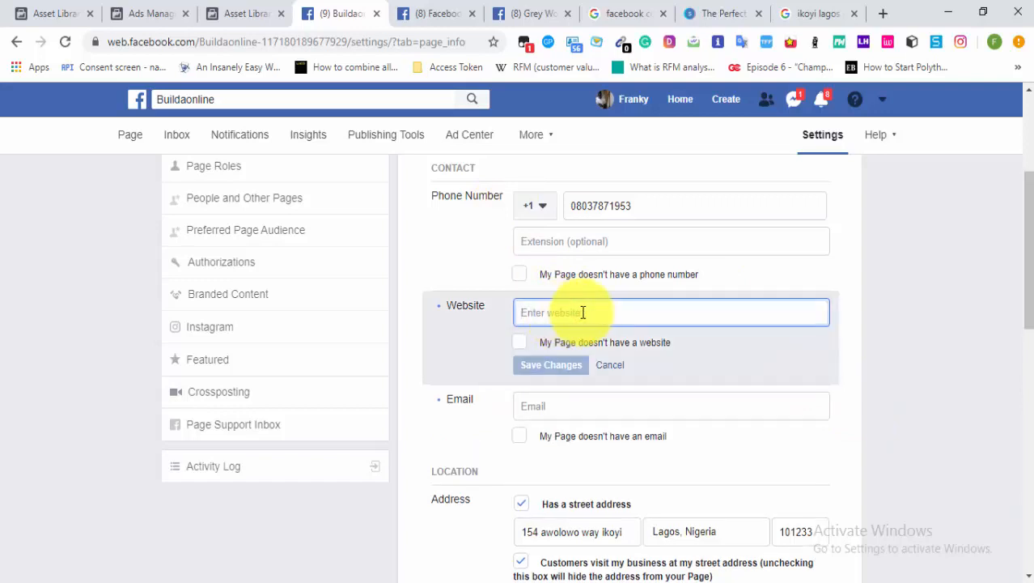
left_click(557, 405)
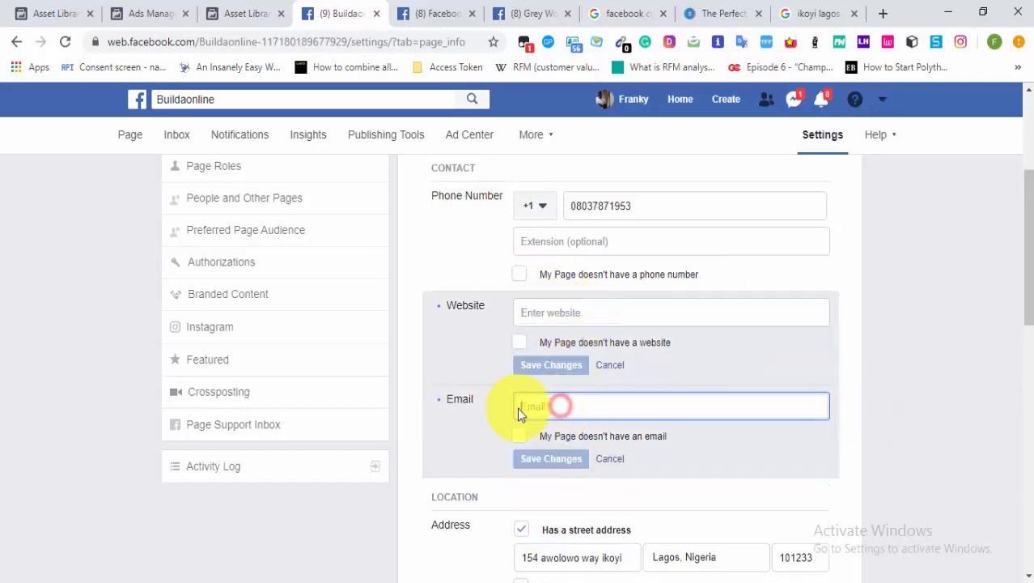
scroll(556, 415, "down", 5)
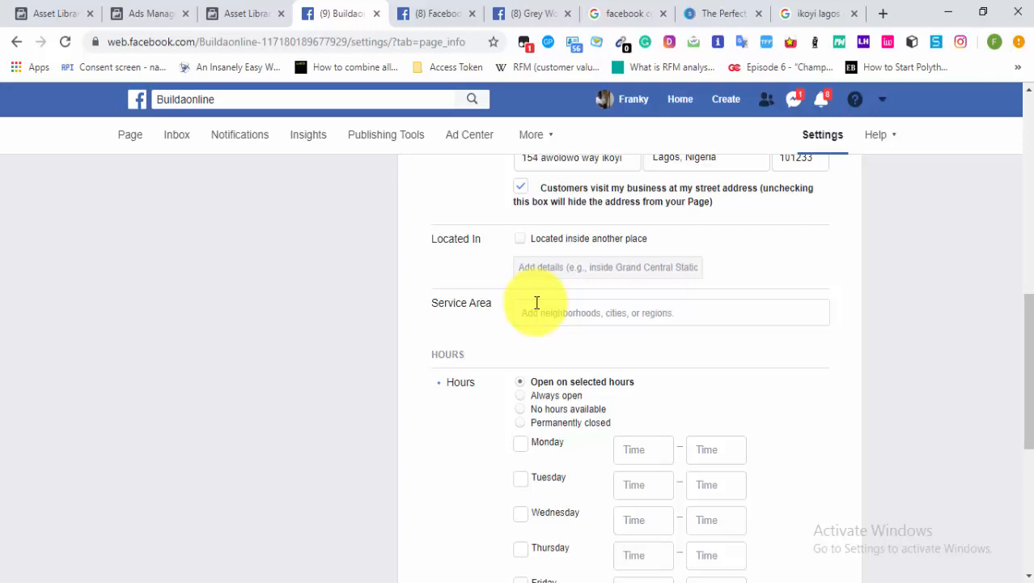
scroll(537, 306, "down", 2)
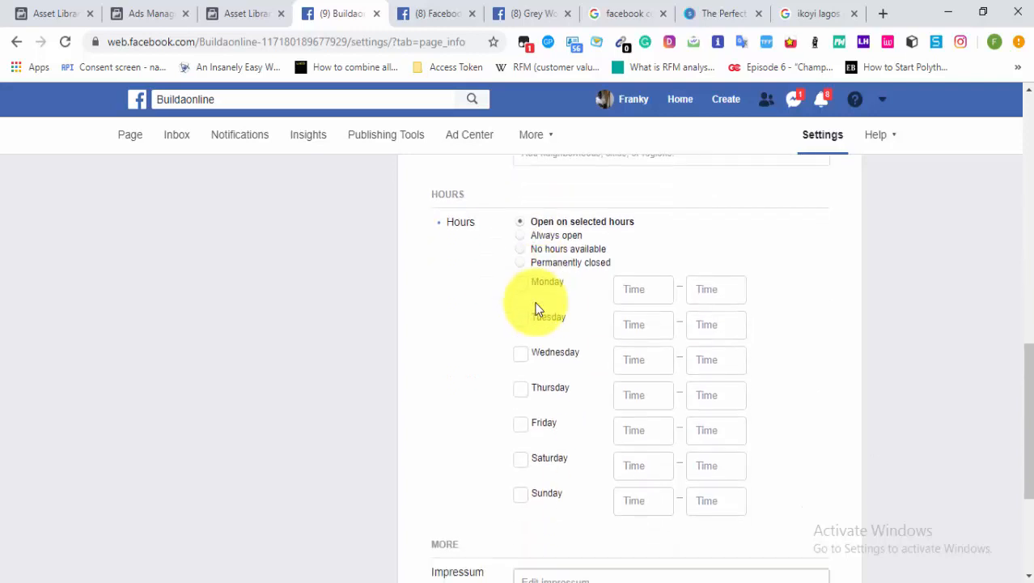
scroll(537, 308, "down", 2)
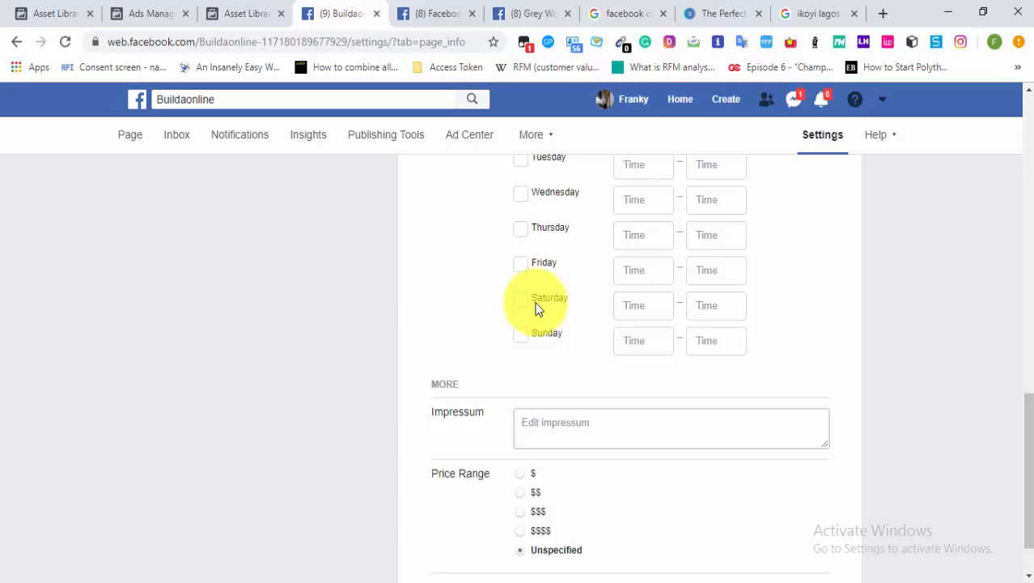
scroll(537, 308, "down", 1)
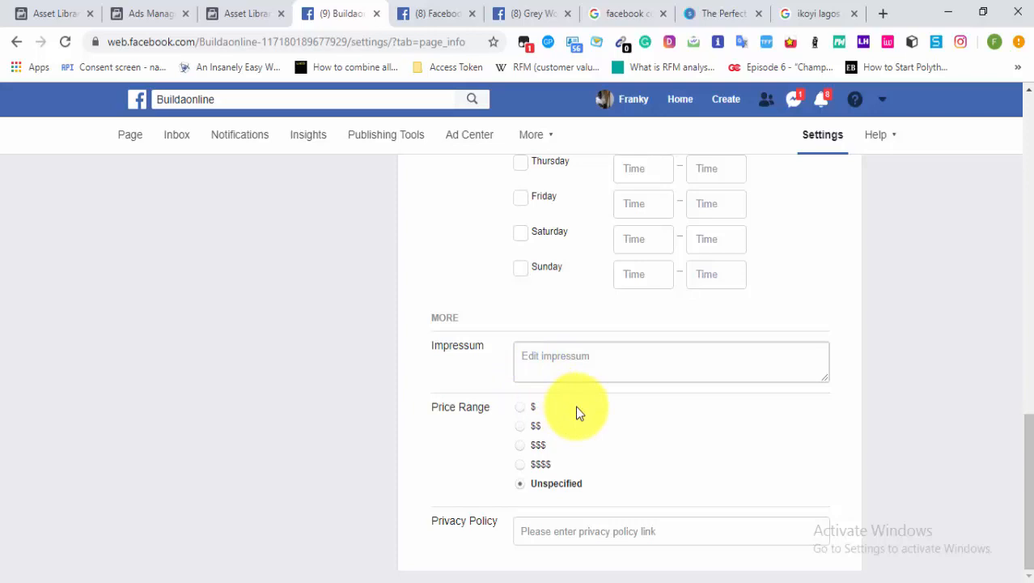
Step: Select $$$$ as the Page's price range after trying the $$ option
left_click(521, 430)
left_click(523, 427)
scroll(571, 429, "down", 1)
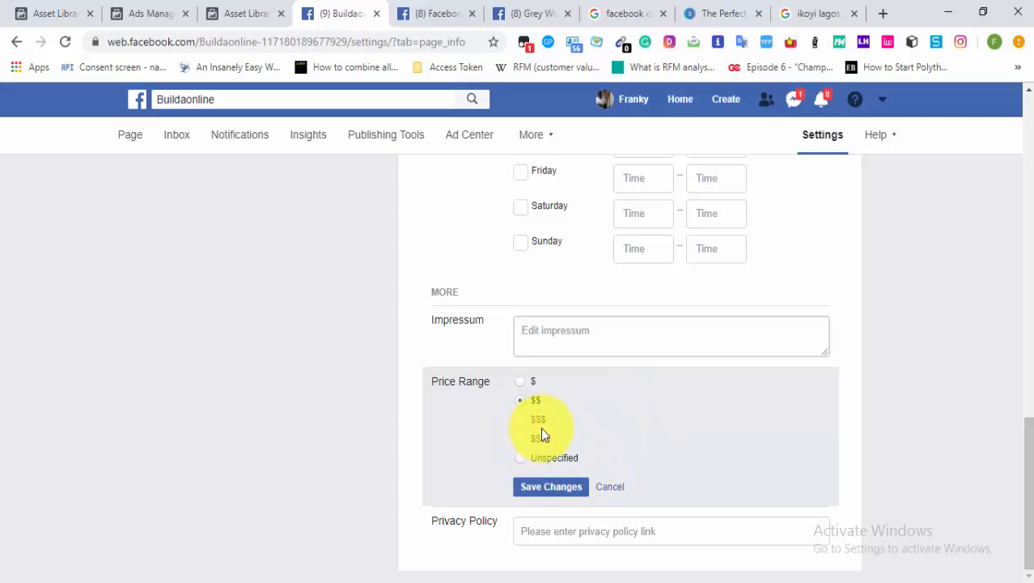
left_click(518, 439)
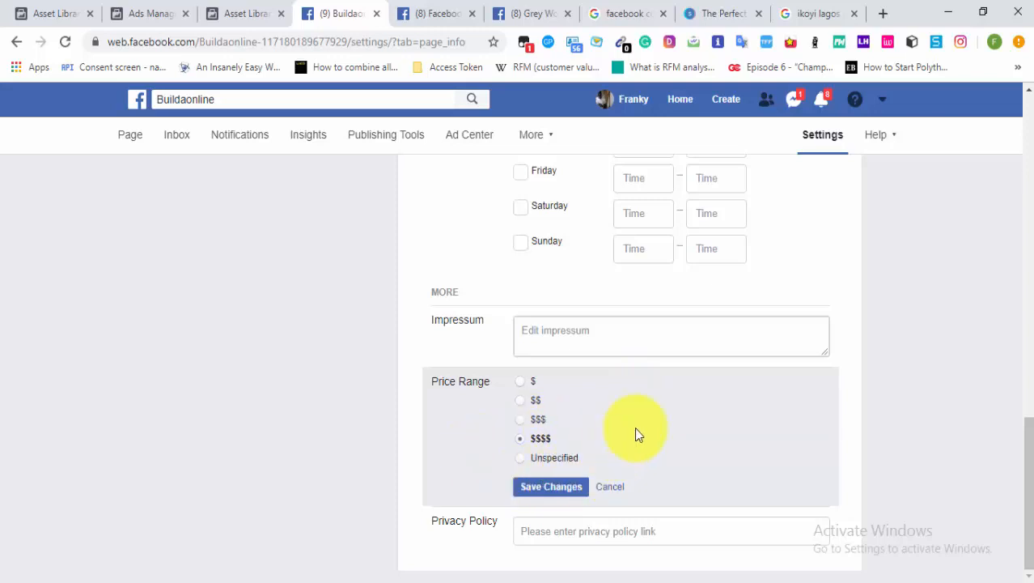
Step: Look back over the Page Info form, then open Page Roles and review the role assignment and existing roles sections
scroll(636, 435, "up", 6)
scroll(636, 434, "down", 4)
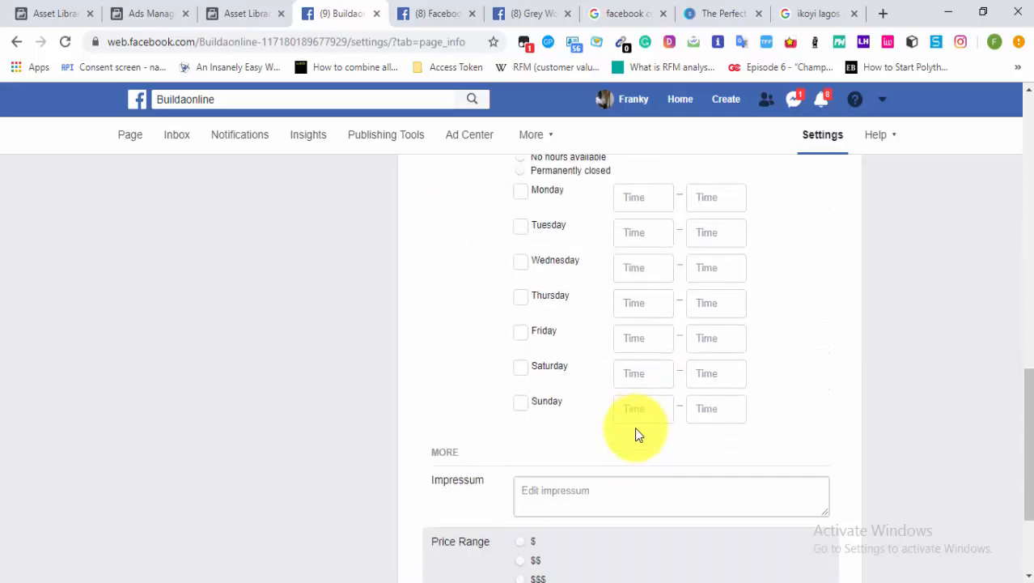
scroll(636, 435, "up", 2)
scroll(636, 435, "up", 4)
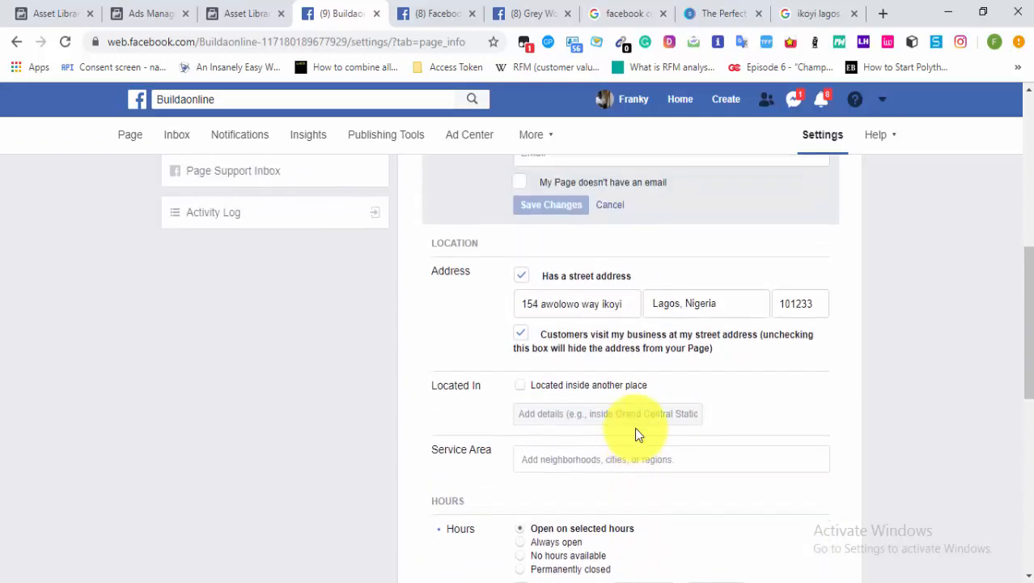
scroll(636, 435, "up", 5)
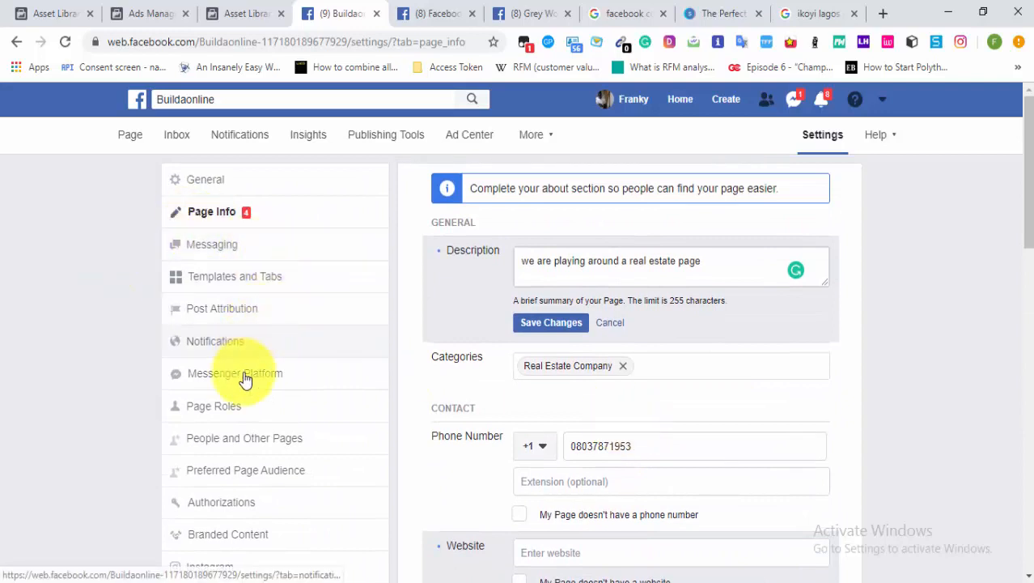
left_click(278, 414)
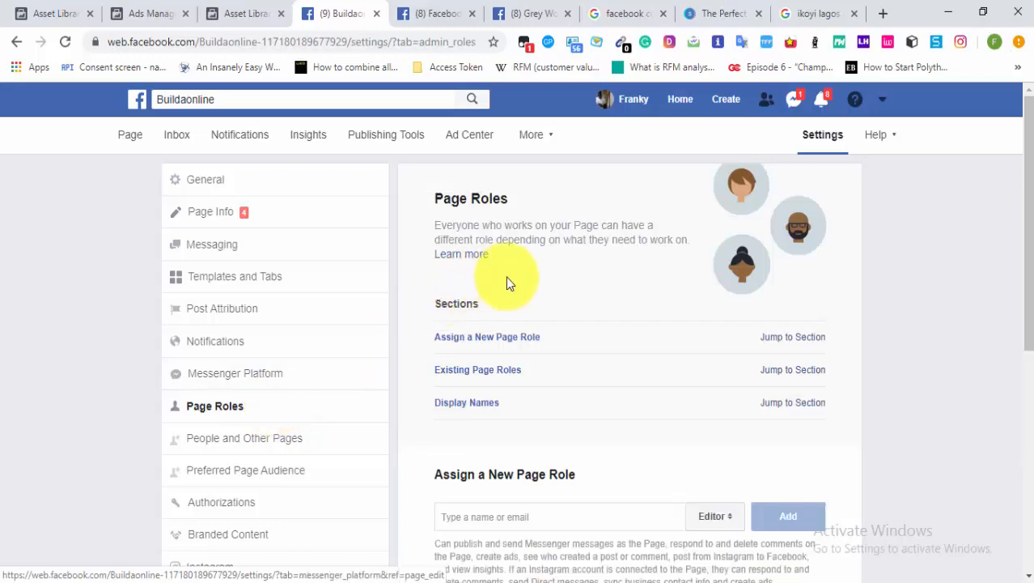
scroll(541, 291, "down", 5)
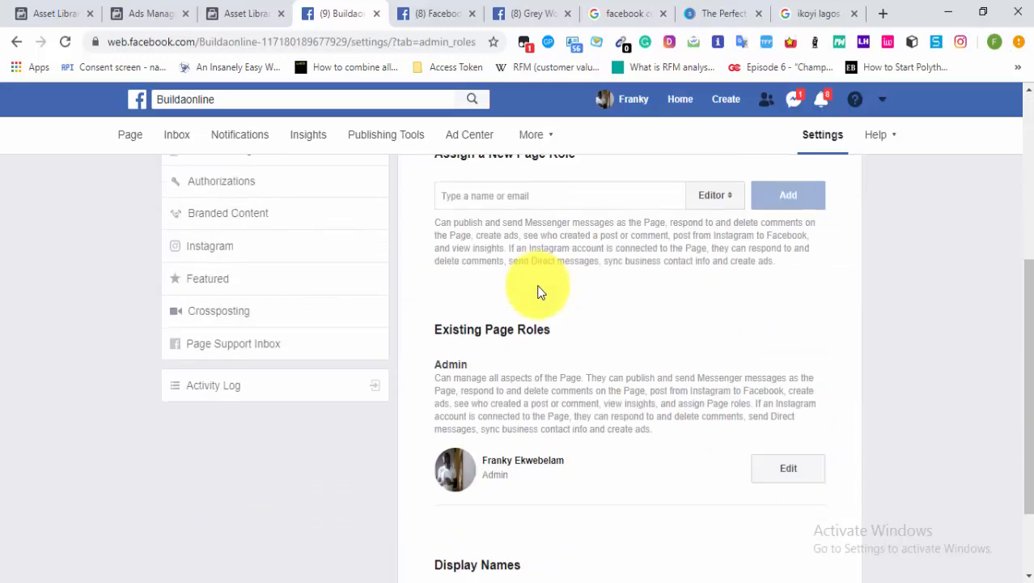
scroll(538, 289, "down", 1)
scroll(538, 288, "up", 6)
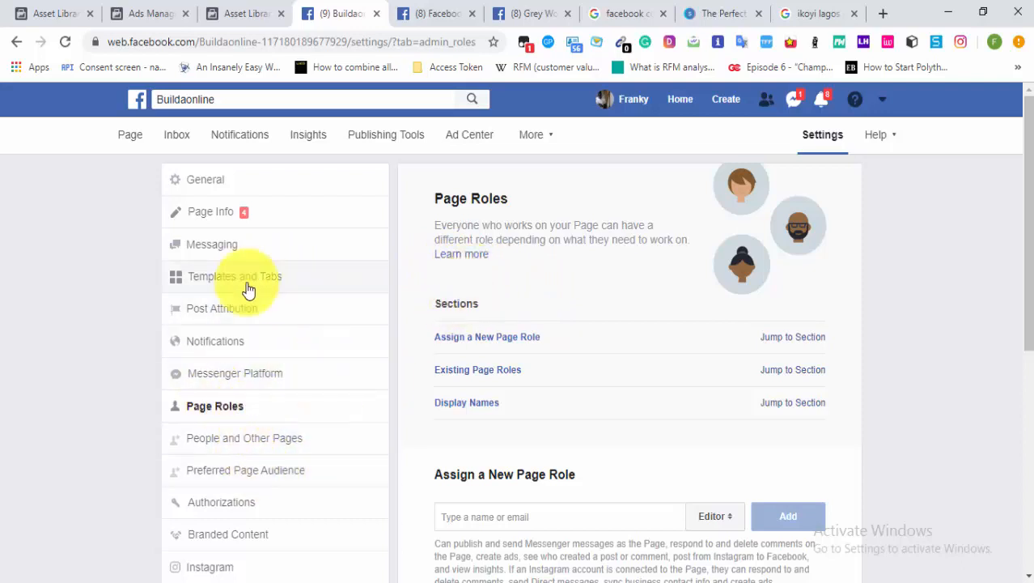
Step: Open the Page's Messaging settings and review the general, Response Assistant and Appointment Messaging options
left_click(233, 244)
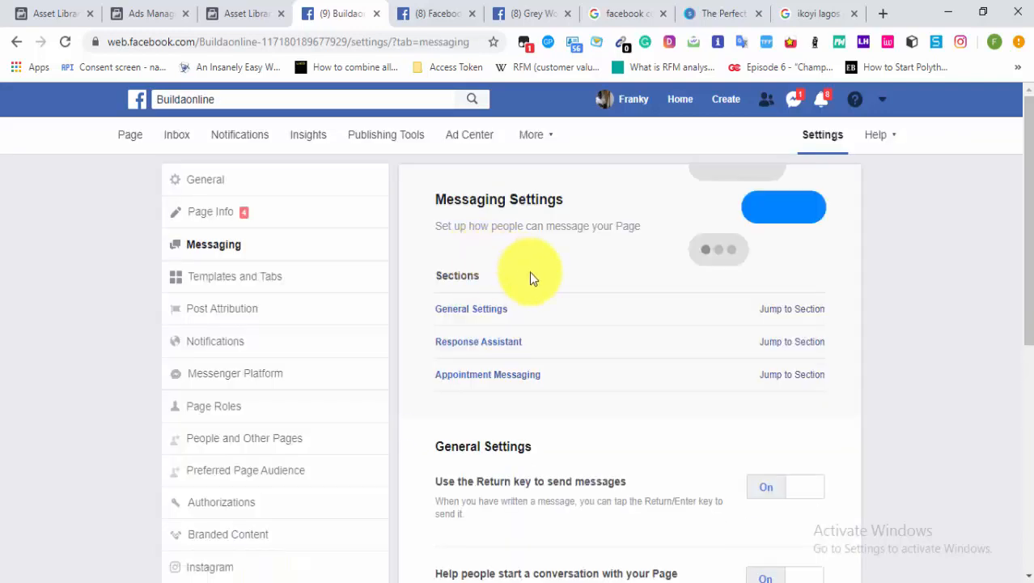
scroll(530, 274, "down", 4)
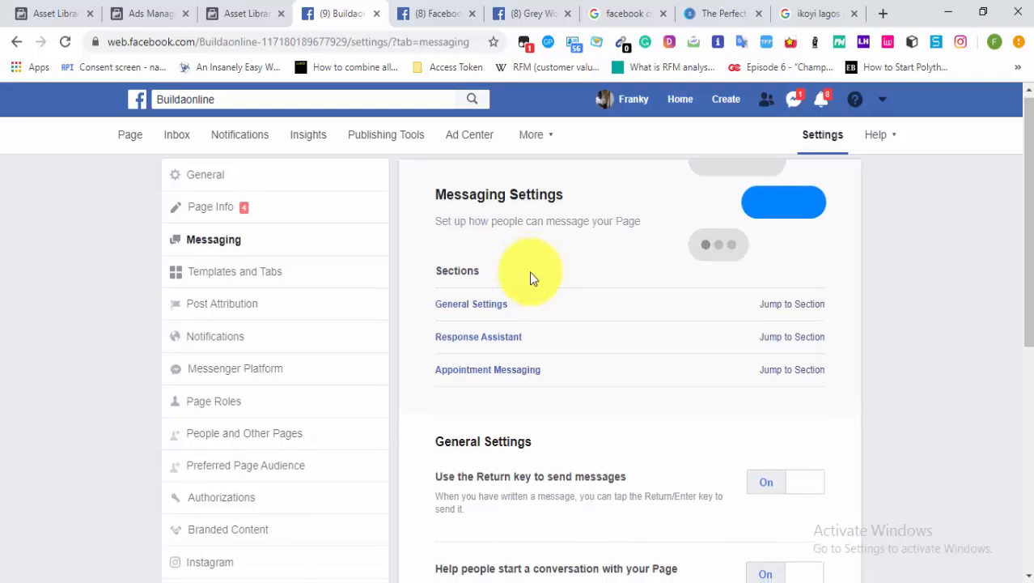
scroll(530, 272, "down", 2)
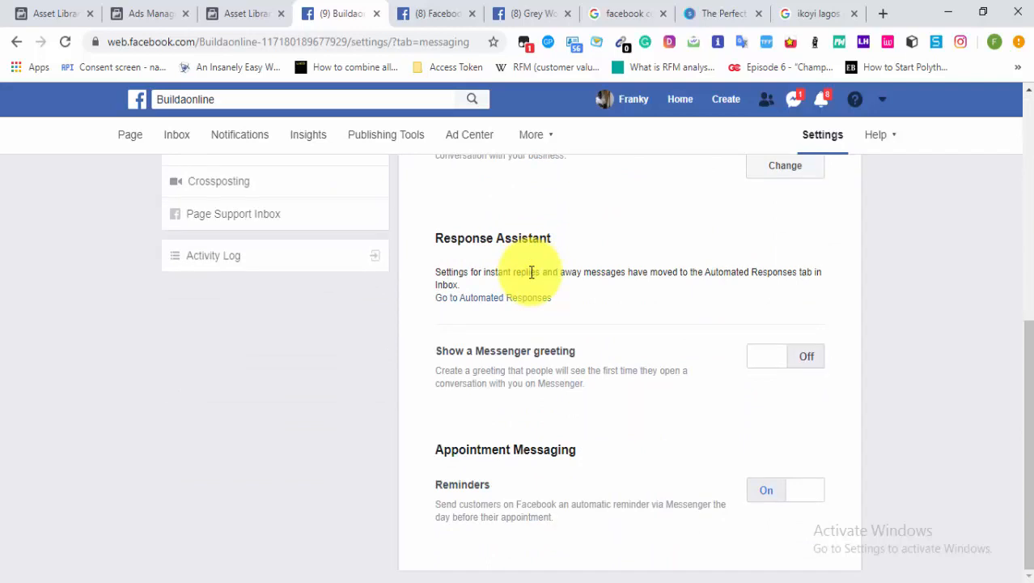
scroll(531, 312, "up", 3)
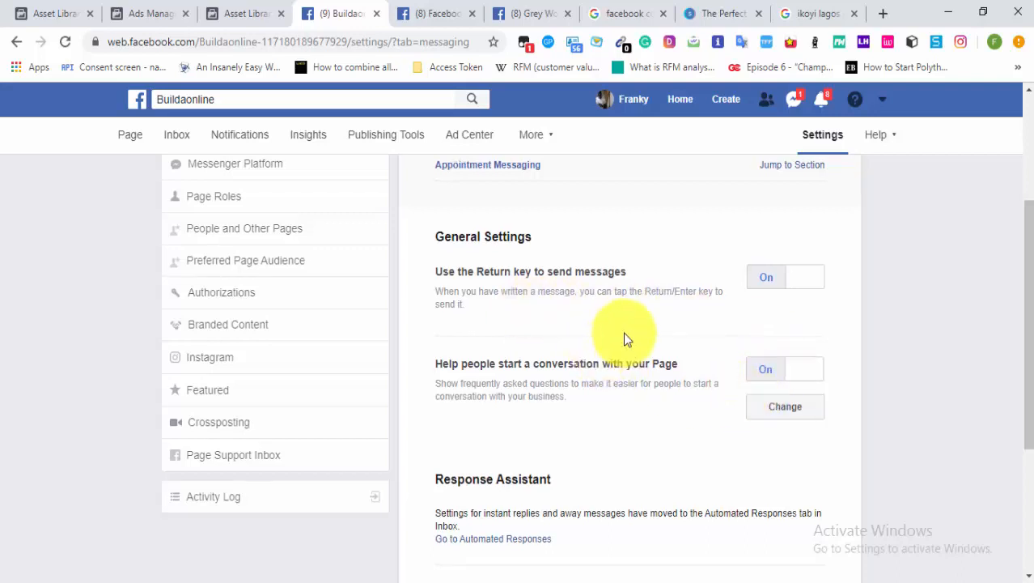
scroll(624, 334, "up", 3)
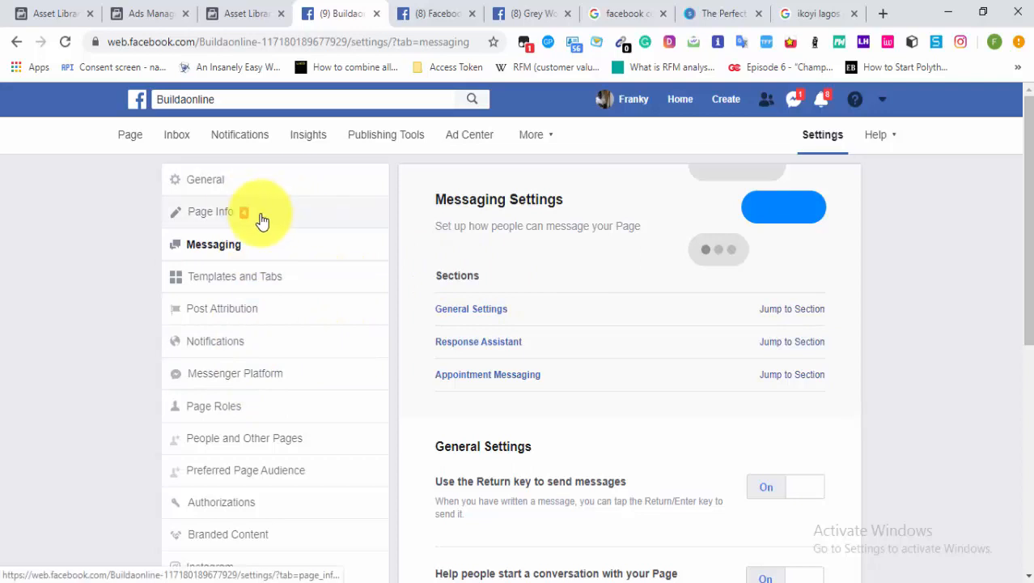
Step: Open the Page's Instagram settings to view the account connection option
scroll(285, 370, "down", 1)
scroll(285, 370, "down", 3)
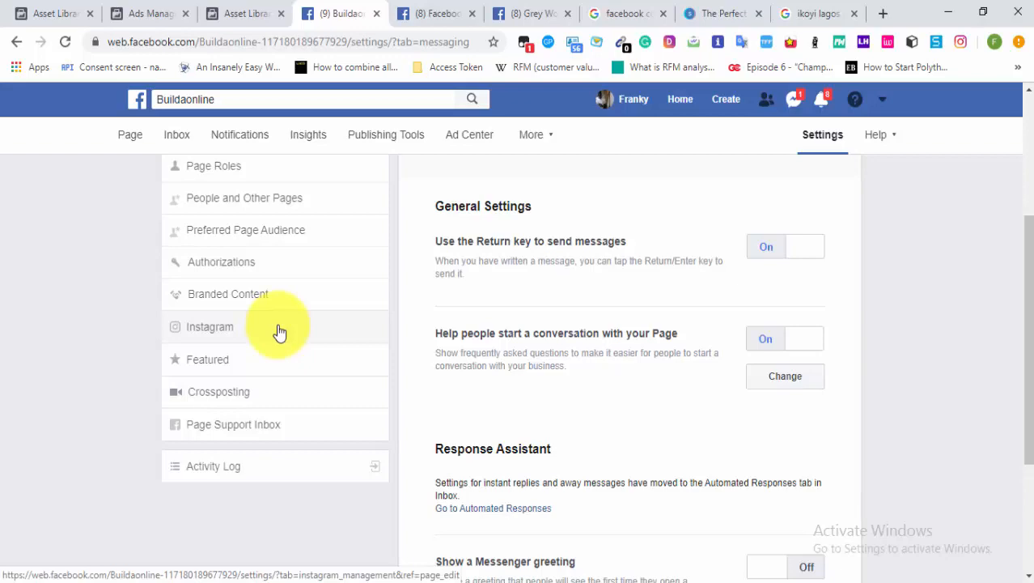
left_click(277, 328)
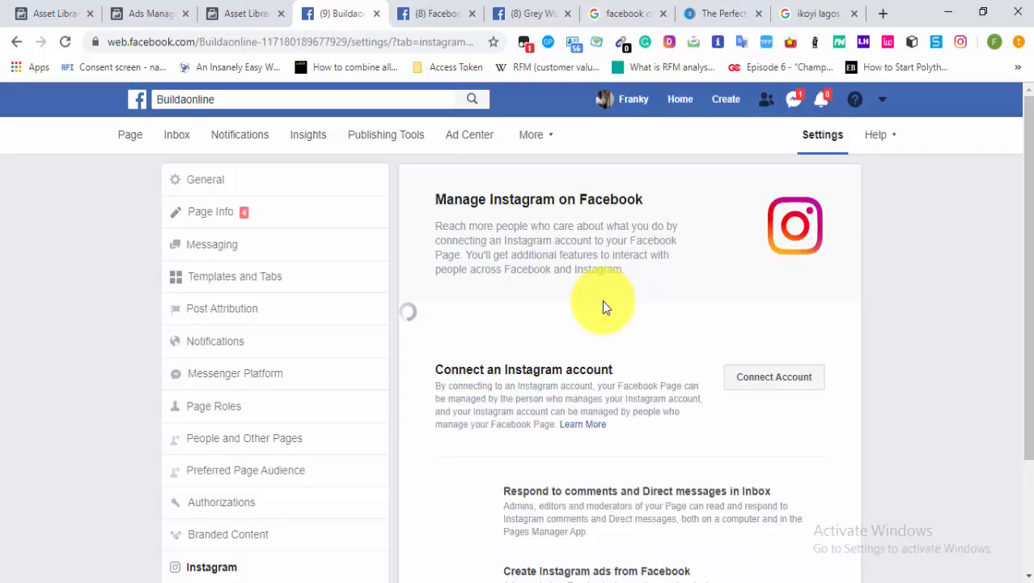
Step: Look over the Instagram settings, then open the Page's General settings and review the full list of options
scroll(603, 306, "down", 3)
scroll(602, 306, "up", 3)
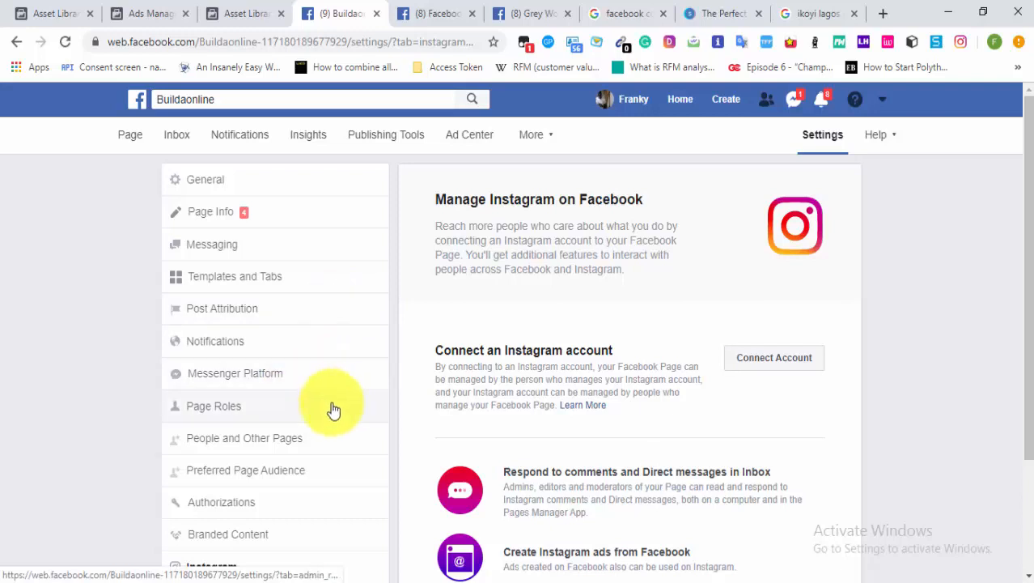
left_click(284, 183)
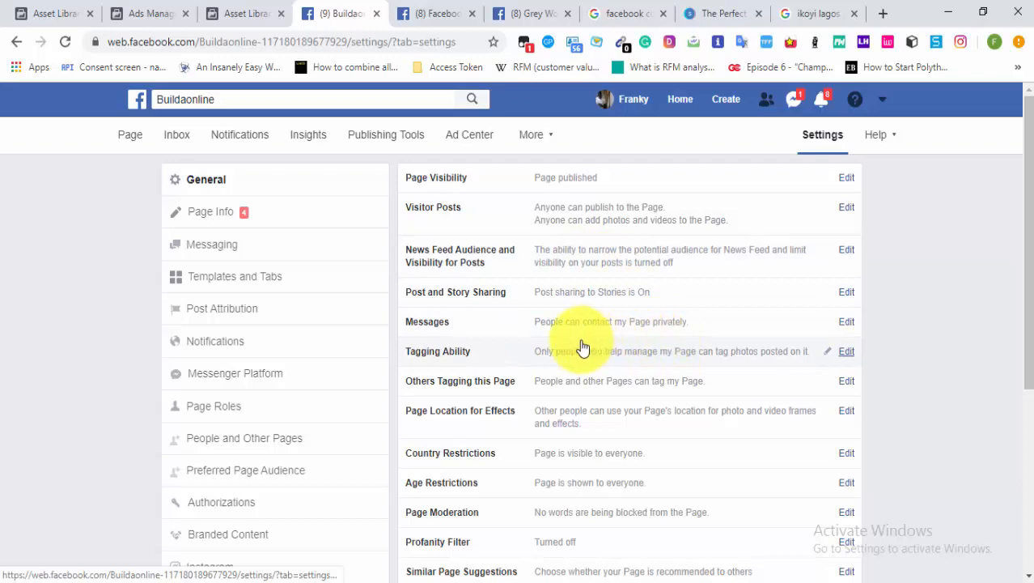
scroll(583, 348, "down", 4)
scroll(582, 347, "up", 4)
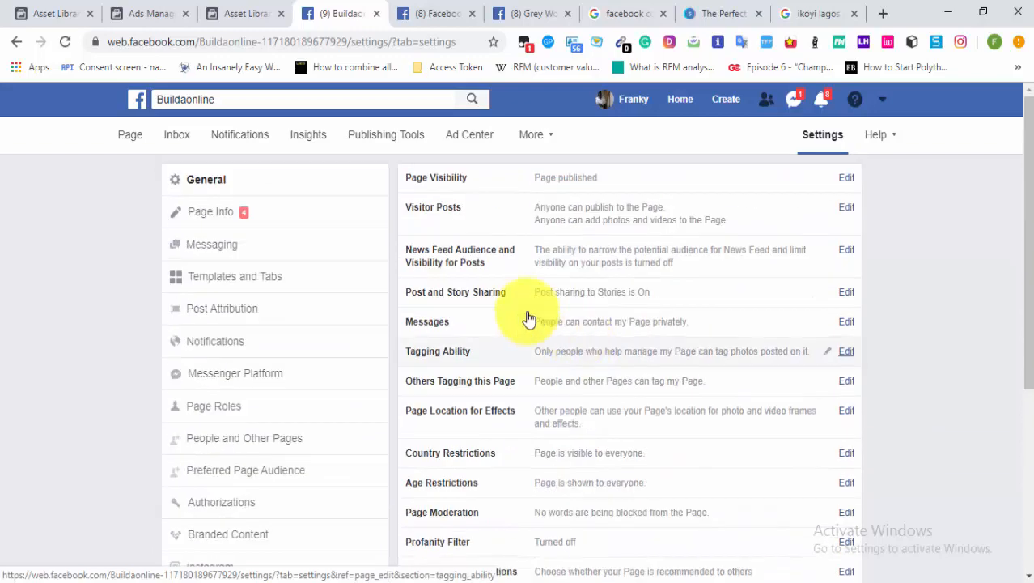
scroll(289, 265, "down", 4)
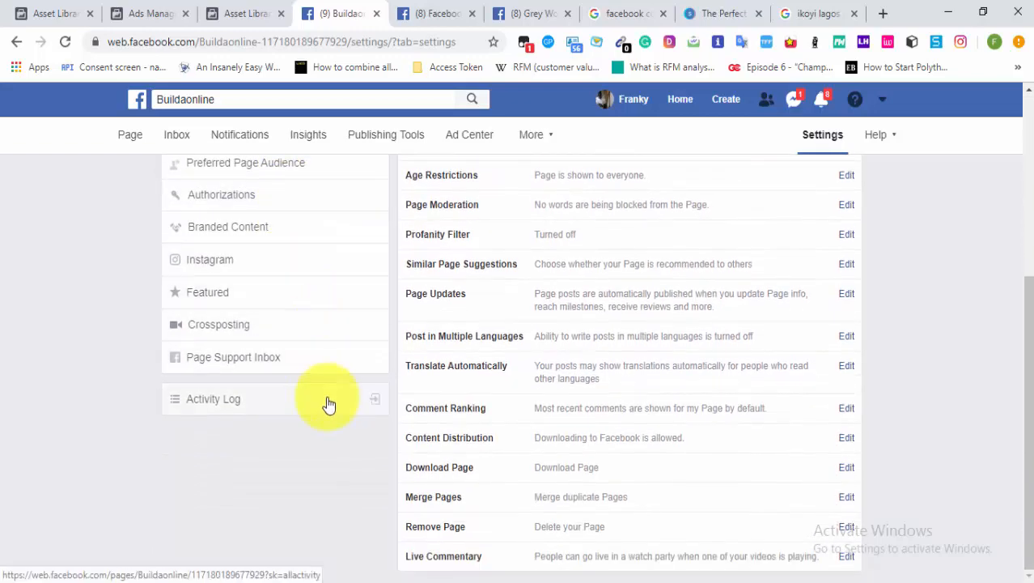
scroll(350, 186, "up", 4)
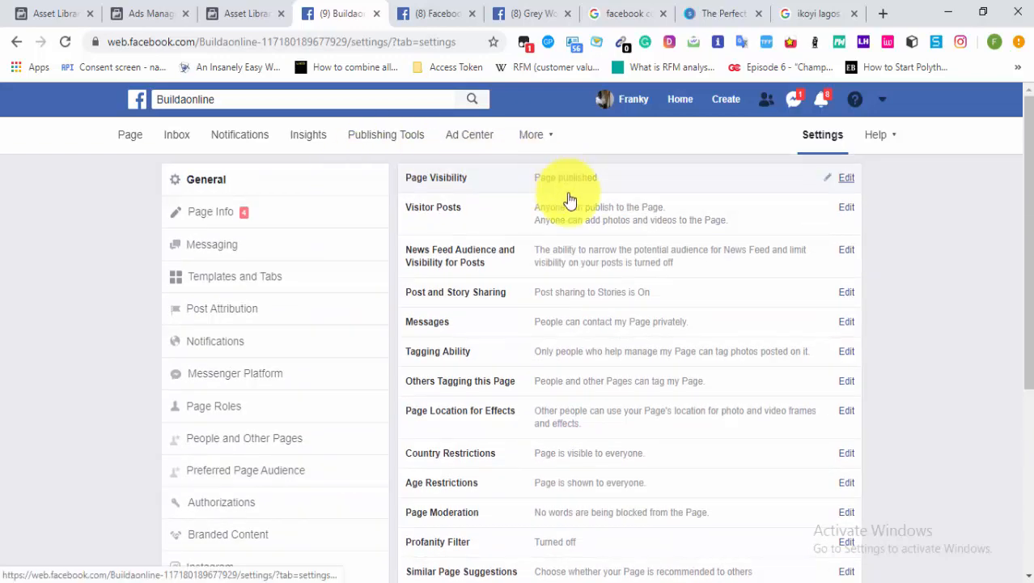
Step: Open the Templates and Tabs settings and review the current template, the default tabs option and the list of Page tabs
left_click(267, 277)
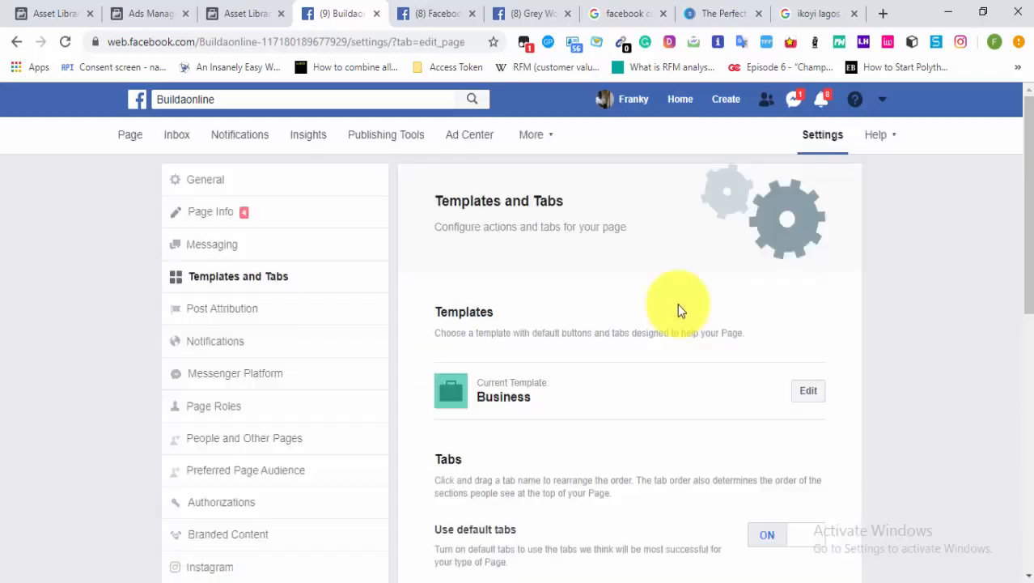
scroll(676, 303, "down", 6)
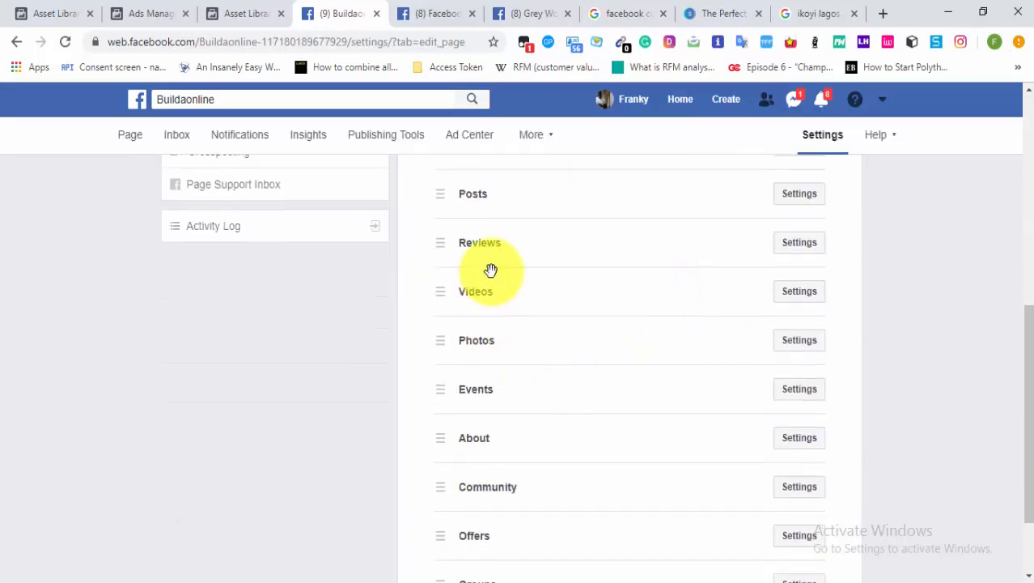
scroll(491, 269, "down", 1)
scroll(493, 269, "up", 4)
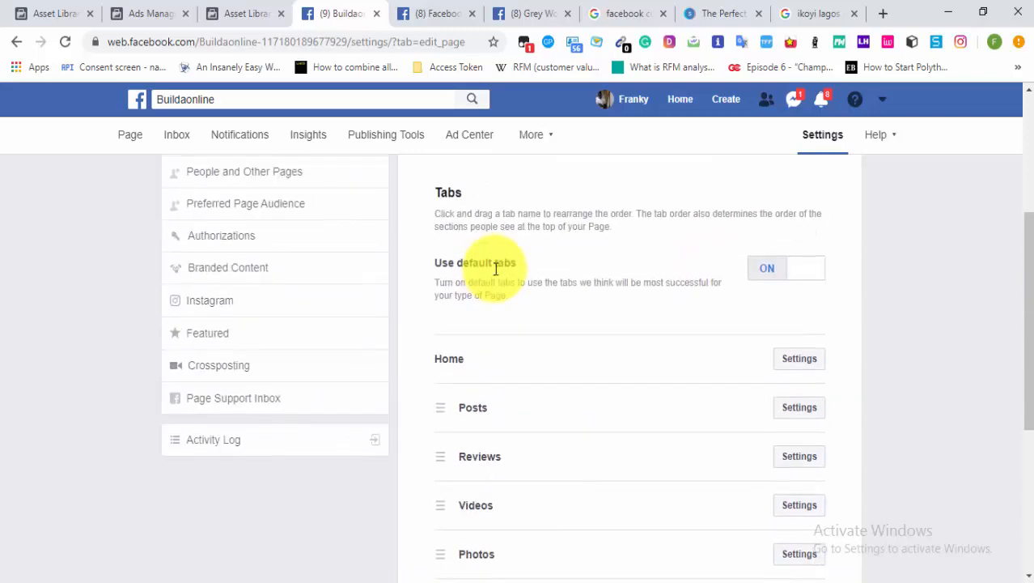
scroll(494, 267, "down", 3)
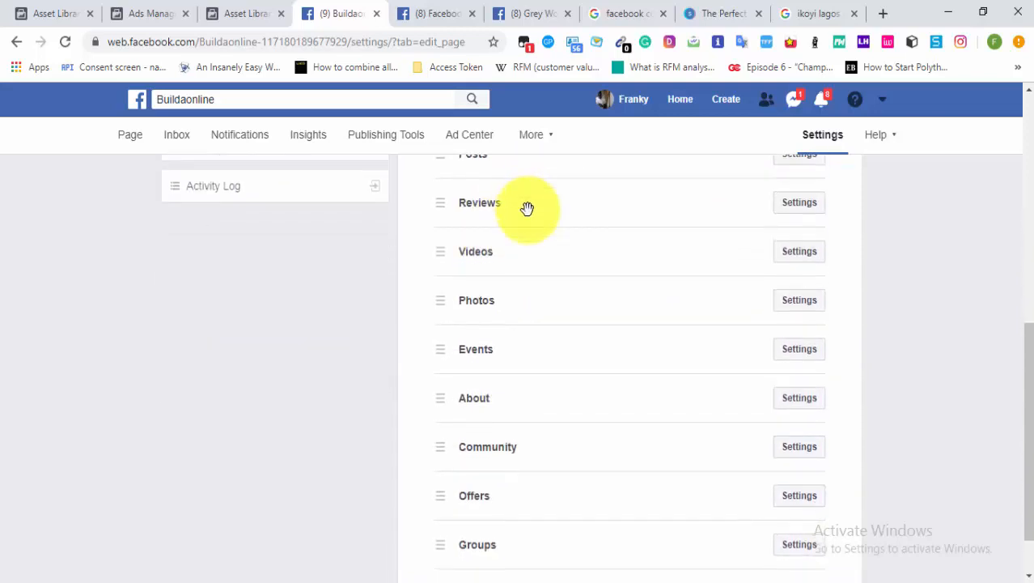
scroll(527, 209, "down", 1)
scroll(527, 215, "up", 2)
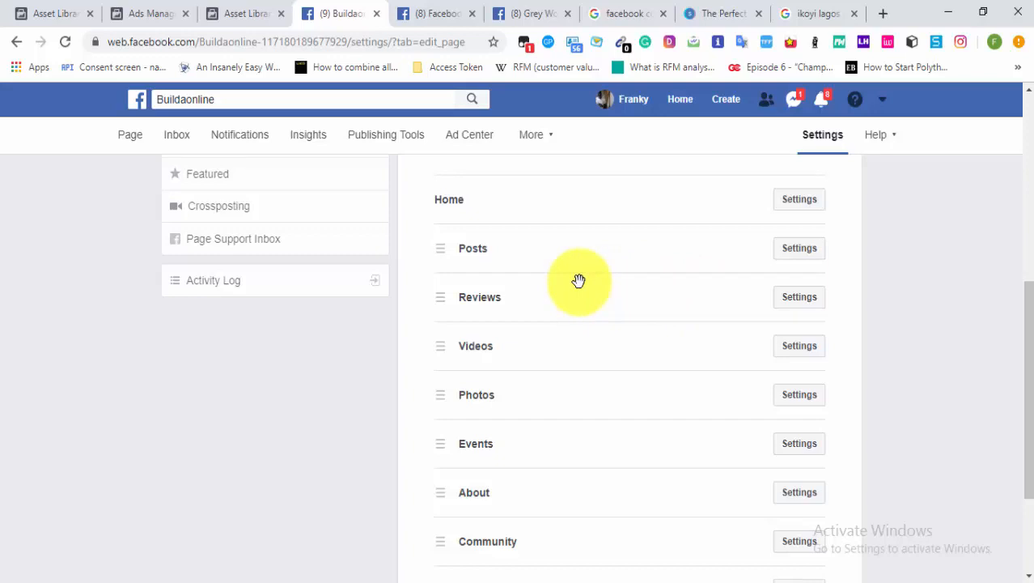
scroll(579, 280, "down", 2)
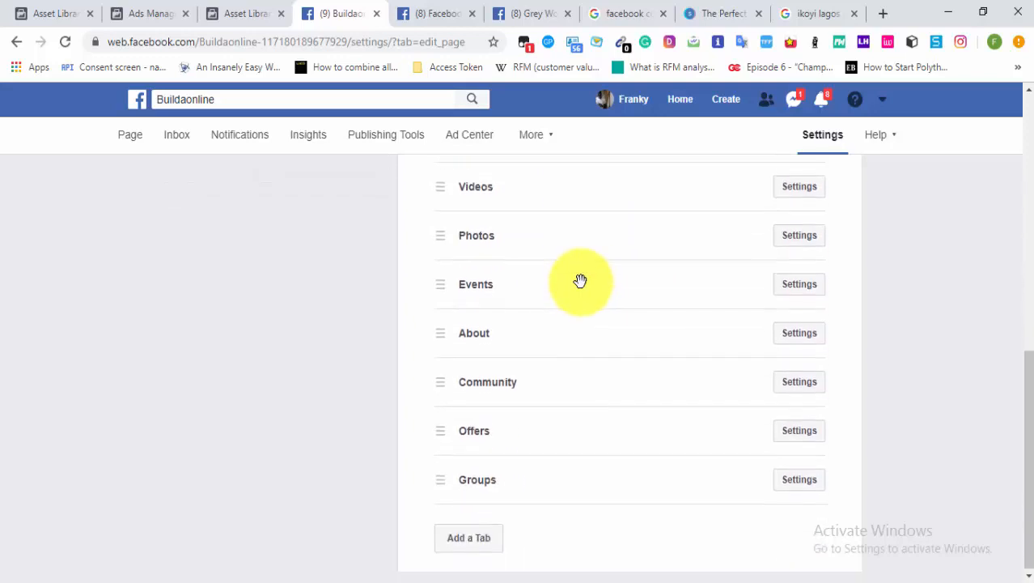
scroll(580, 280, "up", 2)
scroll(580, 280, "up", 2)
scroll(580, 280, "down", 4)
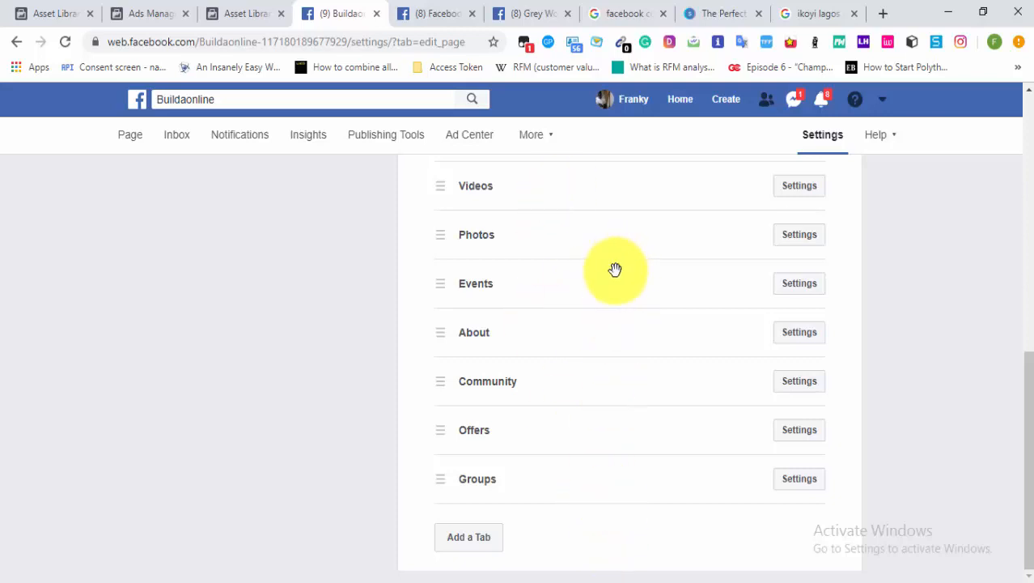
scroll(616, 270, "up", 10)
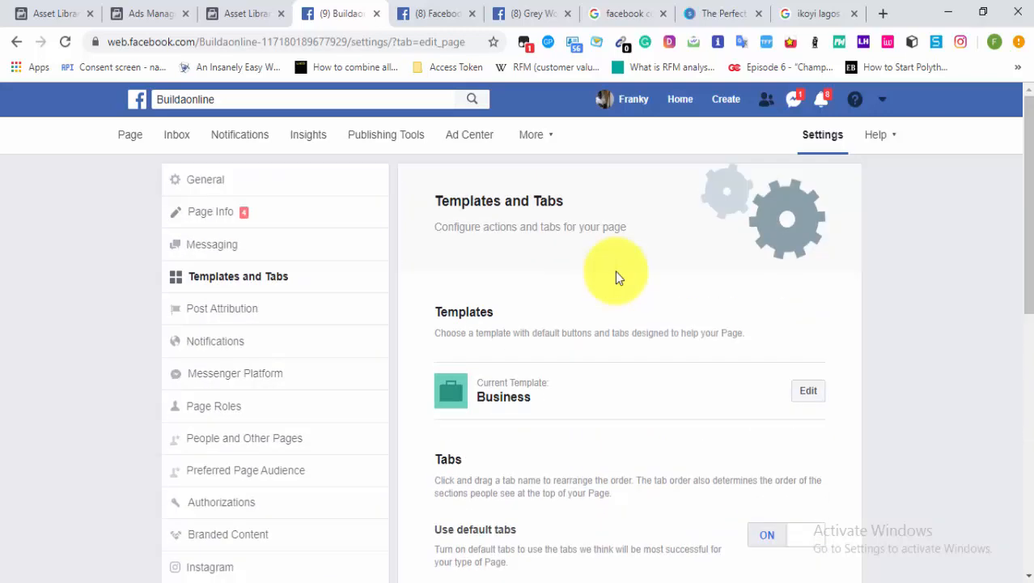
Step: Return to the Page's home view, dismiss the invite-friends setup tip and look through the cover photo and profile picture posts
left_click(136, 135)
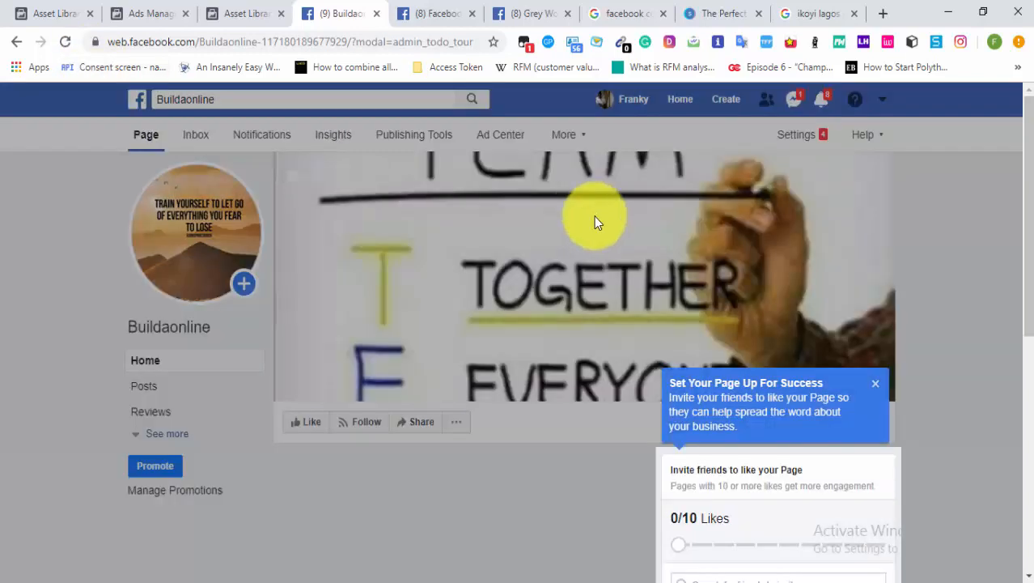
left_click(875, 383)
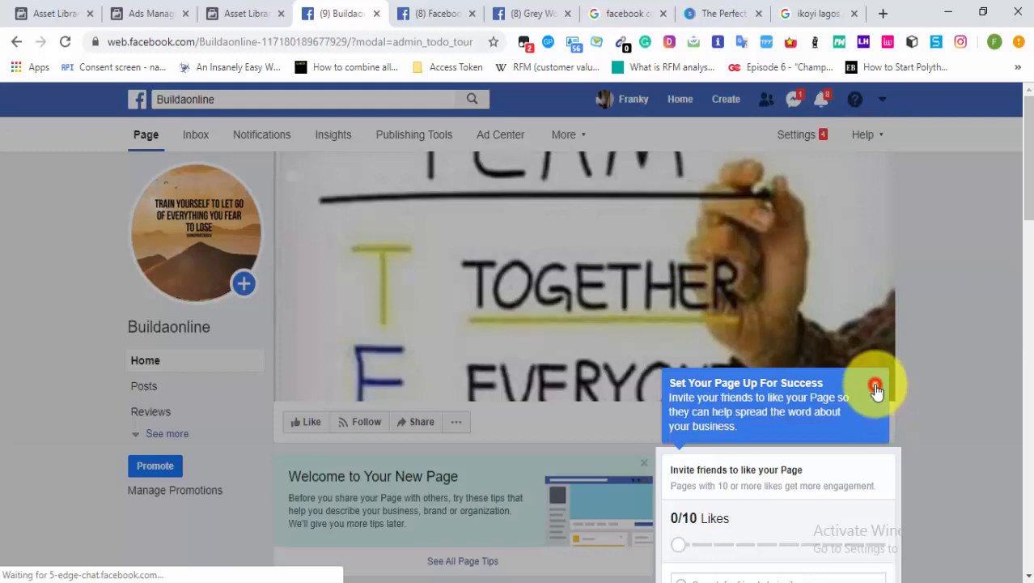
scroll(755, 346, "down", 3)
scroll(578, 261, "down", 4)
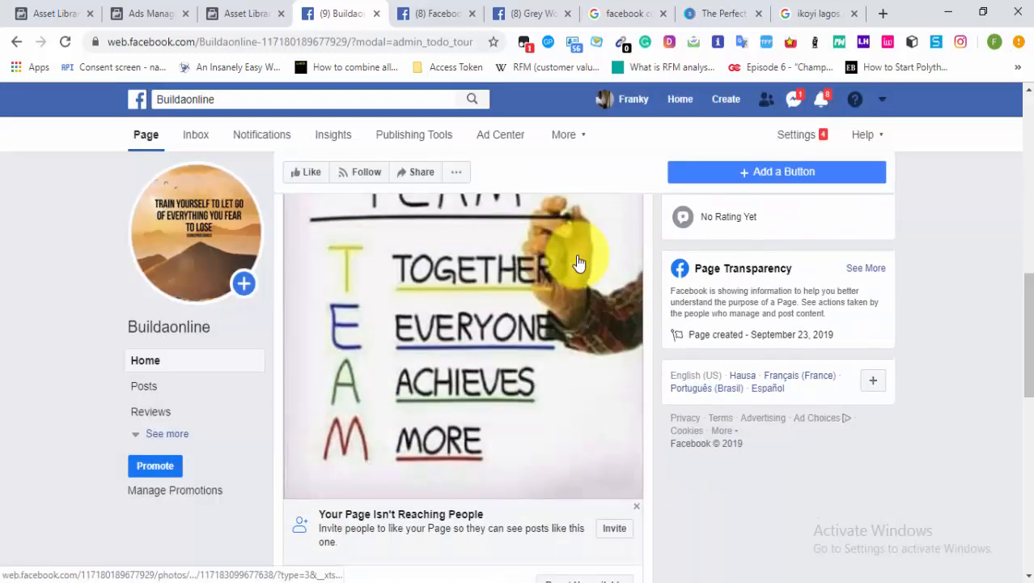
scroll(579, 261, "down", 3)
mouse_move(579, 262)
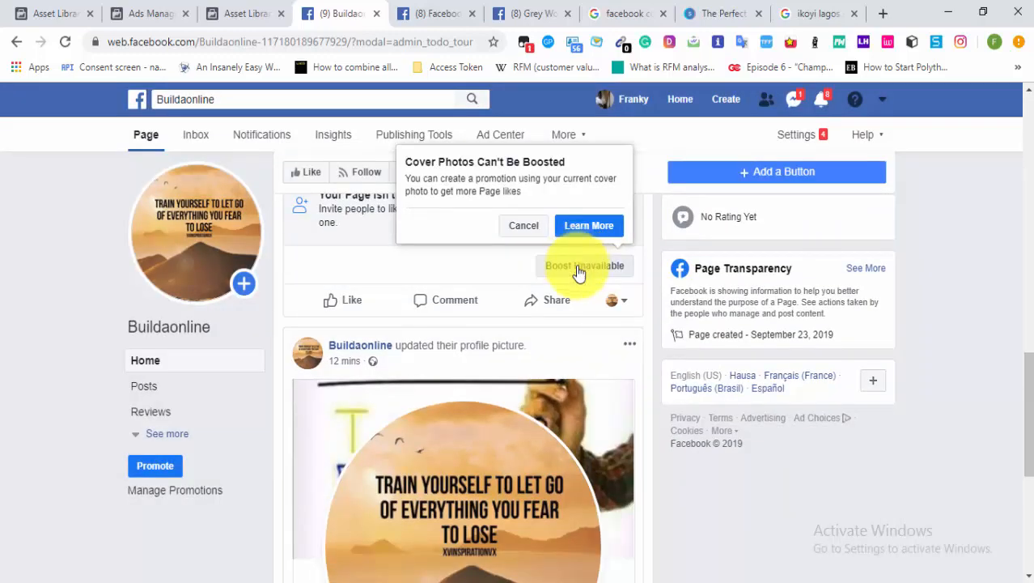
scroll(550, 339, "down", 1)
scroll(549, 340, "down", 3)
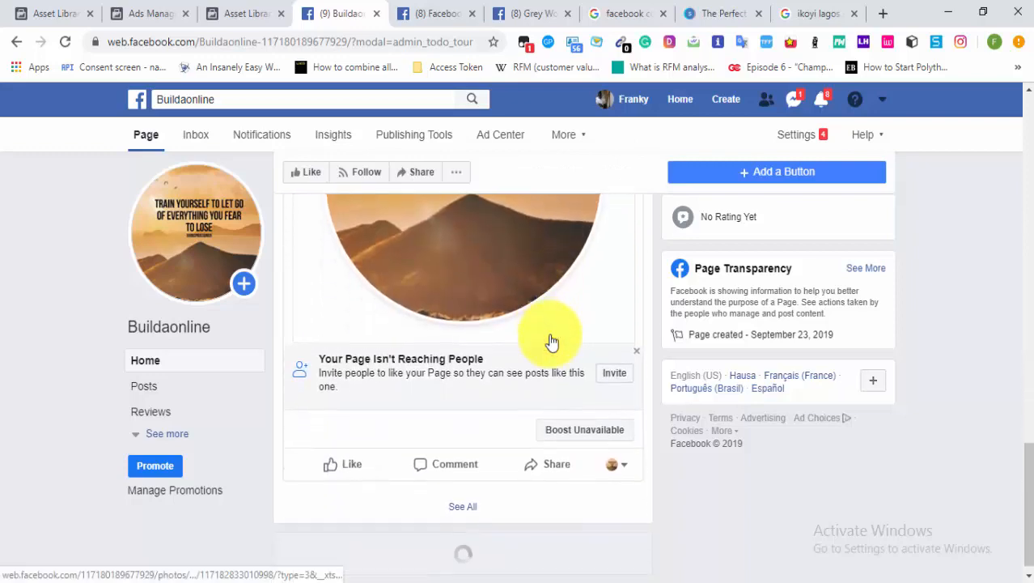
scroll(548, 342, "up", 1)
scroll(549, 341, "down", 3)
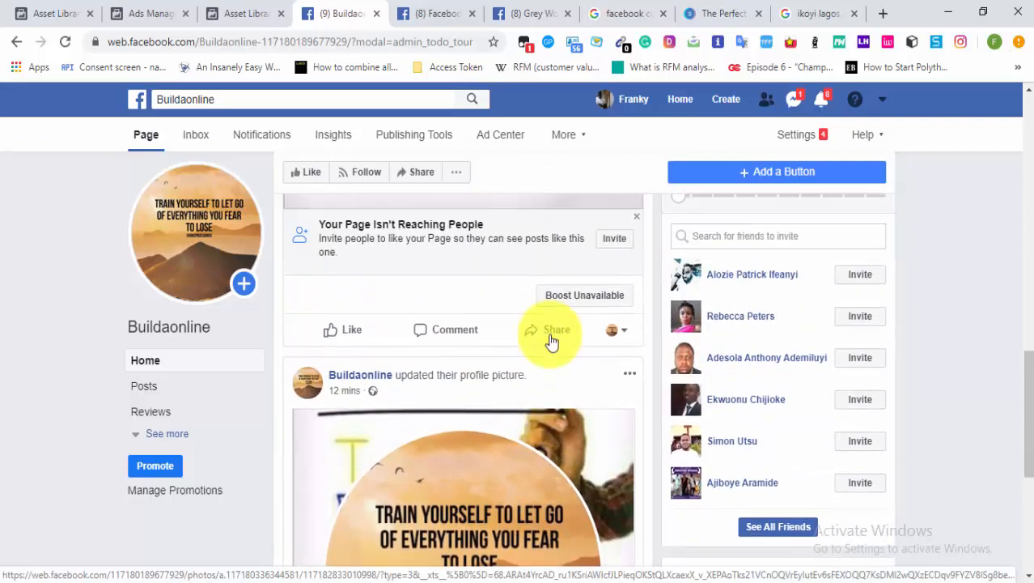
scroll(550, 341, "up", 3)
scroll(551, 341, "down", 4)
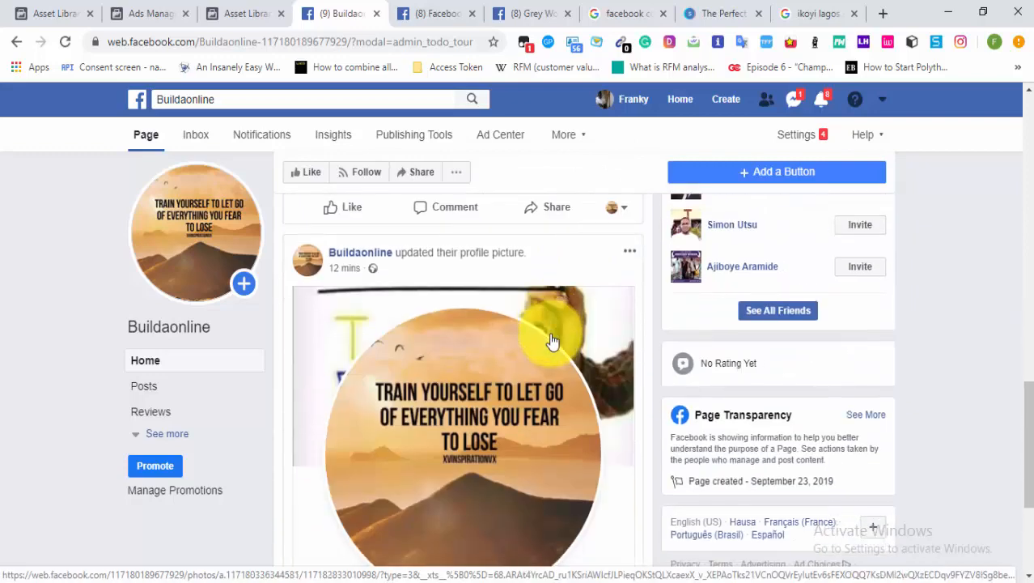
scroll(550, 342, "down", 3)
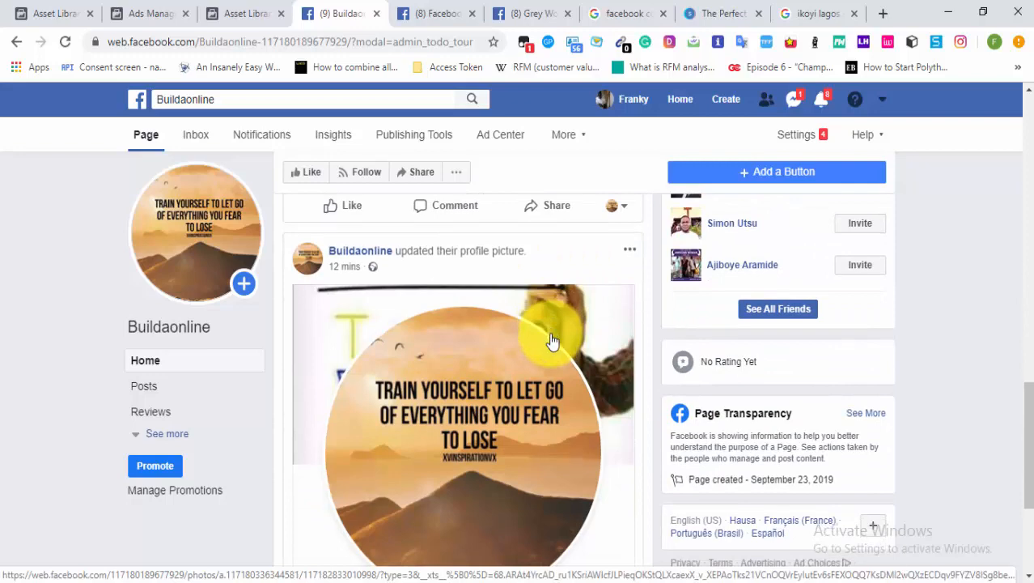
scroll(550, 342, "up", 2)
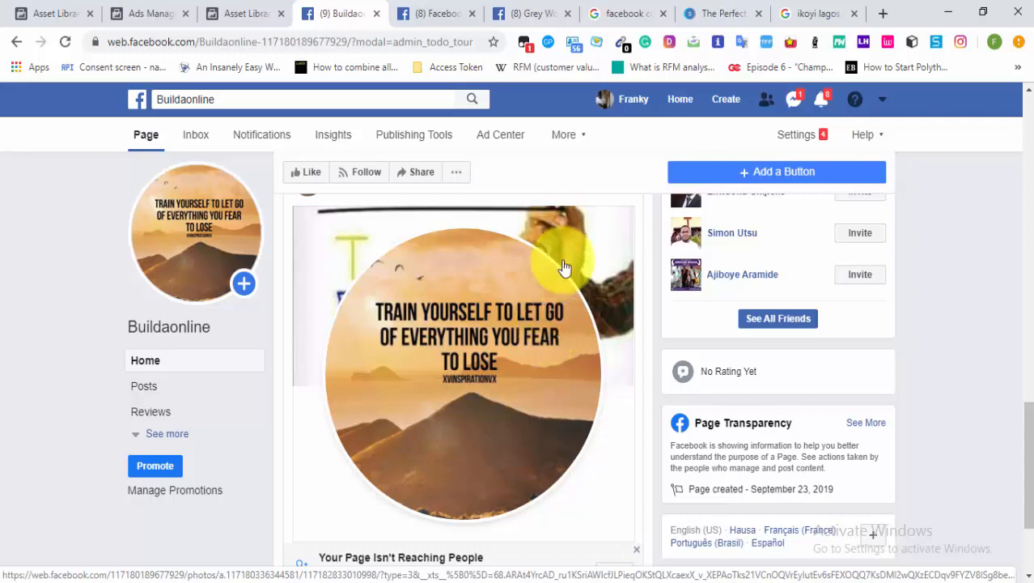
Step: Examine the friend invitation, rating and Page Transparency sections beside the Page's posts
scroll(551, 288, "up", 4)
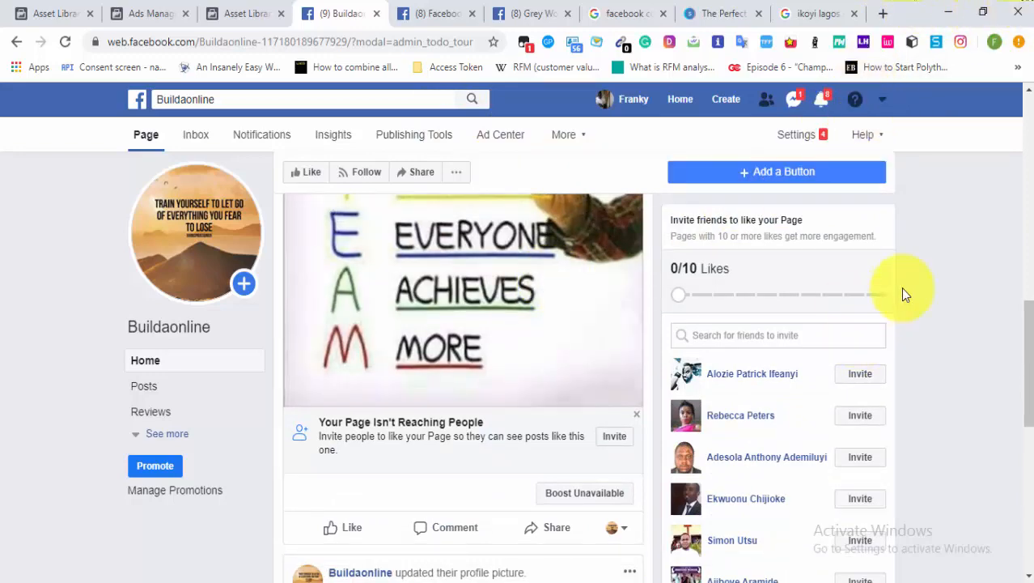
scroll(916, 267, "down", 4)
scroll(917, 269, "down", 2)
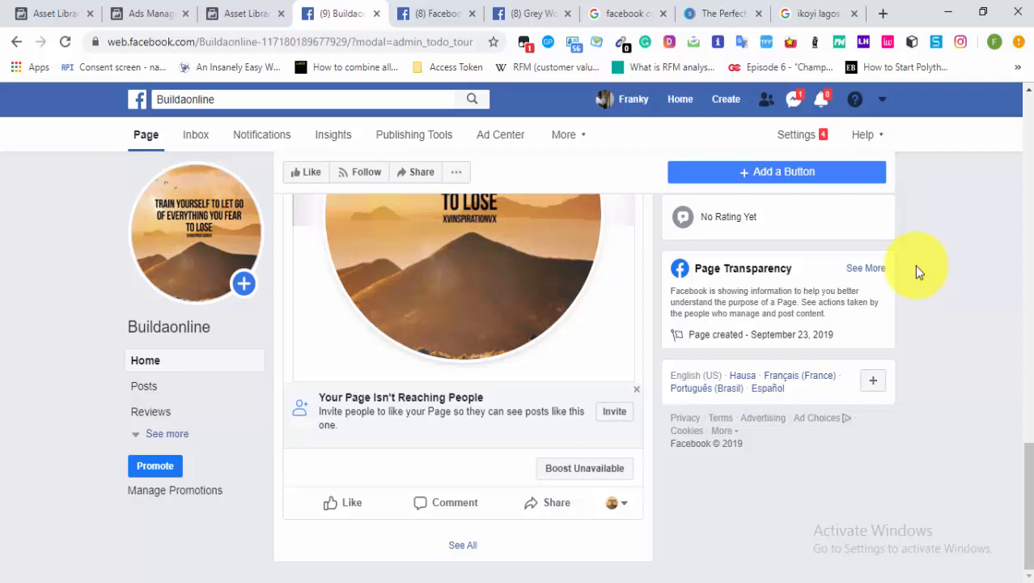
scroll(917, 268, "up", 1)
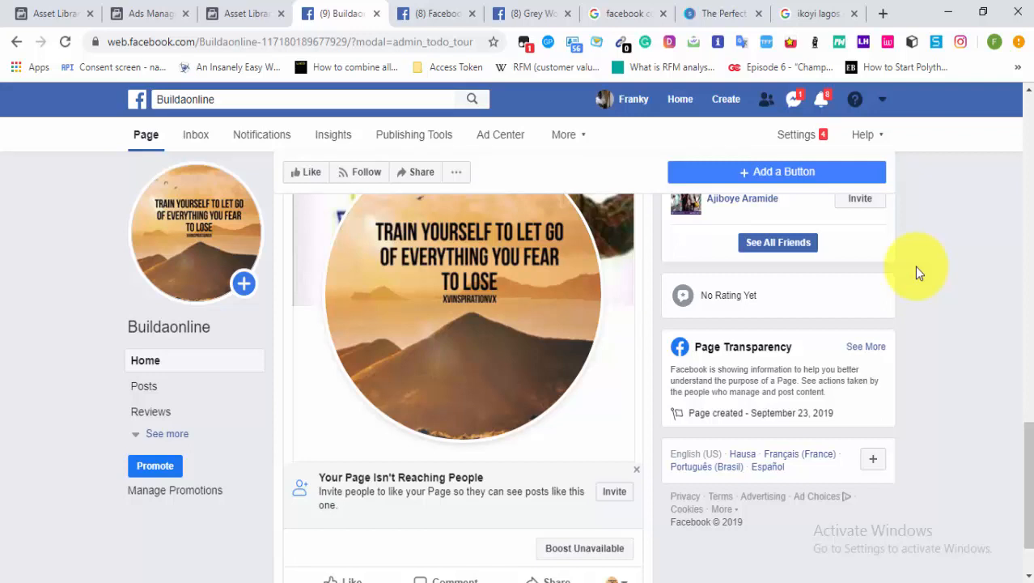
scroll(914, 266, "up", 1)
scroll(915, 266, "down", 2)
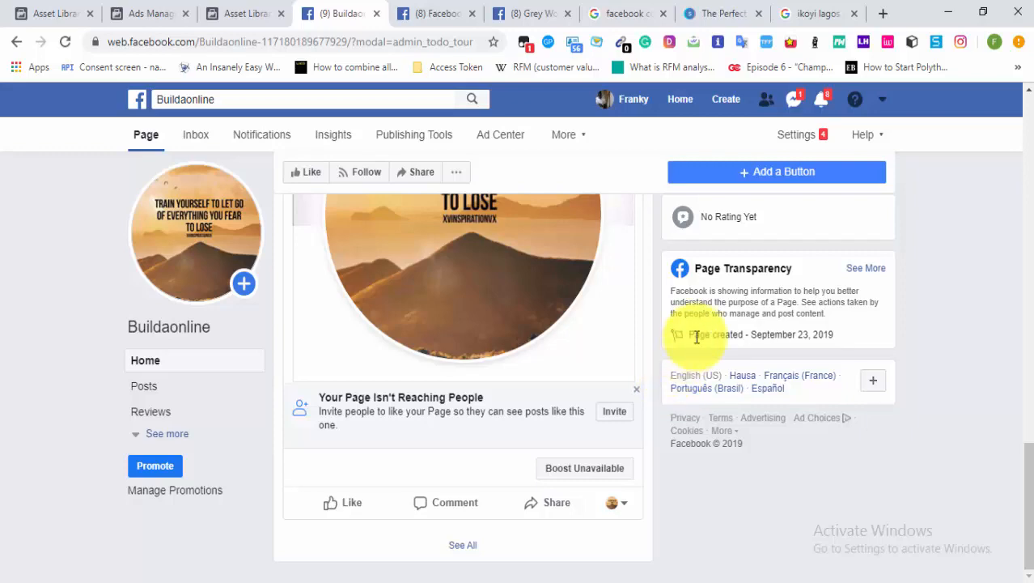
scroll(628, 346, "down", 3)
scroll(633, 343, "down", 4)
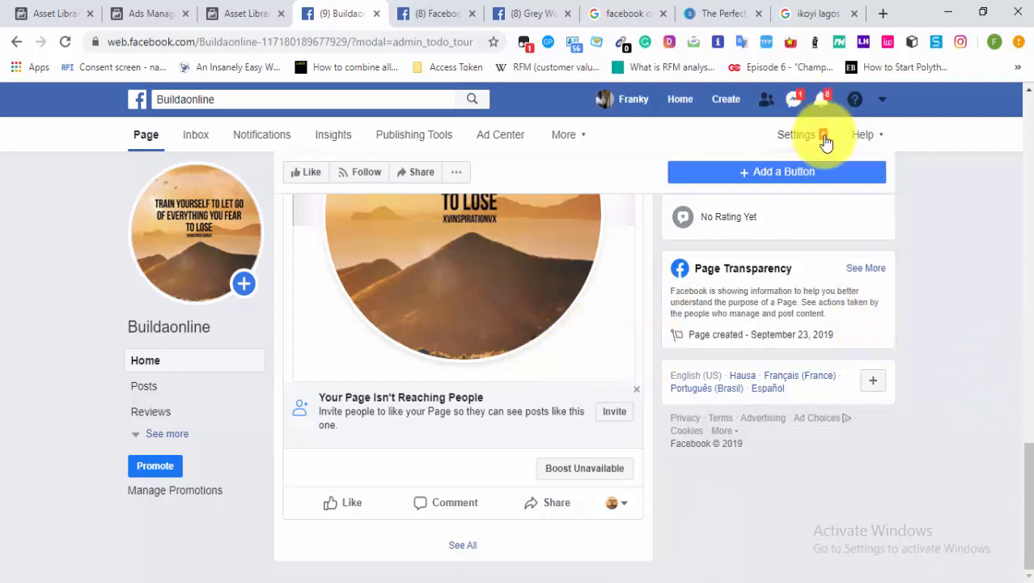
scroll(810, 121, "down", 2)
Step: Open Page Roles in the Page's settings and view the role types available for a new assignment, keeping Editor selected
left_click(797, 133)
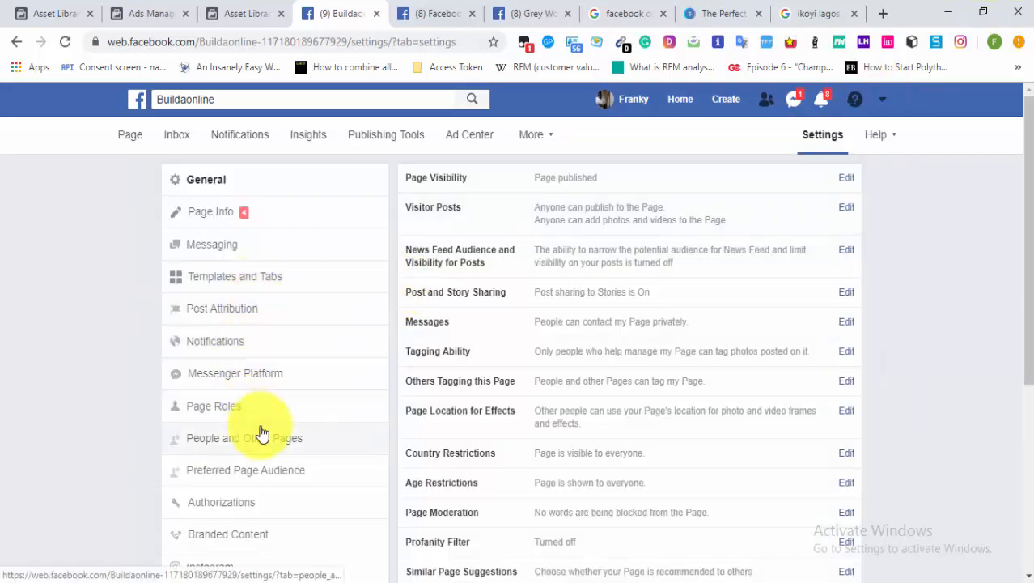
left_click(264, 407)
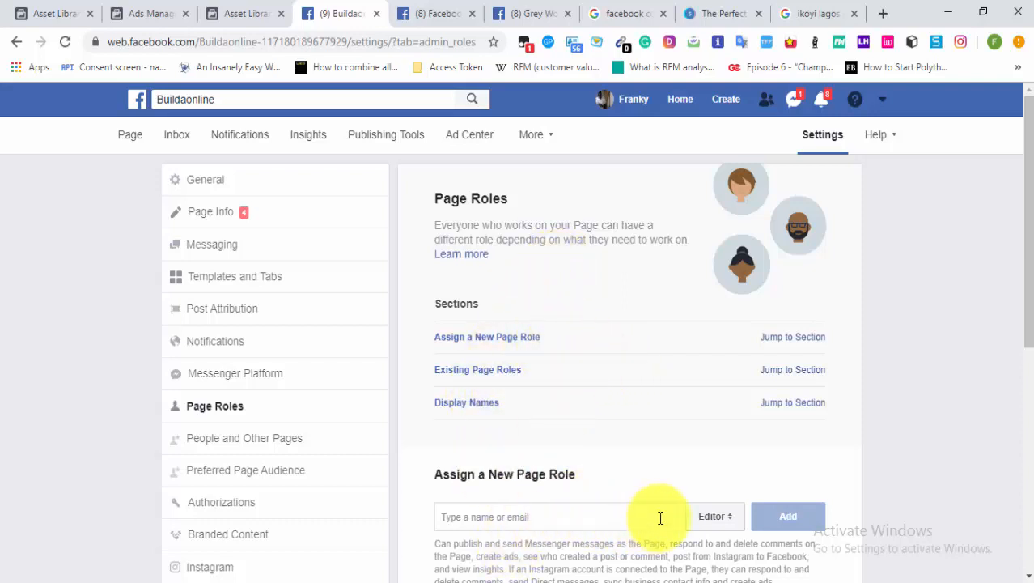
left_click(717, 518)
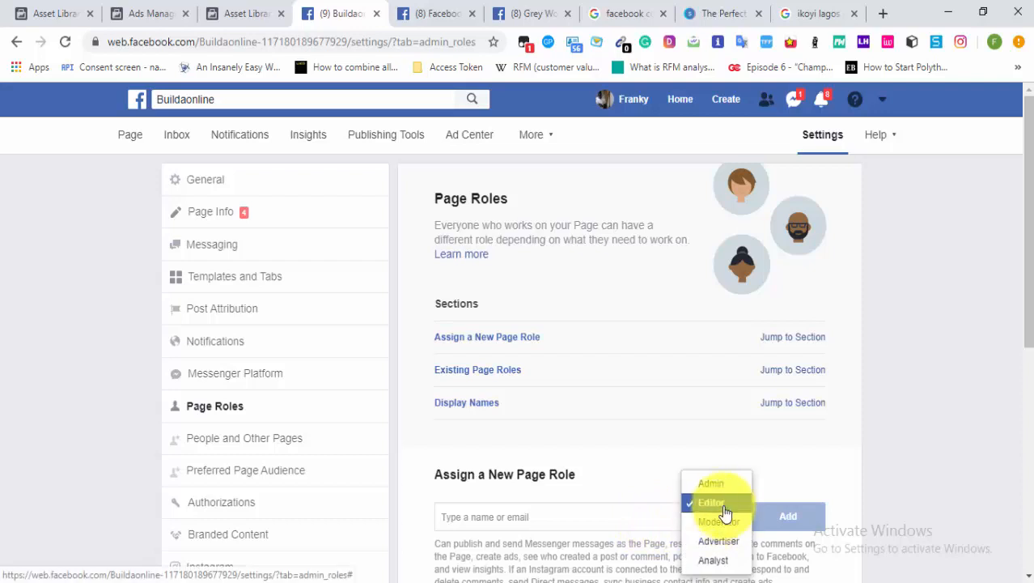
left_click(597, 469)
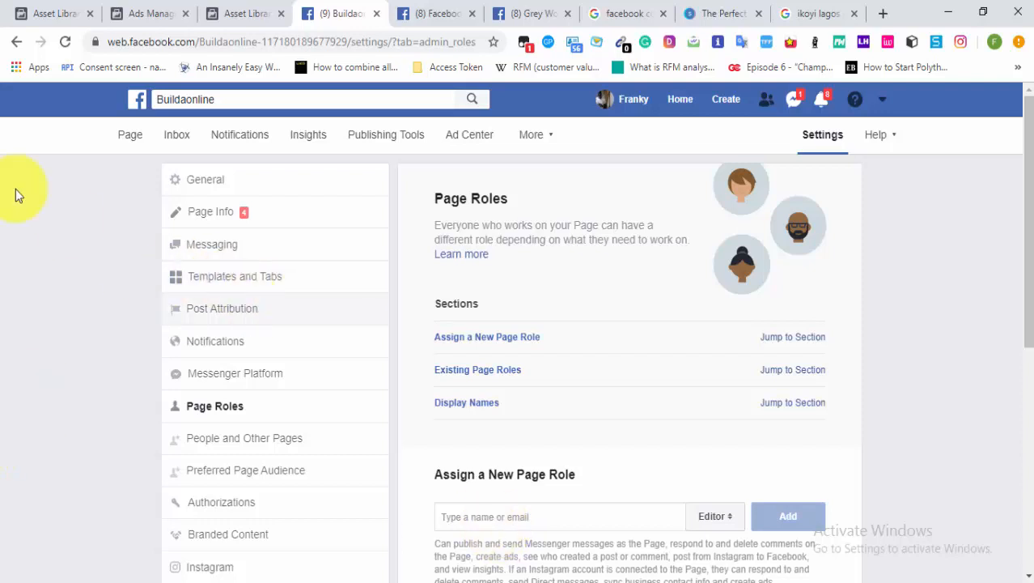
Step: Go back to the Page's home view and look over its posts and the section for inviting friends to like it
left_click(148, 141)
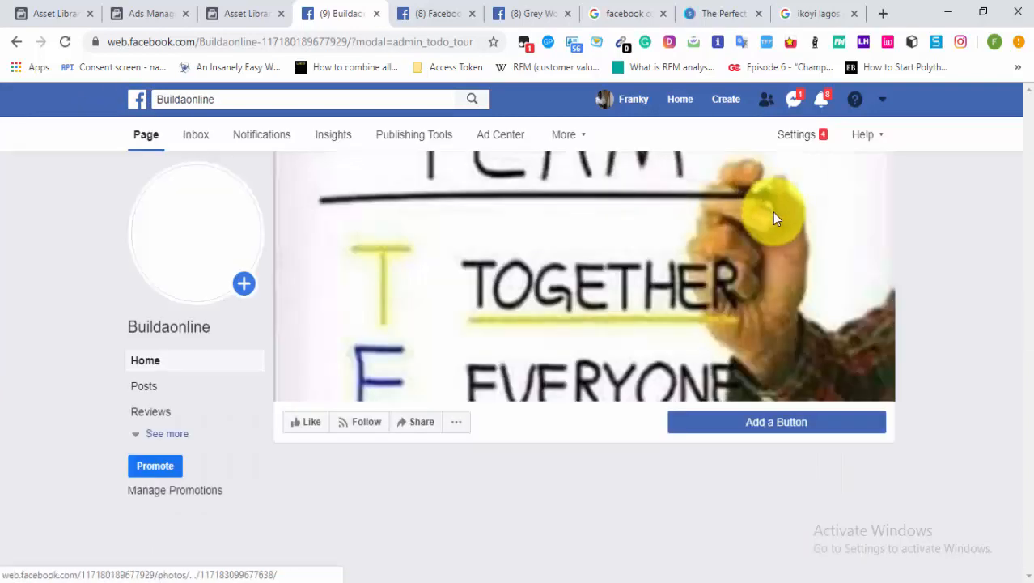
scroll(658, 116, "down", 4)
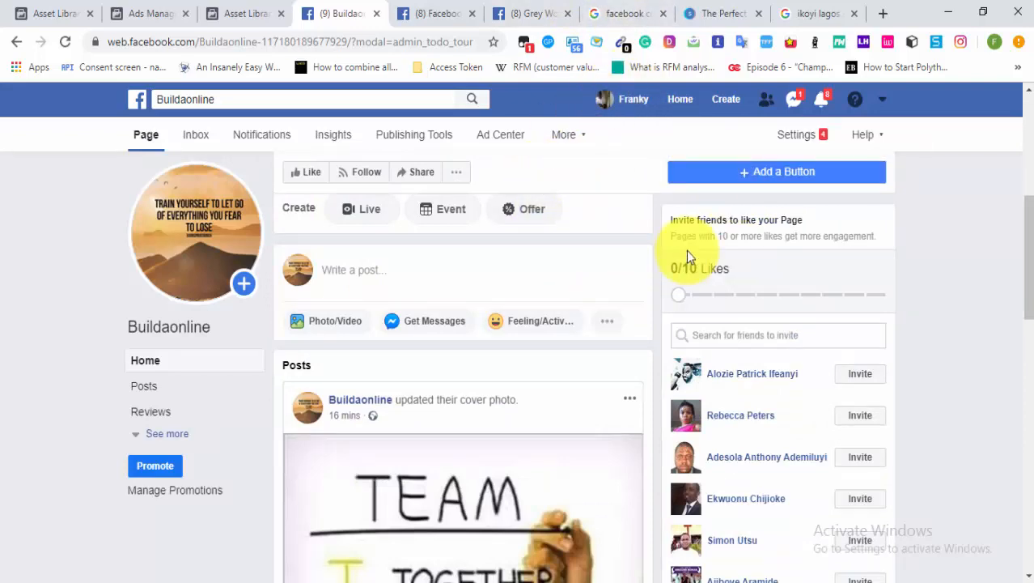
scroll(685, 248, "down", 8)
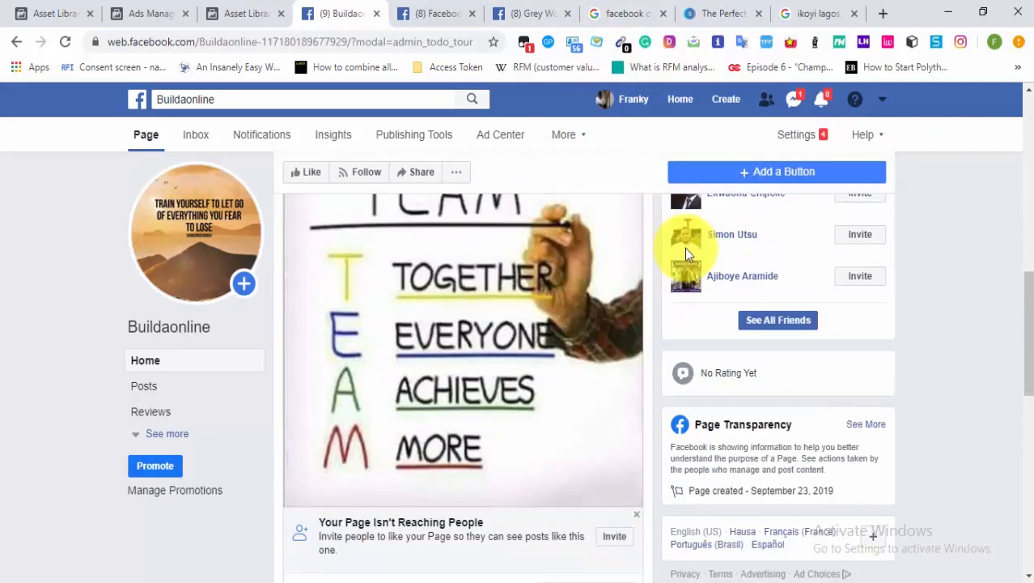
scroll(685, 248, "up", 8)
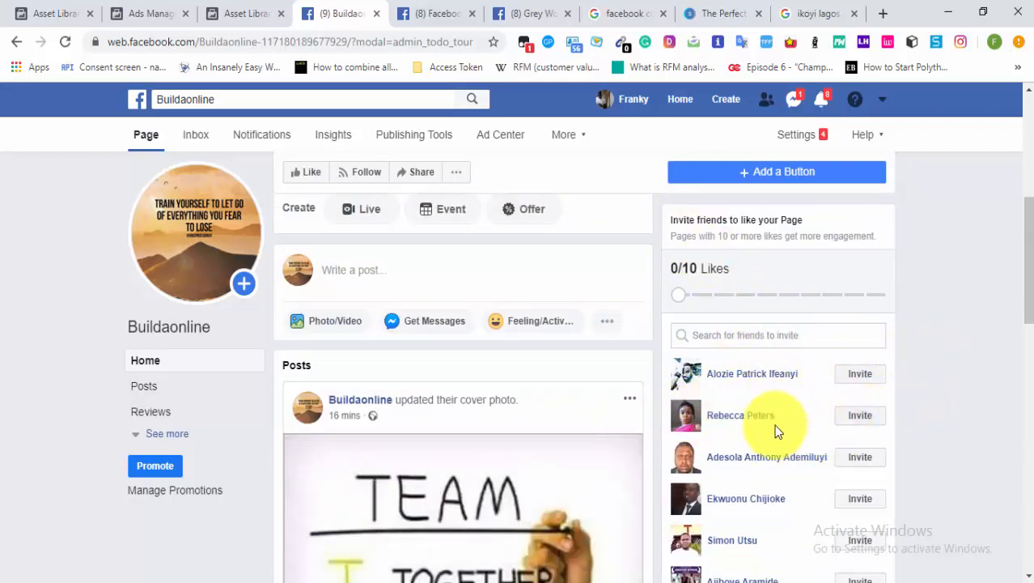
Step: Start adding a call-to-action button to the Page and choose Send Message from the Contact you options
scroll(738, 417, "down", 2)
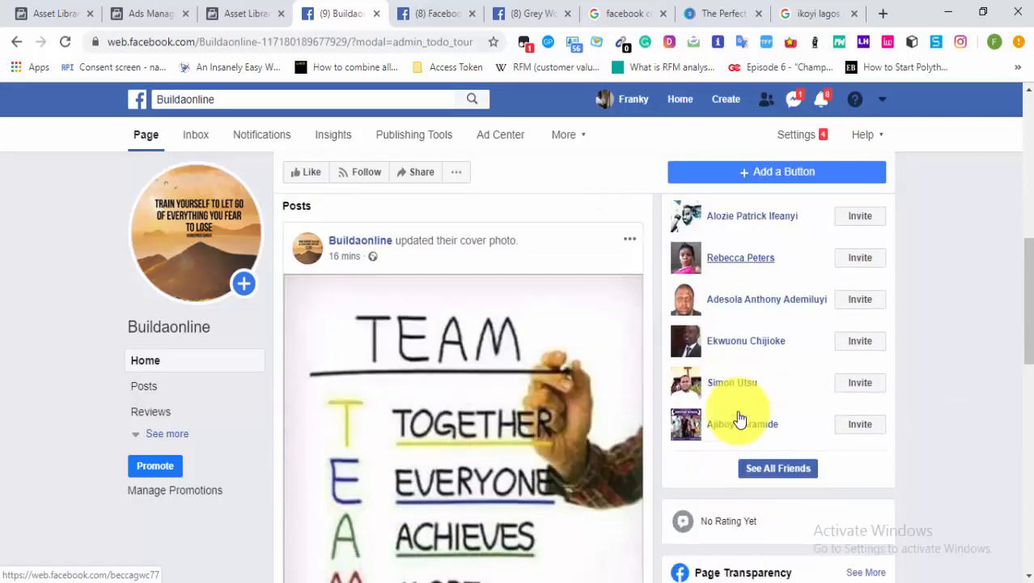
scroll(738, 413, "up", 4)
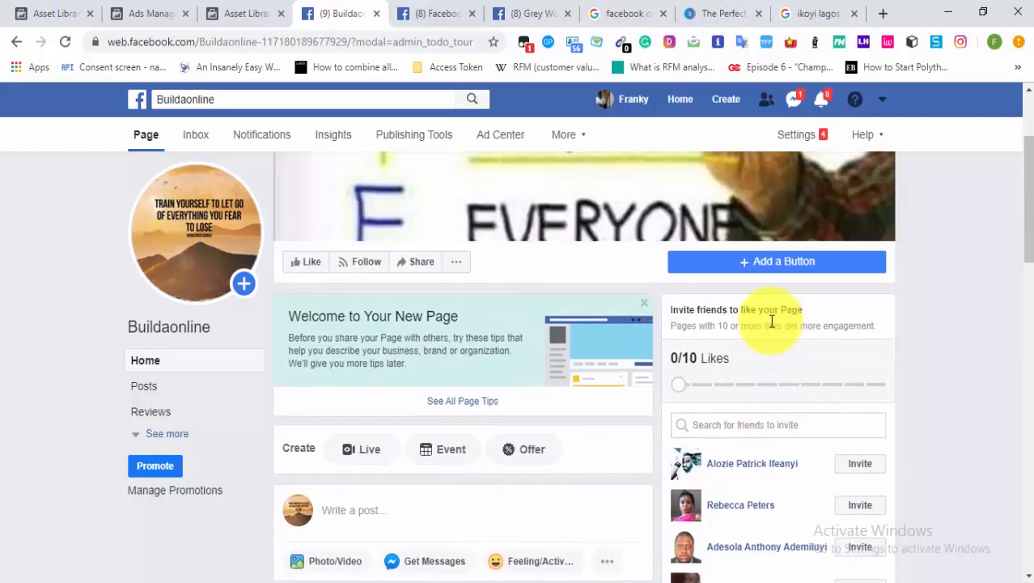
scroll(764, 340, "up", 1)
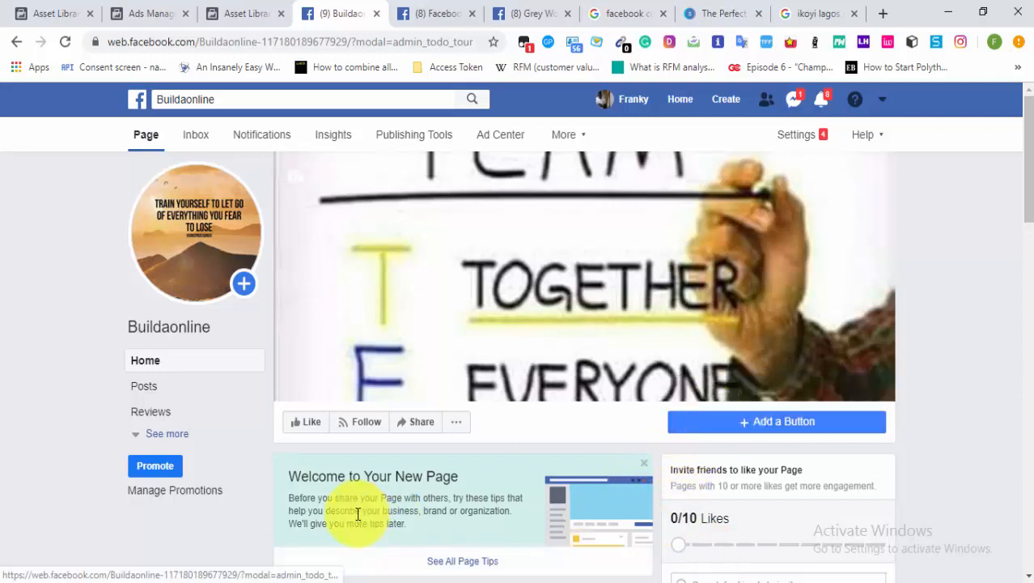
left_click(767, 424)
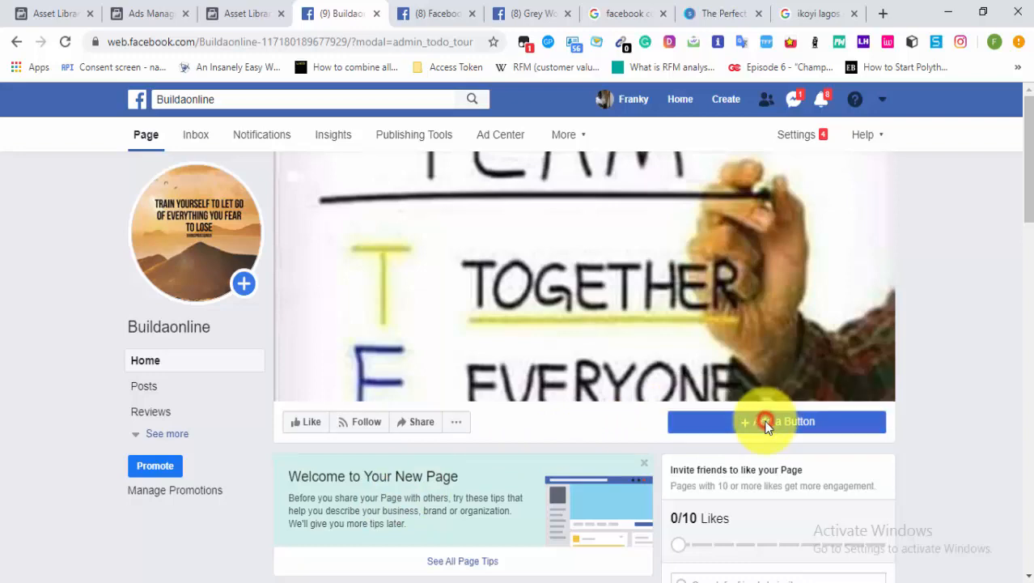
scroll(412, 308, "down", 1)
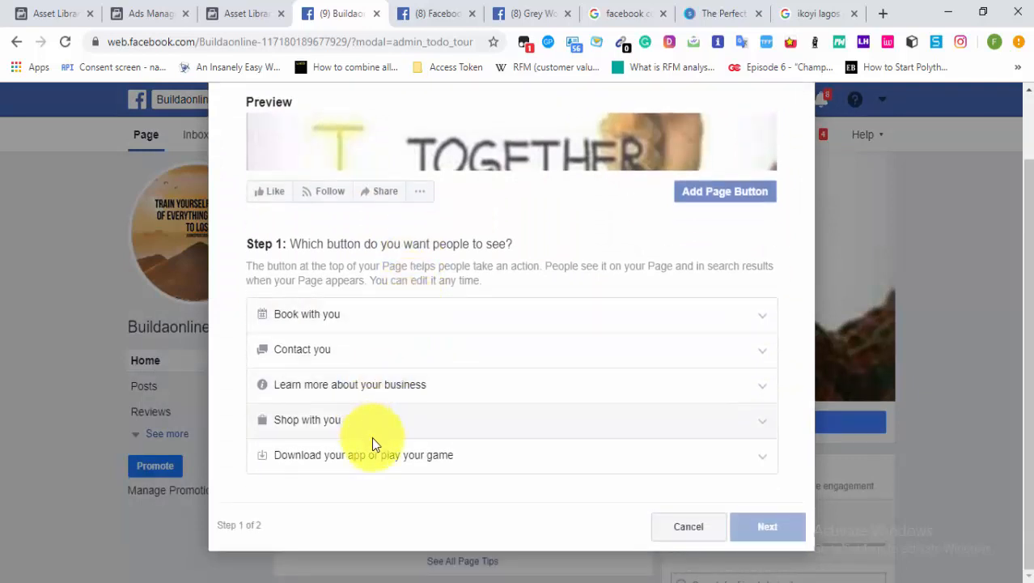
left_click(396, 349)
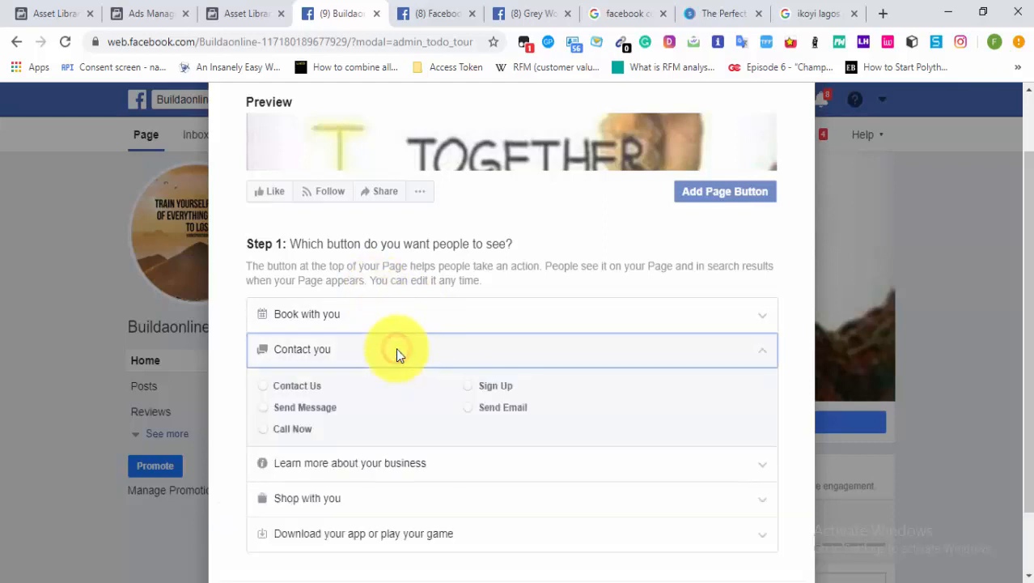
left_click(349, 403)
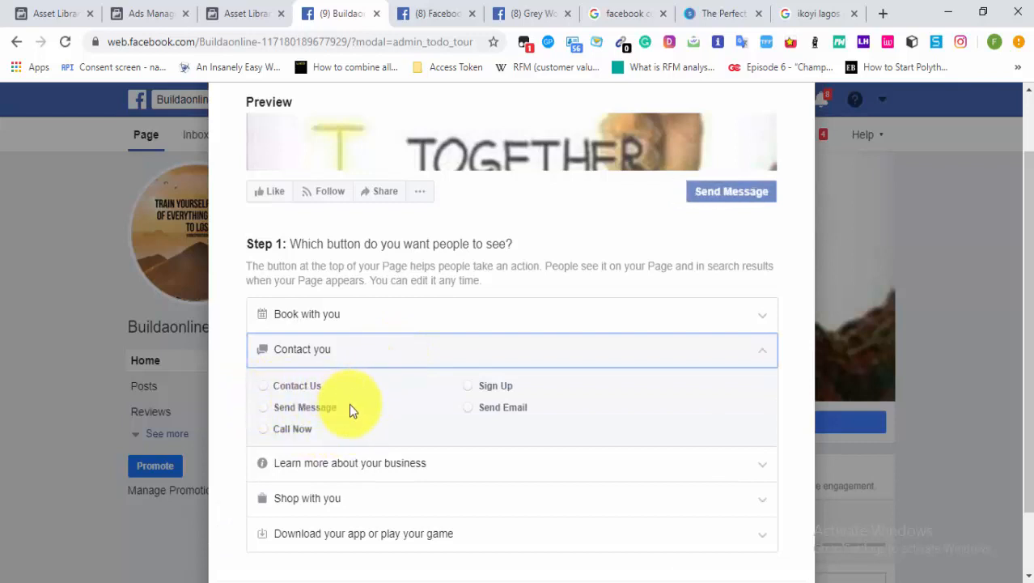